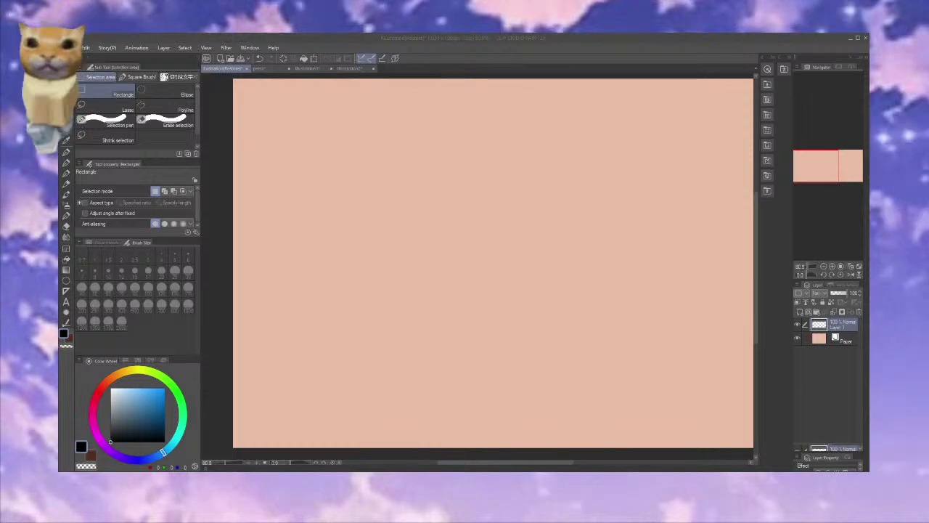
# Letter "Haii (warming up!!)" in black with the Real G-Pen along the canvas's upper edge
pyautogui.click(148, 410)
pyautogui.click(66, 163)
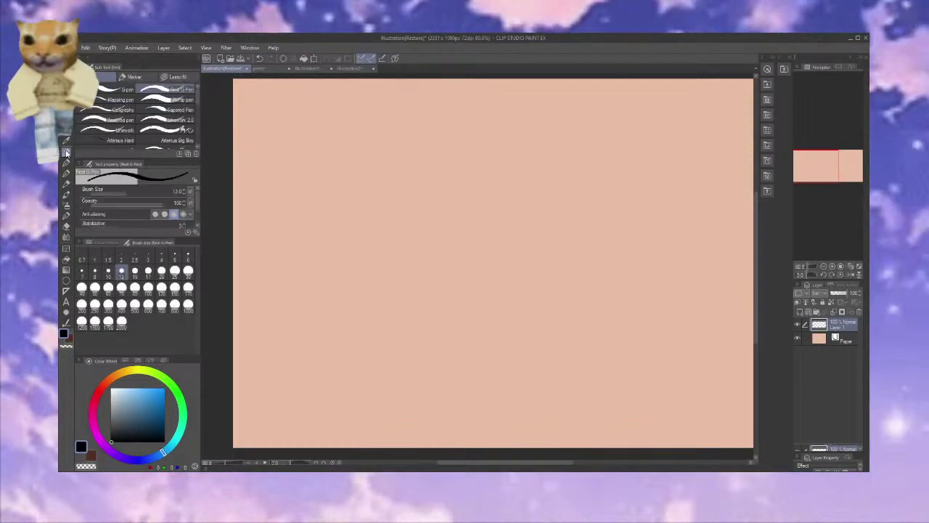
pyautogui.moveTo(258, 91); pyautogui.dragTo(258, 103)
pyautogui.moveTo(258, 96); pyautogui.dragTo(266, 96)
pyautogui.moveTo(265, 91)
pyautogui.mouseDown()
pyautogui.moveTo(265, 103)
pyautogui.moveTo(278, 104)
pyautogui.mouseUp()
pyautogui.moveTo(285, 93)
pyautogui.mouseDown()
pyautogui.moveTo(285, 103)
pyautogui.moveTo(324, 106)
pyautogui.moveTo(345, 95)
pyautogui.moveTo(362, 103)
pyautogui.mouseUp()
pyautogui.click(285, 89)
pyautogui.click(278, 89)
pyautogui.moveTo(366, 96); pyautogui.dragTo(397, 103)
pyautogui.moveTo(403, 95)
pyautogui.mouseDown()
pyautogui.moveTo(425, 104)
pyautogui.moveTo(433, 96)
pyautogui.mouseUp()
pyautogui.moveTo(438, 102); pyautogui.dragTo(472, 105)
pyautogui.click(457, 104)
pyautogui.click(463, 104)
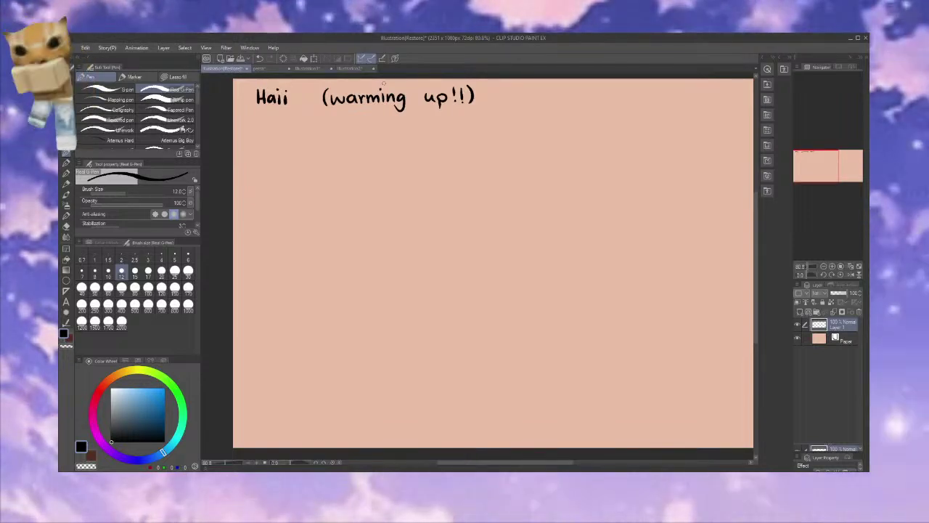
pyautogui.moveTo(390, 197); pyautogui.dragTo(384, 250)
pyautogui.hotkey('ctrl', 'z')
pyautogui.hotkey('ctrl', 'z')
pyautogui.hotkey('ctrl', 'z')
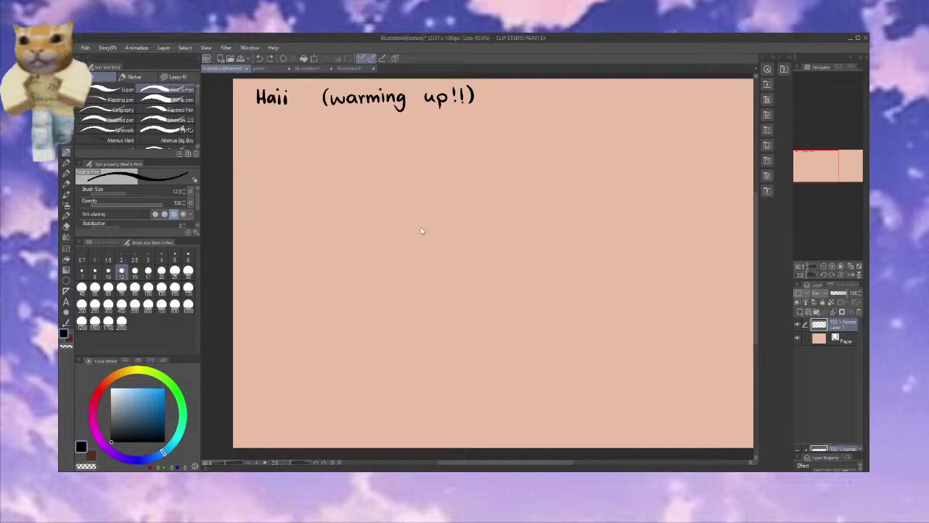
# Add a new layer above the lettering
pyautogui.click(800, 312)
pyautogui.moveTo(441, 166)
pyautogui.mouseDown()
pyautogui.moveTo(469, 245)
pyautogui.moveTo(454, 166)
pyautogui.mouseUp()
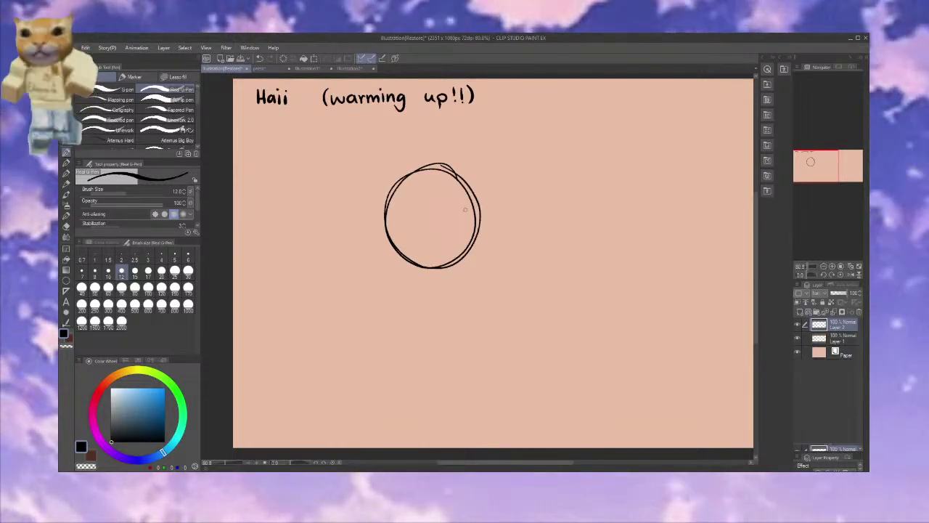
pyautogui.moveTo(440, 230)
pyautogui.mouseDown()
pyautogui.moveTo(472, 215)
pyautogui.moveTo(464, 232)
pyautogui.moveTo(440, 232)
pyautogui.mouseUp()
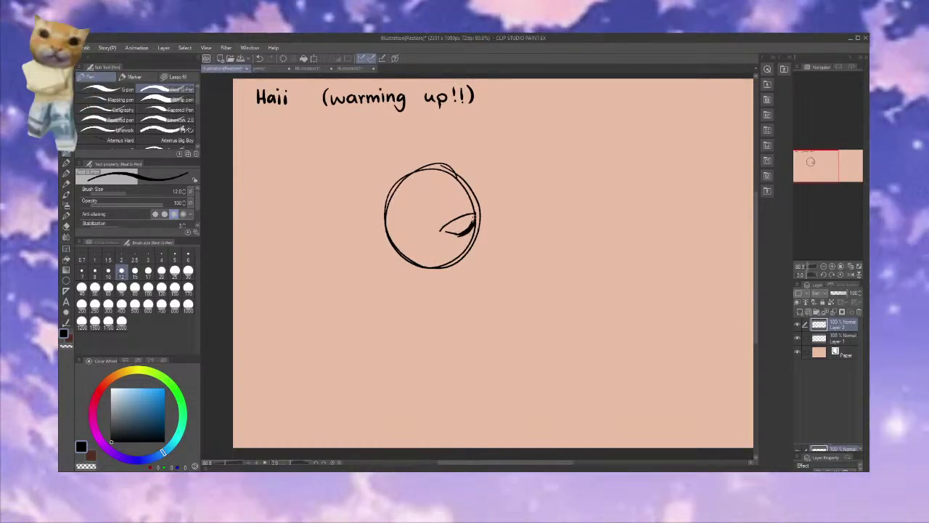
pyautogui.moveTo(442, 230); pyautogui.dragTo(472, 217)
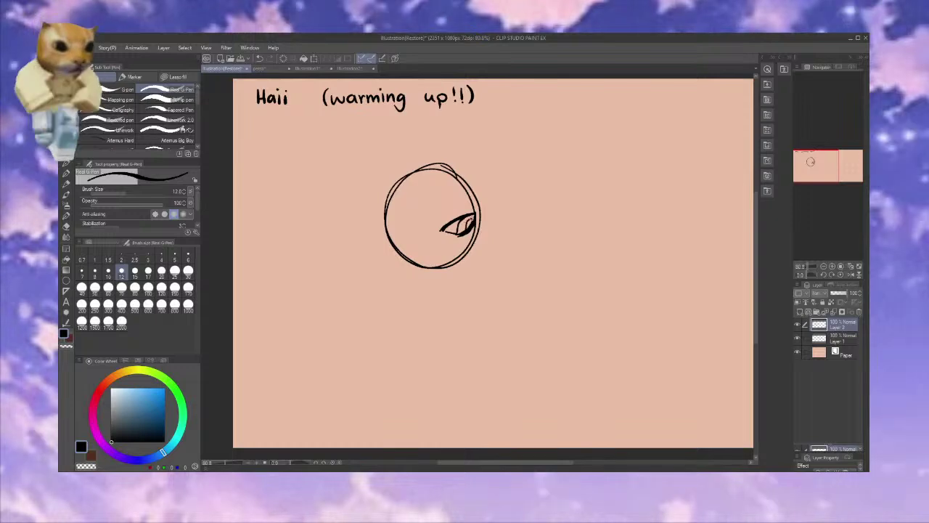
pyautogui.moveTo(445, 204)
pyautogui.mouseDown()
pyautogui.moveTo(440, 220)
pyautogui.moveTo(443, 205)
pyautogui.mouseUp()
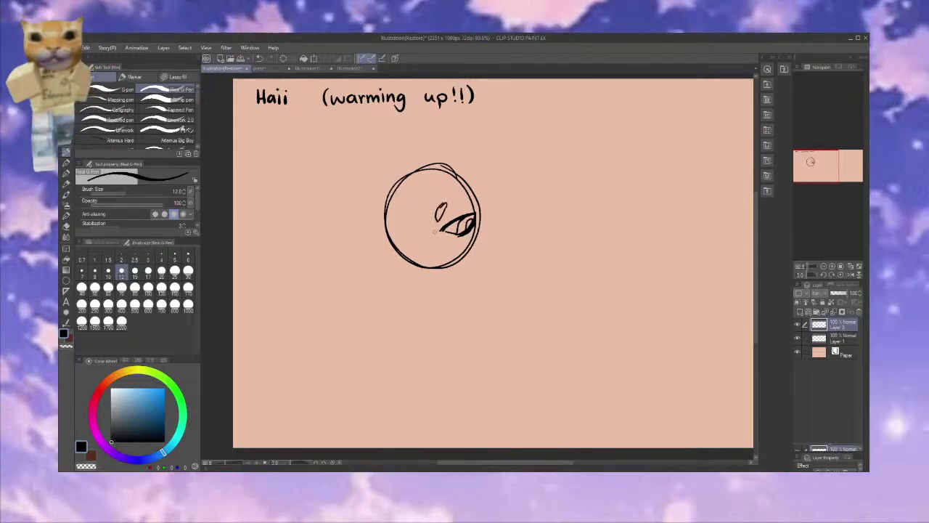
pyautogui.moveTo(418, 235); pyautogui.dragTo(421, 228)
pyautogui.moveTo(424, 234); pyautogui.dragTo(426, 228)
pyautogui.moveTo(427, 233); pyautogui.dragTo(416, 262)
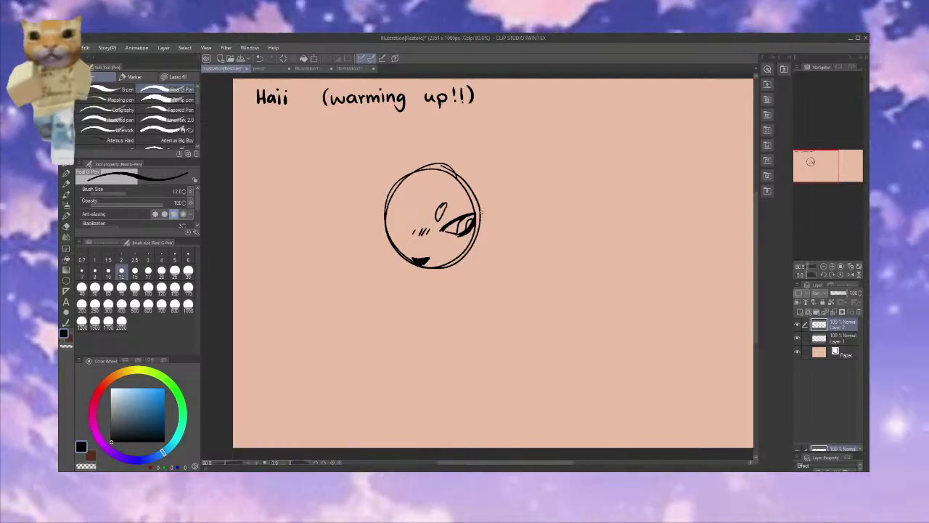
pyautogui.moveTo(442, 227); pyautogui.dragTo(472, 218)
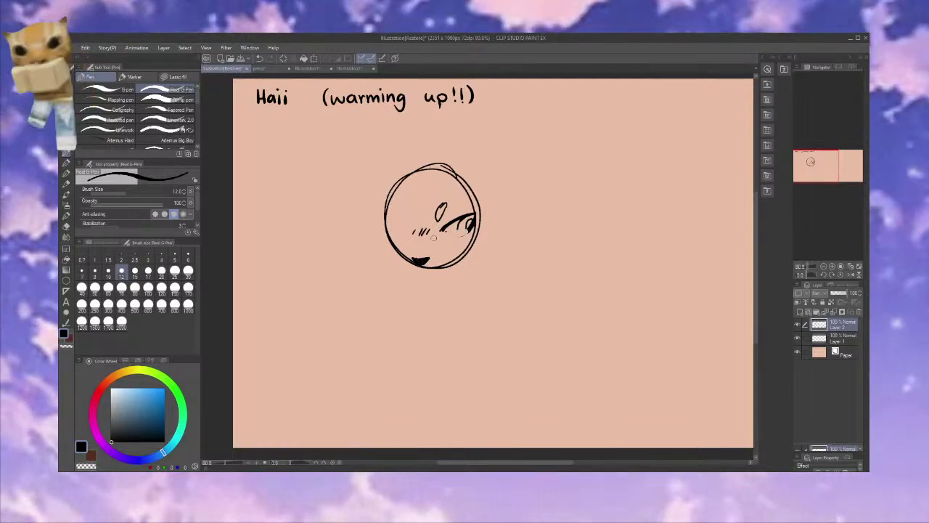
pyautogui.hotkey('ctrl', 'z')
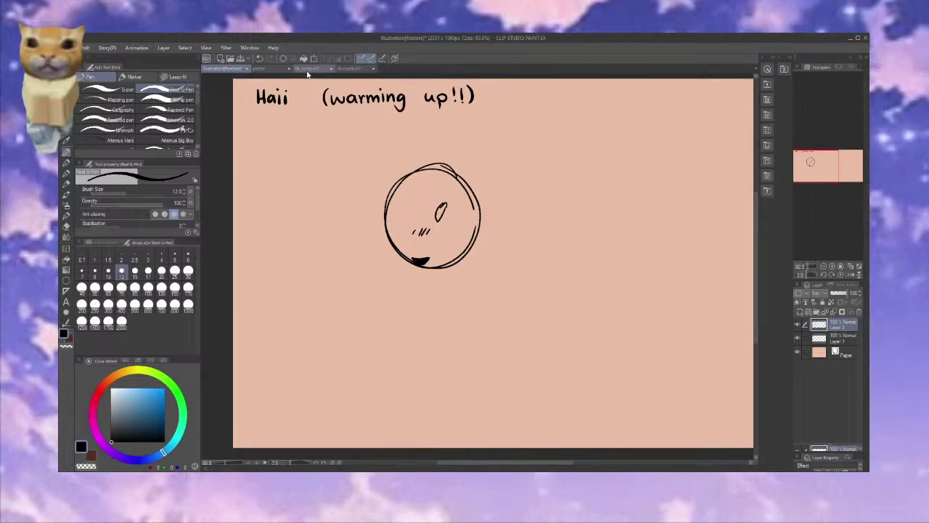
pyautogui.press('Delete')
# Sketch a rough round head outline near the canvas centre from short curved strokes and remove the heavy chin strokes
pyautogui.moveTo(403, 184); pyautogui.dragTo(474, 180)
pyautogui.moveTo(391, 202)
pyautogui.mouseDown()
pyautogui.moveTo(391, 270)
pyautogui.moveTo(481, 278)
pyautogui.mouseUp()
pyautogui.moveTo(501, 210); pyautogui.dragTo(490, 276)
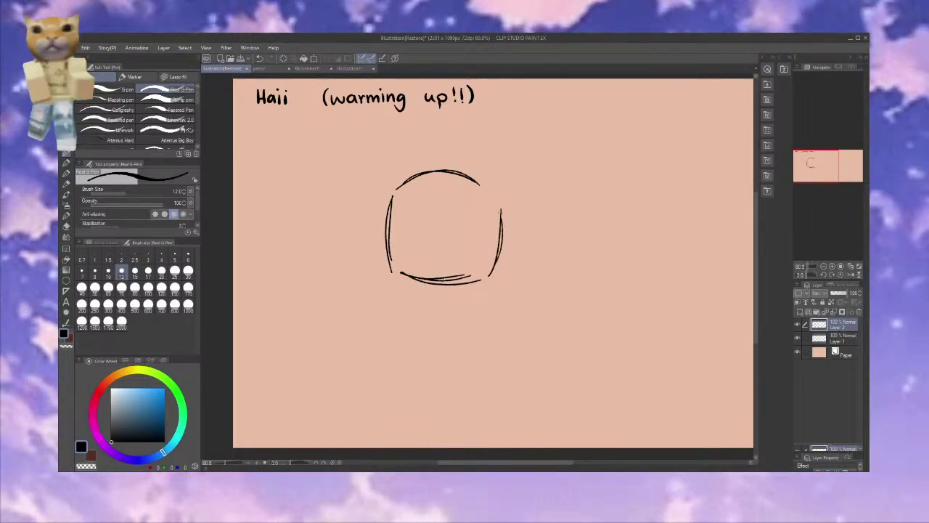
pyautogui.moveTo(392, 193); pyautogui.dragTo(397, 275)
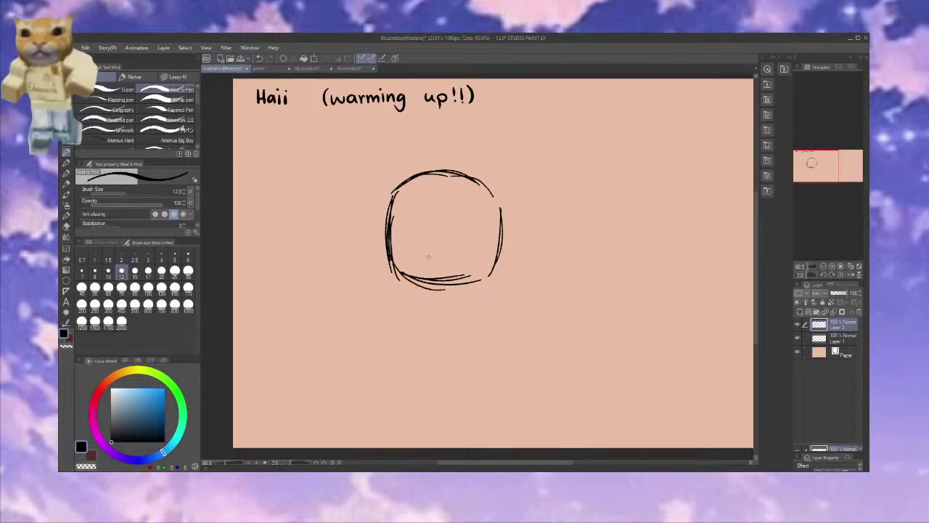
pyautogui.hotkey('ctrl', 'z')
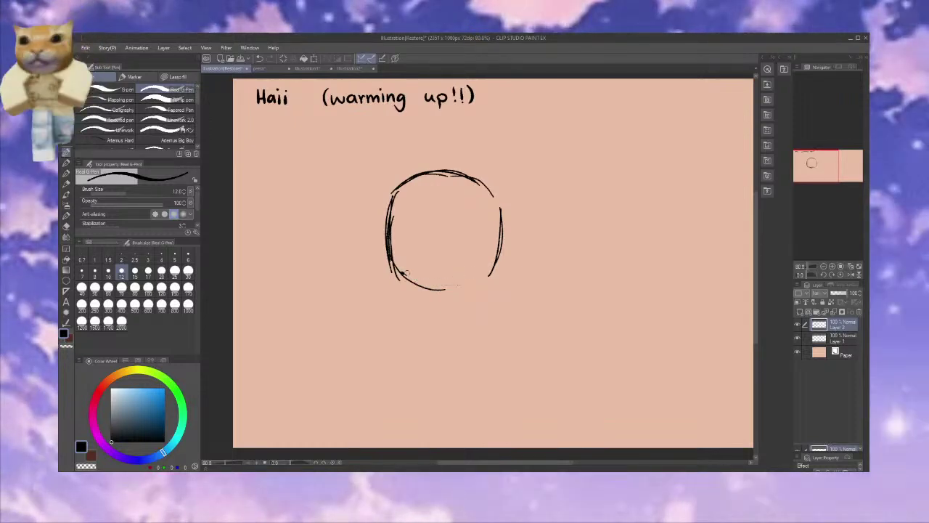
# Draw an open smiling mouth and a slanted eye with lower lashes, adding a heart-like brow and a curved fringe line
pyautogui.moveTo(414, 266)
pyautogui.mouseDown()
pyautogui.moveTo(440, 267)
pyautogui.moveTo(430, 273)
pyautogui.mouseUp()
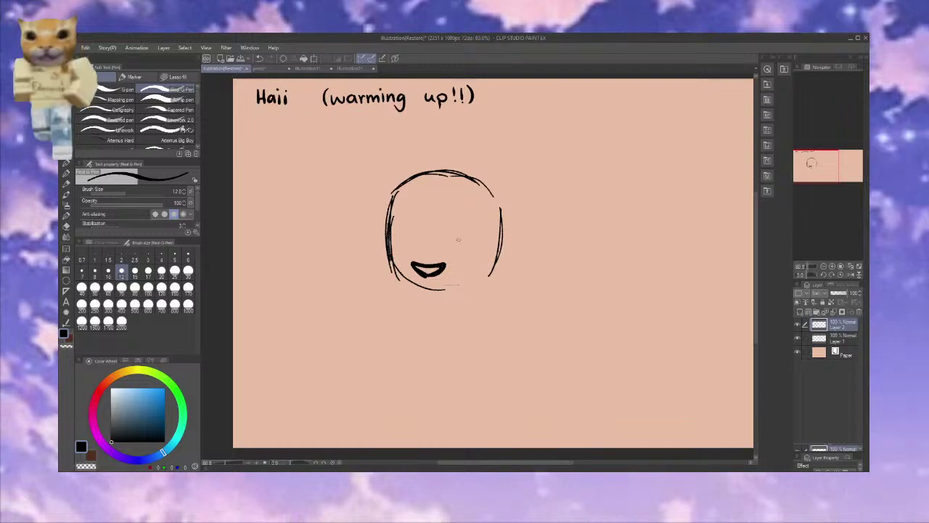
pyautogui.moveTo(495, 237); pyautogui.dragTo(460, 246)
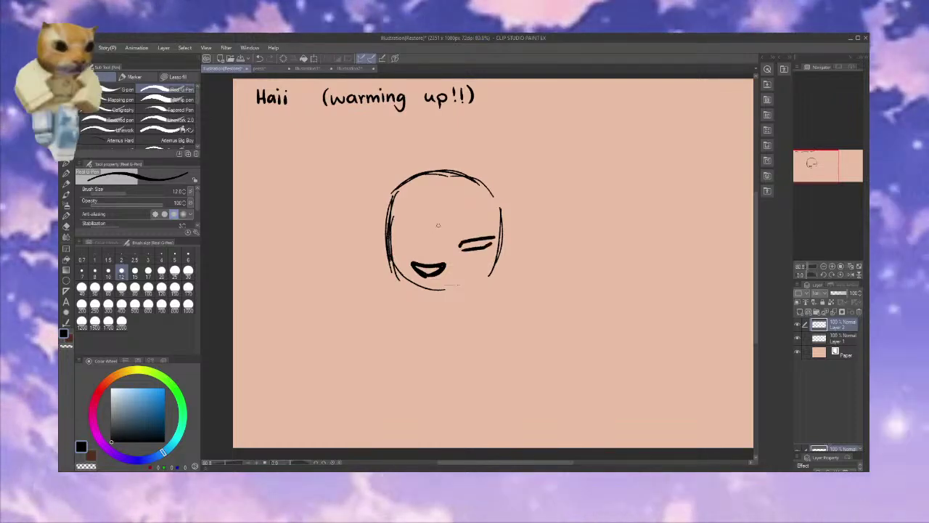
pyautogui.hotkey('ctrl', 'z')
pyautogui.hotkey('ctrl', 'z')
pyautogui.moveTo(494, 223)
pyautogui.mouseDown()
pyautogui.moveTo(458, 245)
pyautogui.moveTo(485, 242)
pyautogui.moveTo(466, 248)
pyautogui.moveTo(475, 248)
pyautogui.mouseUp()
pyautogui.moveTo(459, 215)
pyautogui.mouseDown()
pyautogui.moveTo(472, 217)
pyautogui.moveTo(436, 252)
pyautogui.mouseUp()
# Draw the swept hair over the head outline and add two pointed ears, with tufts inside the larger one
pyautogui.moveTo(355, 198); pyautogui.dragTo(479, 178)
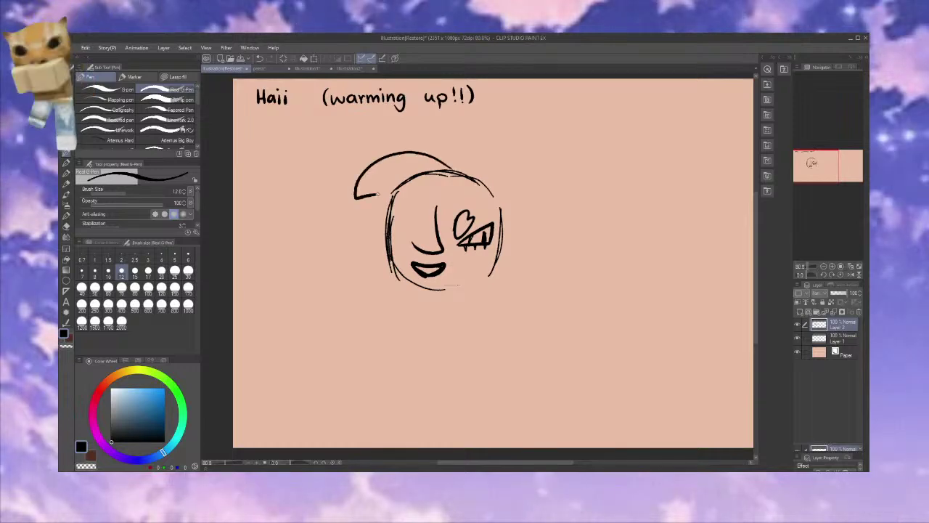
pyautogui.moveTo(383, 194); pyautogui.dragTo(396, 262)
pyautogui.moveTo(456, 190); pyautogui.dragTo(473, 122)
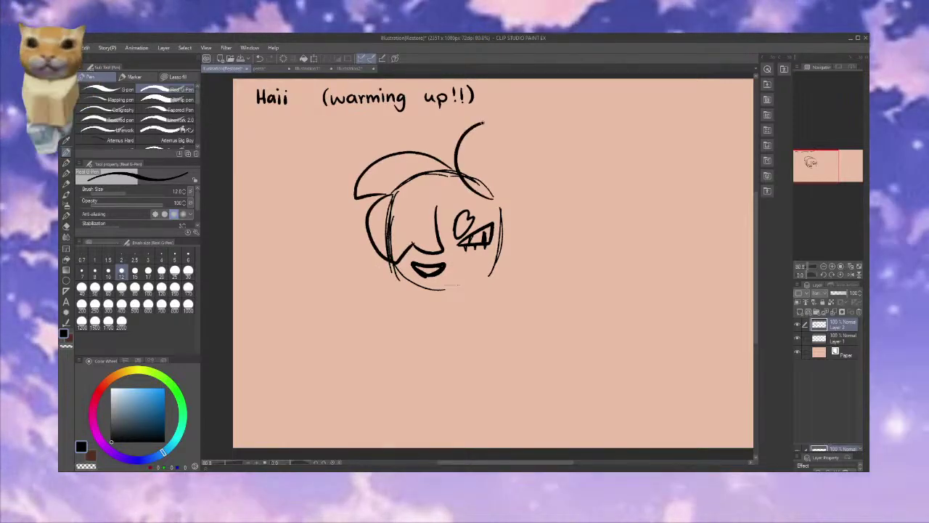
pyautogui.moveTo(508, 207)
pyautogui.mouseDown()
pyautogui.moveTo(495, 156)
pyautogui.moveTo(471, 118)
pyautogui.moveTo(459, 160)
pyautogui.moveTo(444, 158)
pyautogui.moveTo(460, 190)
pyautogui.moveTo(487, 193)
pyautogui.mouseUp()
pyautogui.moveTo(367, 151); pyautogui.dragTo(396, 153)
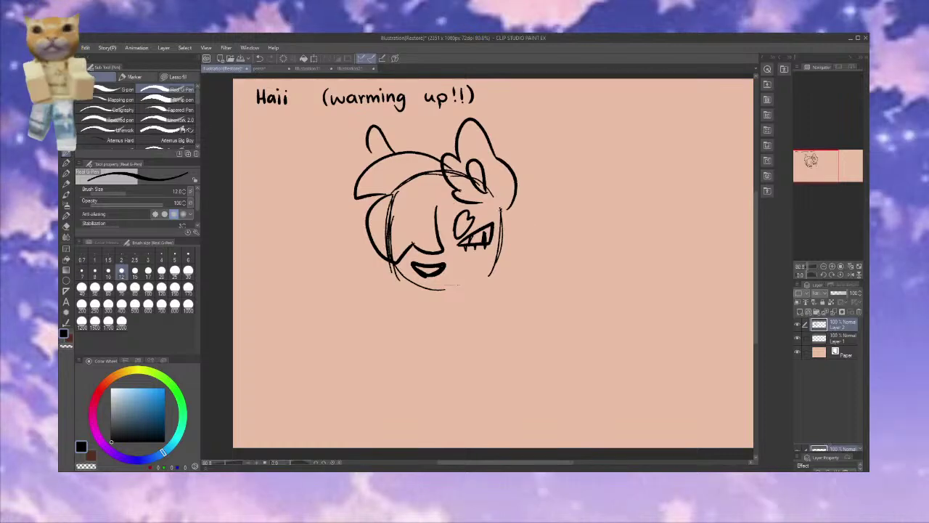
# Draw scalloped fur tufts on both sides of the head and firm up the jawline between them
pyautogui.moveTo(501, 208)
pyautogui.mouseDown()
pyautogui.moveTo(555, 227)
pyautogui.moveTo(519, 258)
pyautogui.mouseUp()
pyautogui.moveTo(519, 296); pyautogui.dragTo(491, 288)
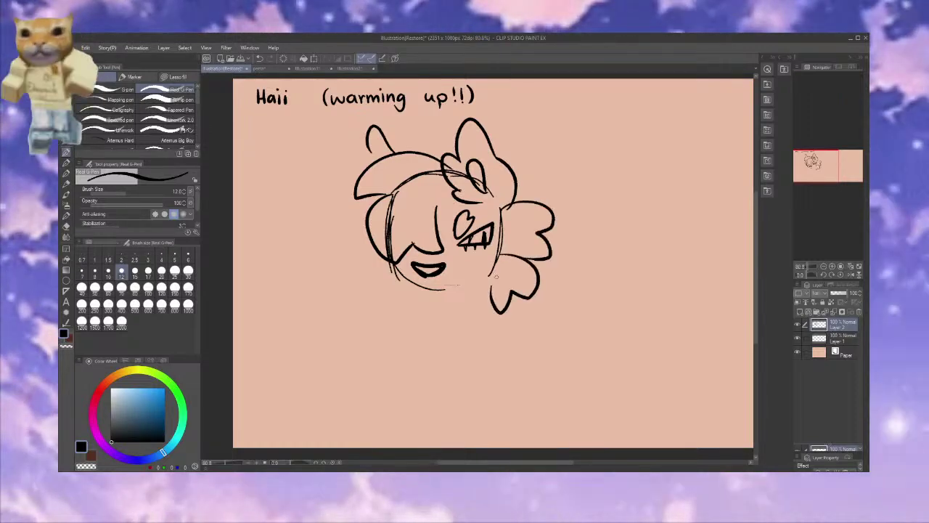
pyautogui.moveTo(428, 288); pyautogui.dragTo(408, 283)
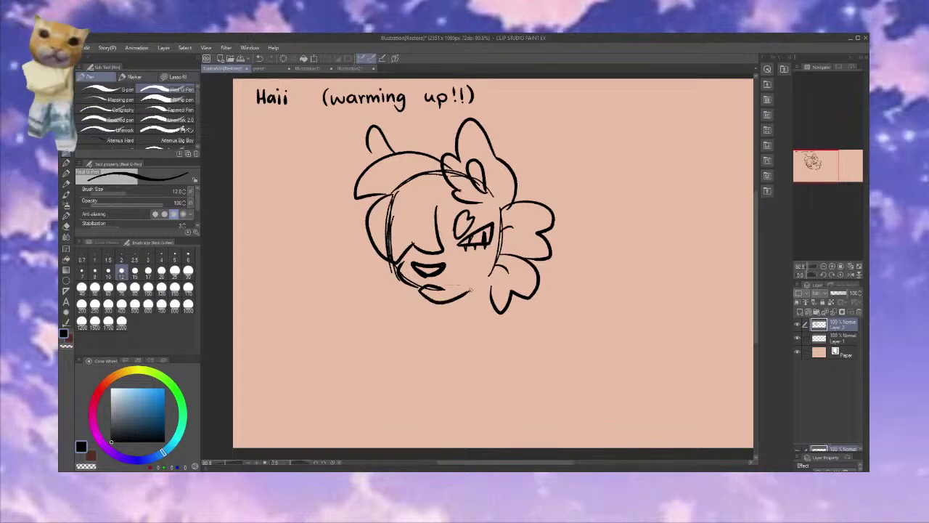
pyautogui.moveTo(470, 291); pyautogui.dragTo(497, 280)
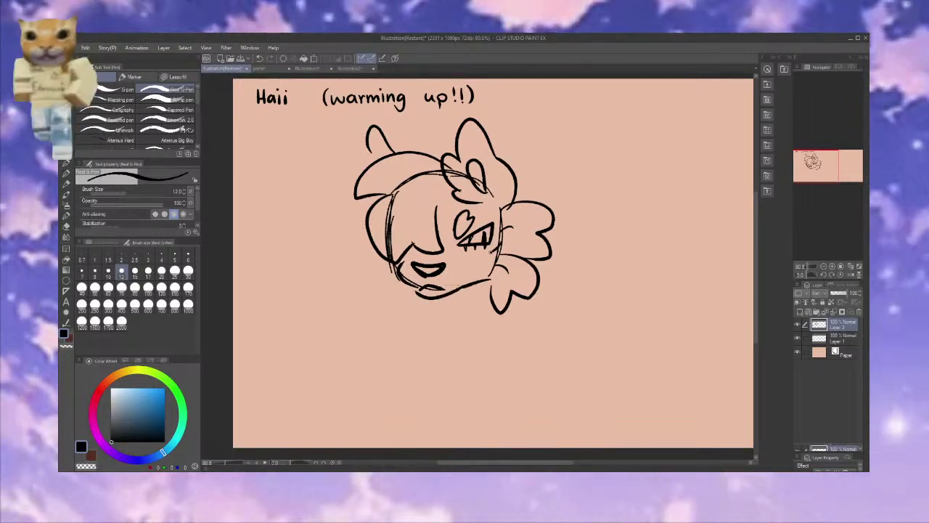
pyautogui.moveTo(378, 266); pyautogui.dragTo(383, 293)
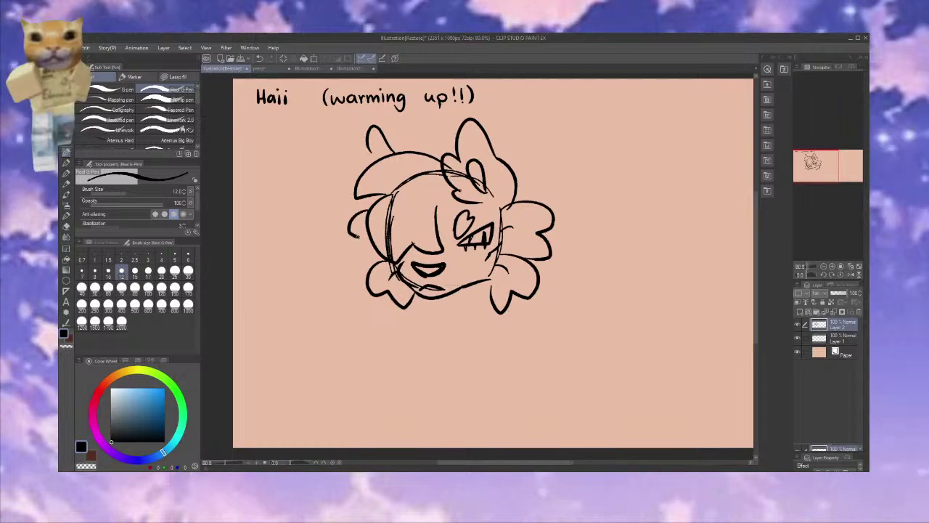
pyautogui.moveTo(357, 235); pyautogui.dragTo(362, 259)
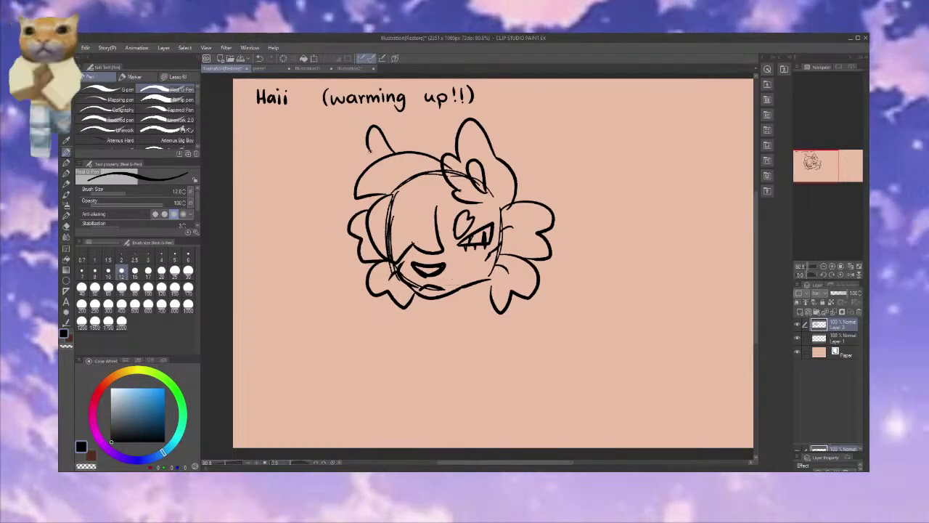
pyautogui.moveTo(365, 150); pyautogui.dragTo(369, 167)
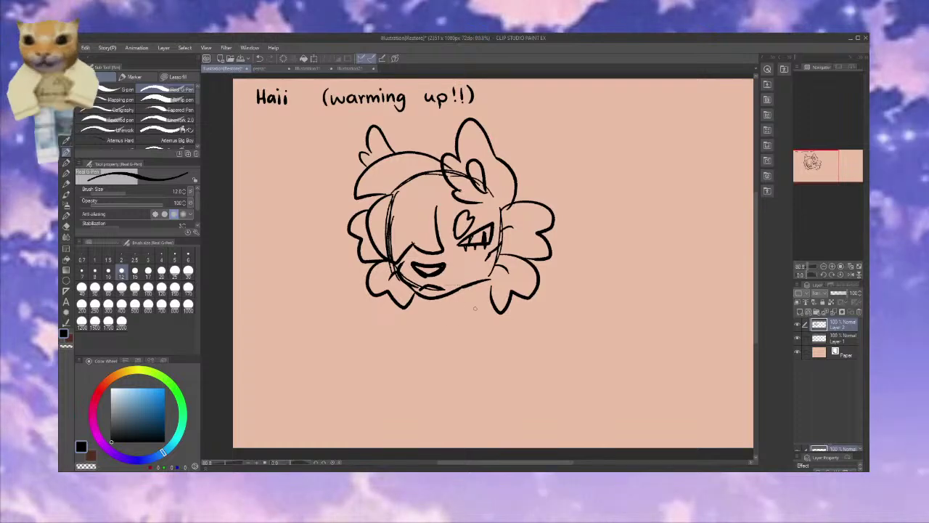
# Draw fluffy, scalloped chest fur beneath the head and letter "Hound" beside the ear
pyautogui.moveTo(475, 308); pyautogui.dragTo(455, 359)
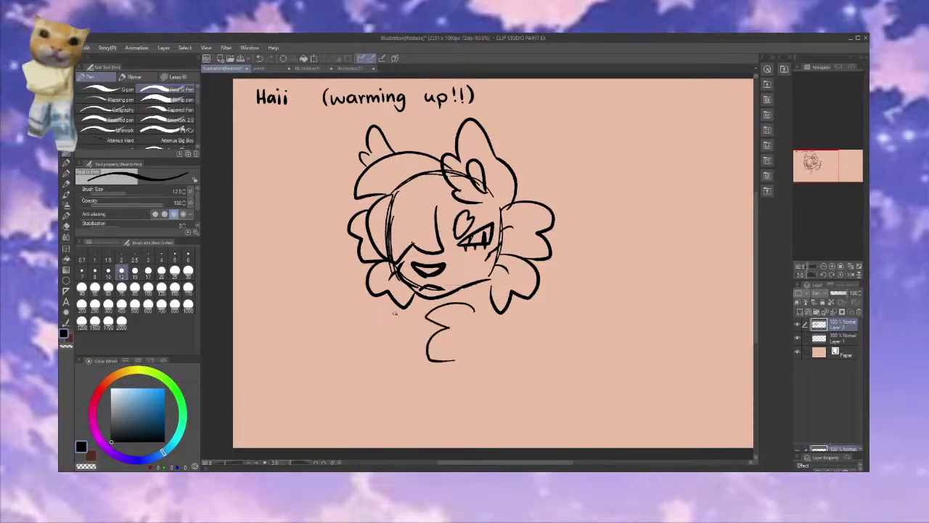
pyautogui.moveTo(395, 314)
pyautogui.mouseDown()
pyautogui.moveTo(367, 355)
pyautogui.moveTo(382, 355)
pyautogui.moveTo(403, 393)
pyautogui.mouseUp()
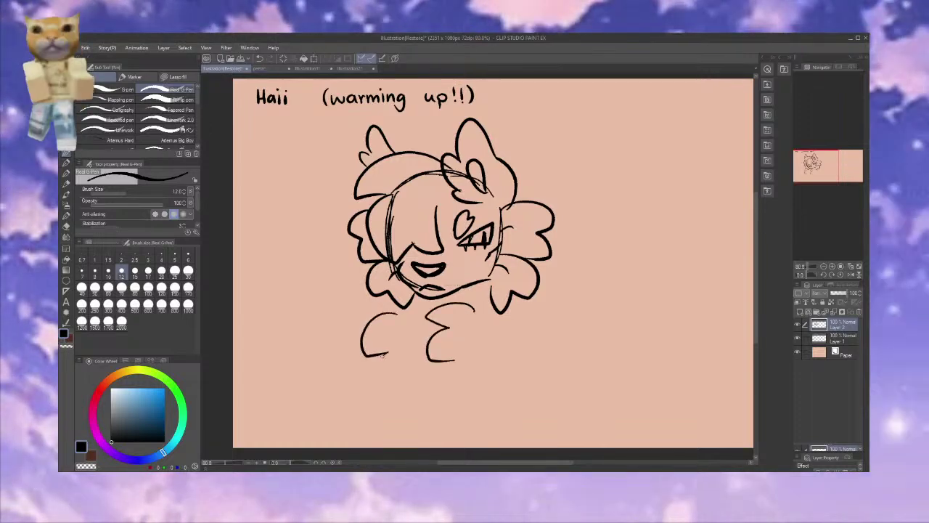
pyautogui.moveTo(558, 299)
pyautogui.mouseDown()
pyautogui.moveTo(559, 335)
pyautogui.moveTo(512, 369)
pyautogui.mouseUp()
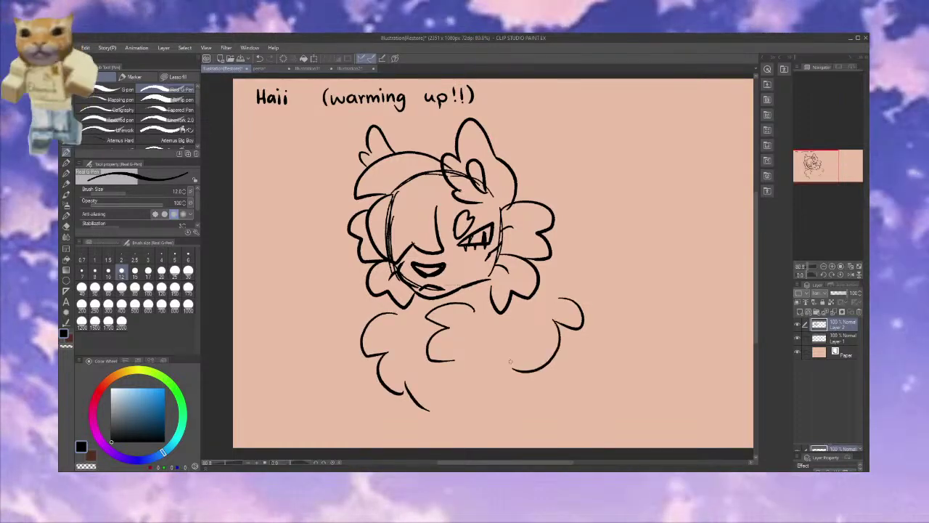
pyautogui.moveTo(463, 392); pyautogui.dragTo(452, 404)
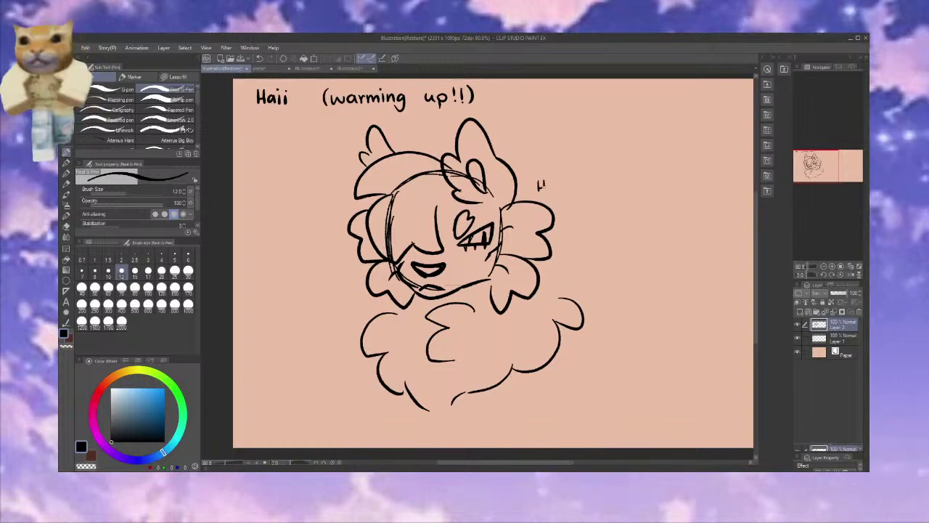
pyautogui.moveTo(539, 186); pyautogui.dragTo(545, 185)
pyautogui.moveTo(553, 185); pyautogui.dragTo(579, 192)
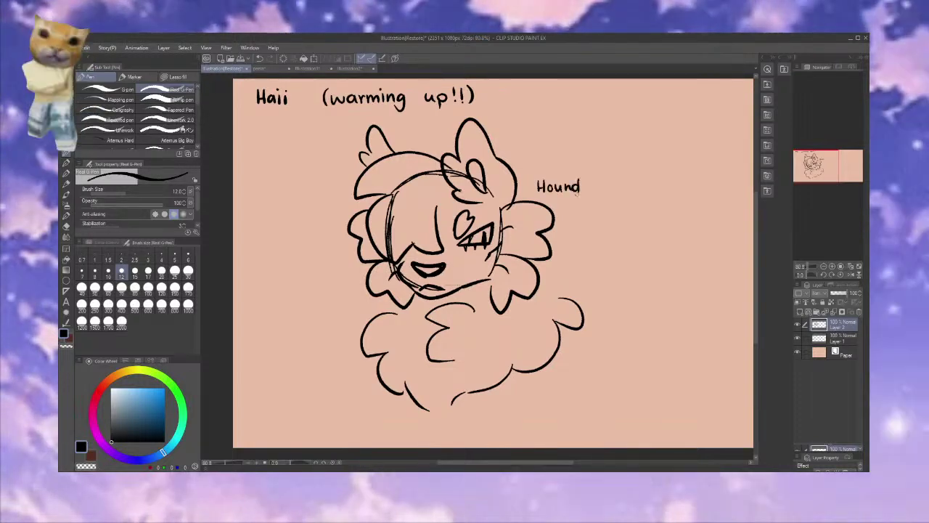
# Hide the sketch layer, add an empty layer above it and clear the lettering from Layer 1
pyautogui.click(797, 323)
pyautogui.hotkey('ctrl', 'shift', 'n')
pyautogui.click(805, 353)
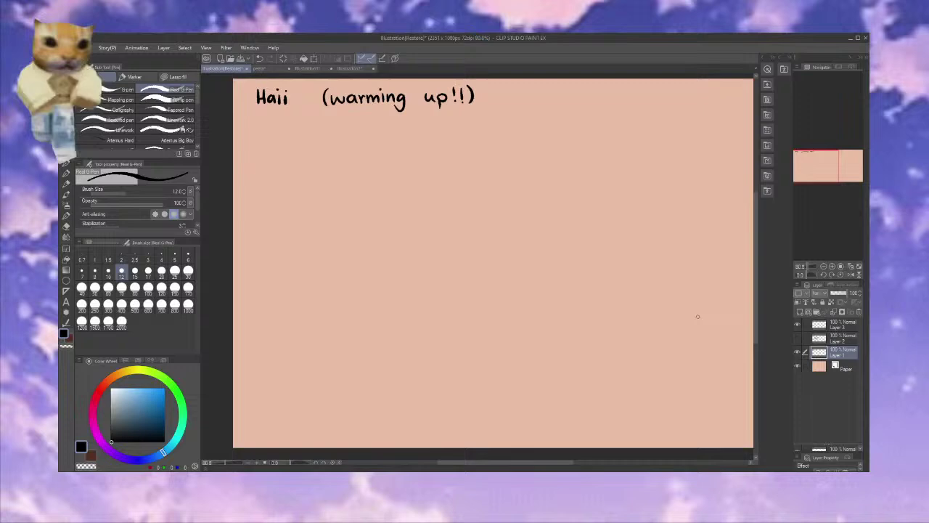
pyautogui.click(296, 61)
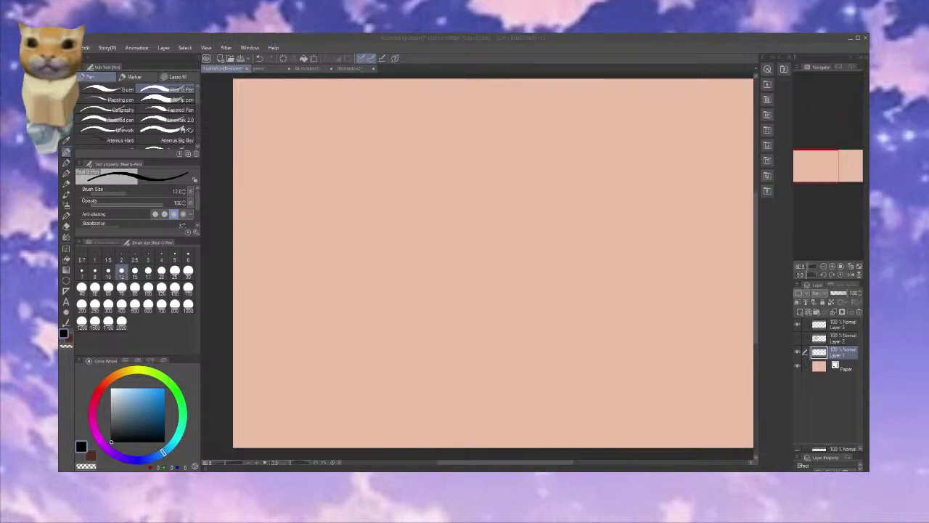
# Paste the wolf character reference sheet and place it so the wolf stands in the right part of the canvas
pyautogui.hotkey('ctrl', 'v')
pyautogui.moveTo(300, 140); pyautogui.dragTo(563, 201)
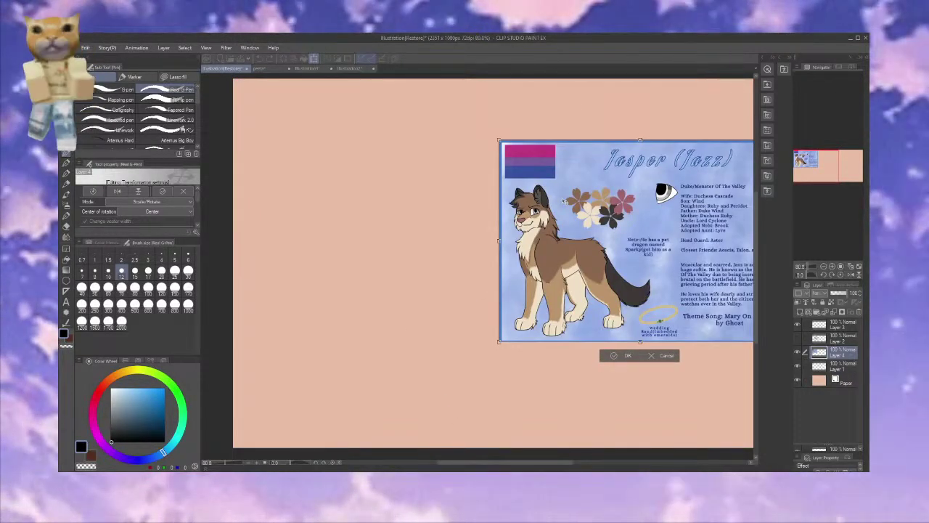
pyautogui.moveTo(543, 177); pyautogui.dragTo(604, 168)
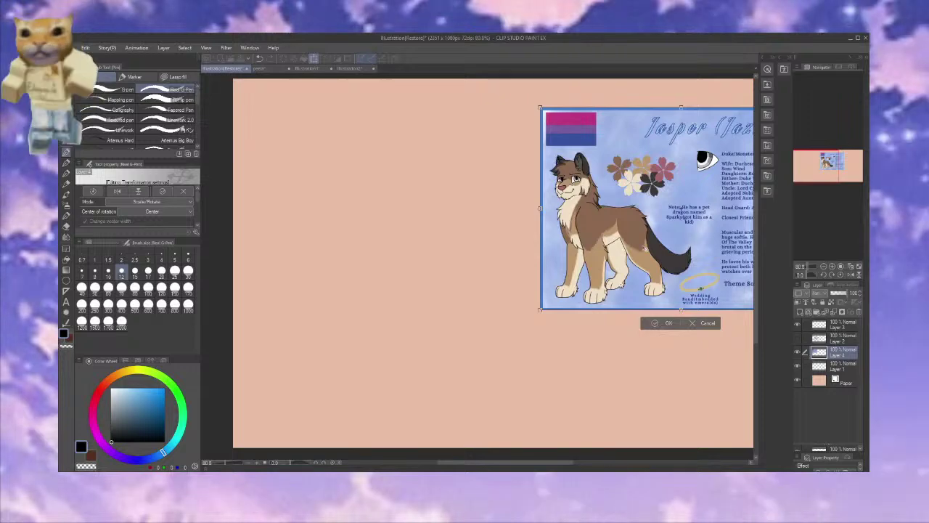
pyautogui.press('Return')
# Confirm the reference sheet's placement and handwrite "Swear I drew this char b4..." beside it on Layer 3
pyautogui.click(835, 325)
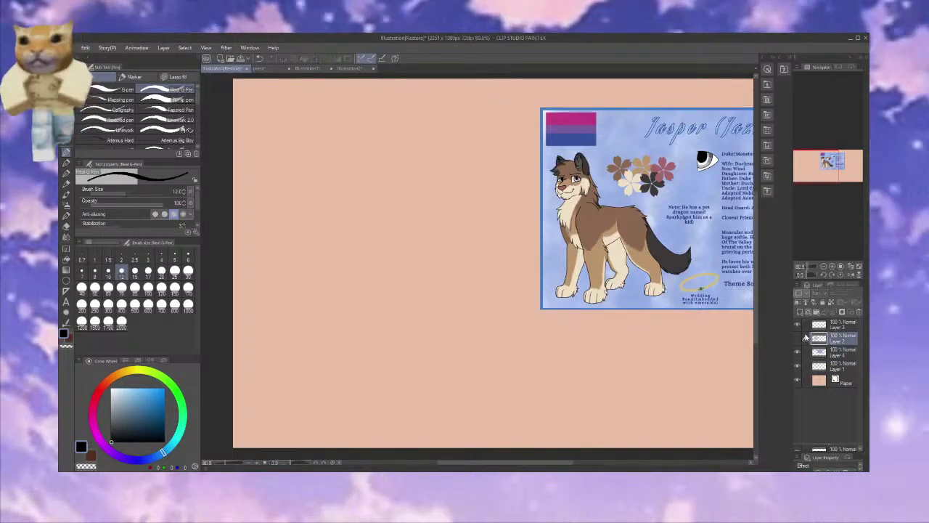
pyautogui.moveTo(311, 136); pyautogui.dragTo(308, 147)
pyautogui.moveTo(318, 138); pyautogui.dragTo(388, 147)
pyautogui.moveTo(308, 174); pyautogui.dragTo(402, 174)
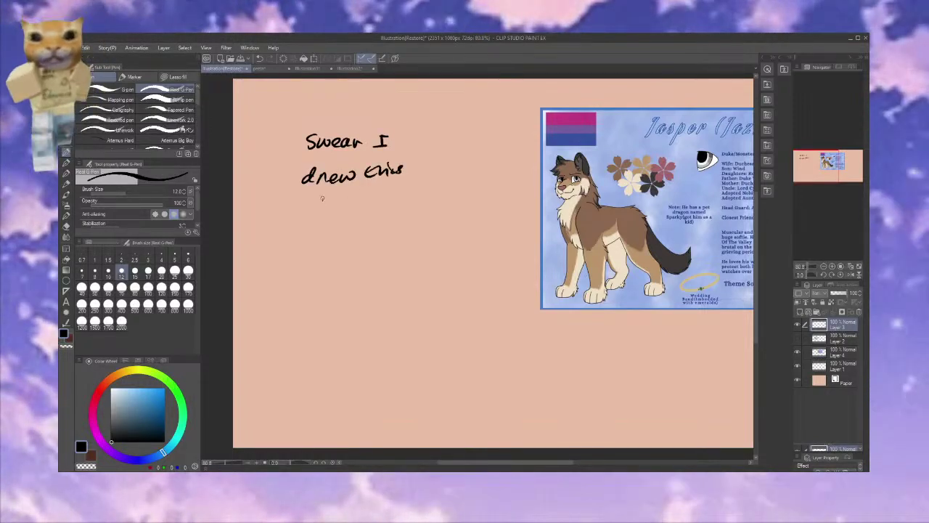
pyautogui.moveTo(334, 198); pyautogui.dragTo(333, 207)
pyautogui.moveTo(347, 201)
pyautogui.mouseDown()
pyautogui.moveTo(349, 209)
pyautogui.moveTo(364, 199)
pyautogui.moveTo(393, 207)
pyautogui.mouseUp()
pyautogui.moveTo(402, 193); pyautogui.dragTo(401, 207)
pyautogui.moveTo(388, 199); pyautogui.dragTo(409, 197)
pyautogui.click(415, 201)
pyautogui.click(424, 201)
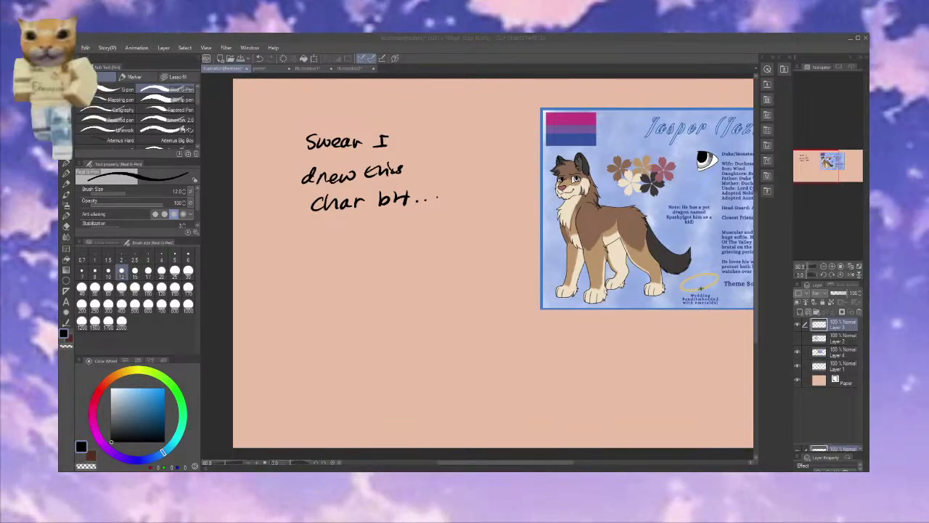
# Replace the handwritten note with a rough head circle, fade its layer and add a new layer above
pyautogui.click(285, 58)
pyautogui.moveTo(369, 121); pyautogui.dragTo(393, 242)
pyautogui.moveTo(341, 121); pyautogui.dragTo(406, 239)
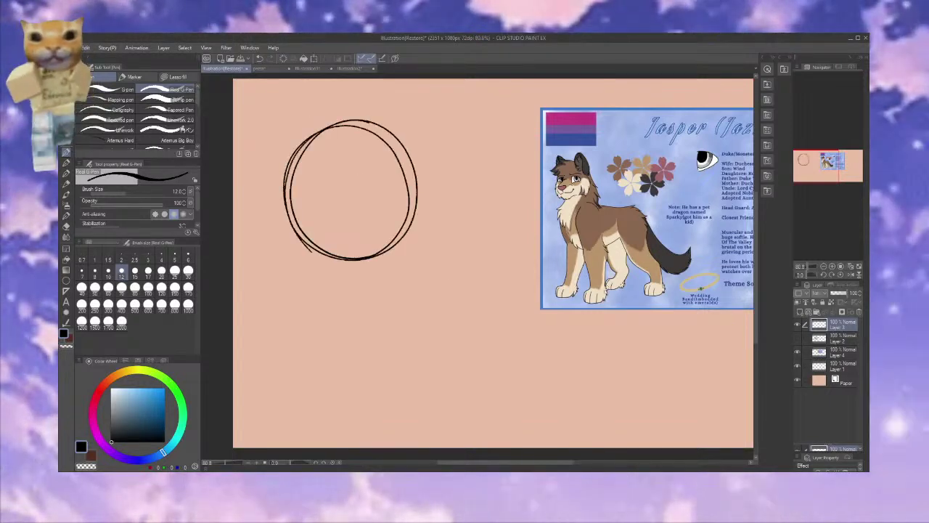
pyautogui.click(802, 313)
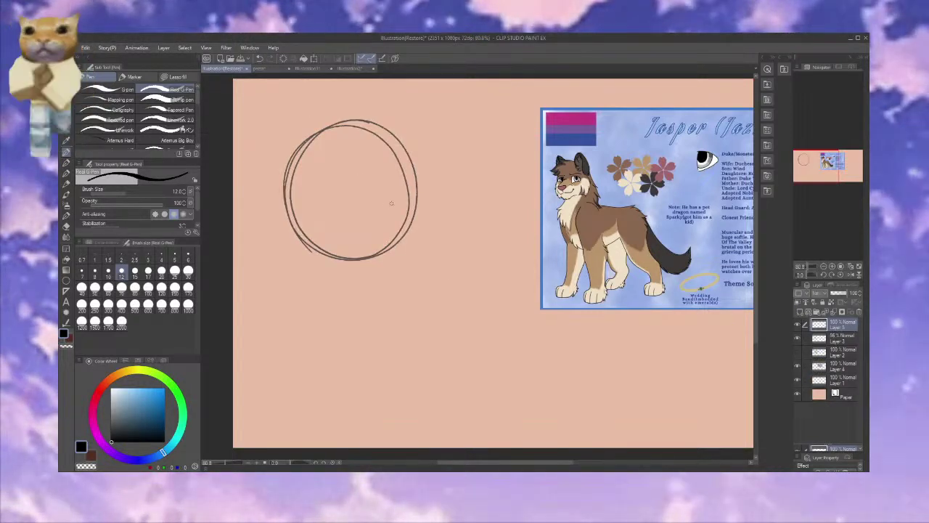
# Draw the near eye, snout creases and a triangular nose, moving the nose down to the circle's edge
pyautogui.moveTo(404, 202)
pyautogui.mouseDown()
pyautogui.moveTo(385, 214)
pyautogui.moveTo(402, 205)
pyautogui.moveTo(379, 210)
pyautogui.moveTo(311, 182)
pyautogui.moveTo(318, 207)
pyautogui.moveTo(396, 193)
pyautogui.moveTo(415, 239)
pyautogui.moveTo(431, 239)
pyautogui.mouseUp()
pyautogui.press('m')
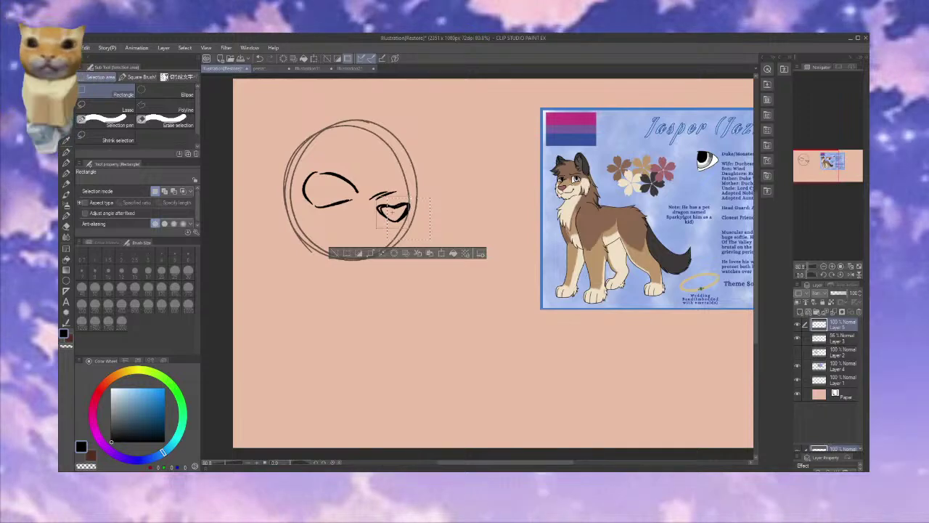
pyautogui.moveTo(392, 212); pyautogui.dragTo(399, 233)
pyautogui.hotkey('ctrl', 'd')
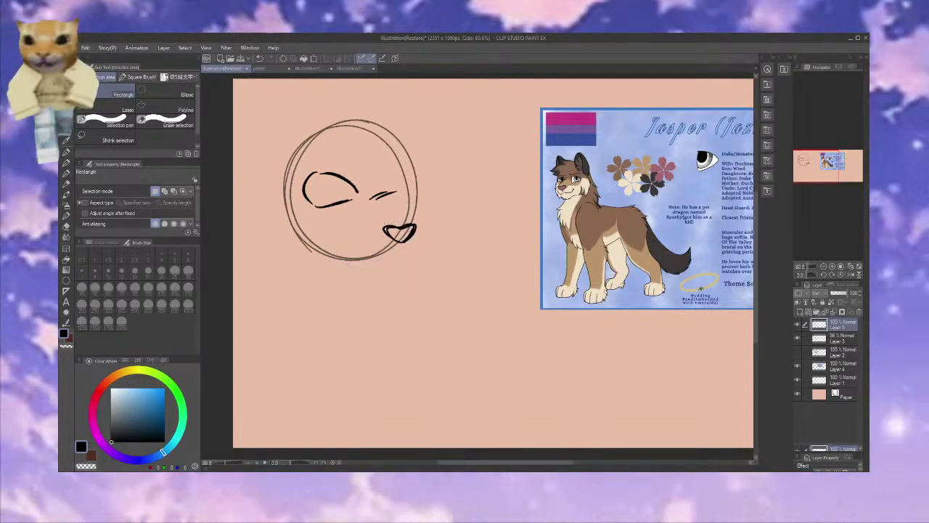
# Draw the muzzle and smiling mouth around the nose, and complete both eyes with an iris line and slanted brows
pyautogui.press('p')
pyautogui.moveTo(406, 195); pyautogui.dragTo(421, 214)
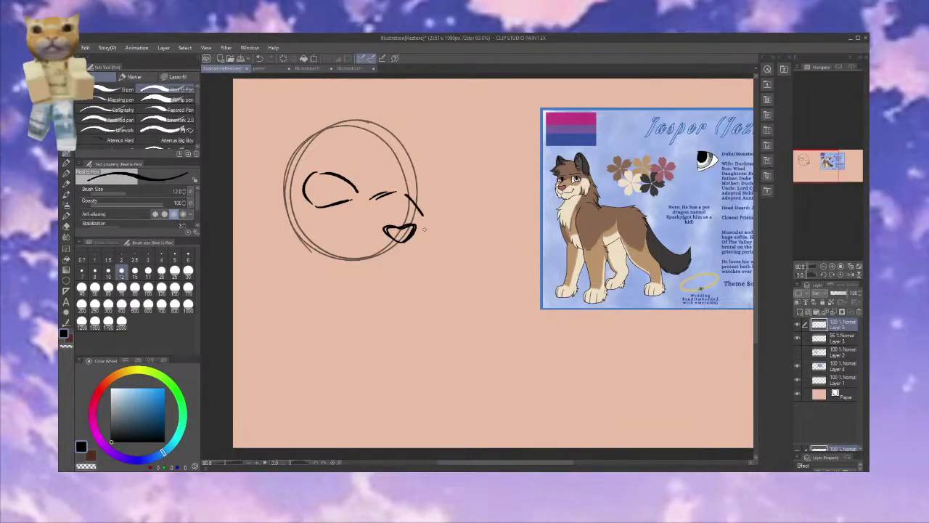
pyautogui.moveTo(421, 248)
pyautogui.mouseDown()
pyautogui.moveTo(377, 254)
pyautogui.moveTo(348, 236)
pyautogui.mouseUp()
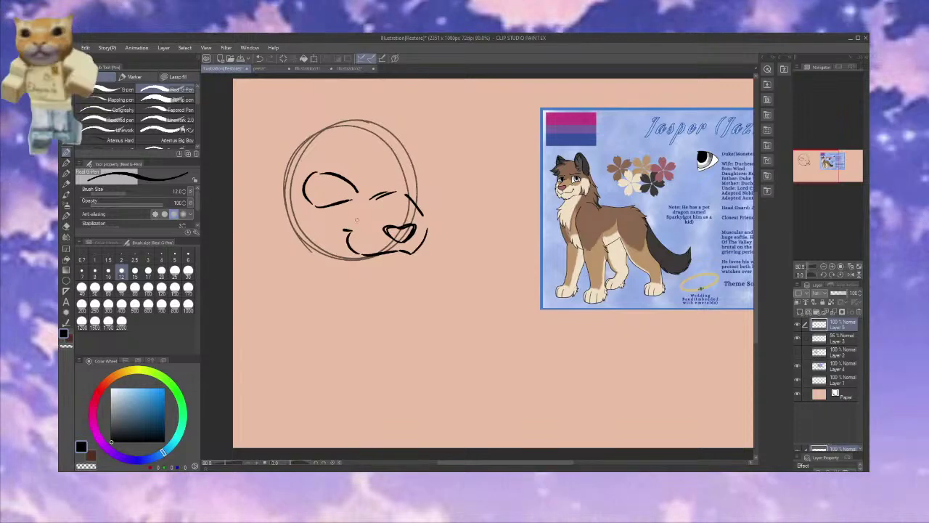
pyautogui.keyDown('alt'); pyautogui.click(330, 192); pyautogui.keyUp('alt')
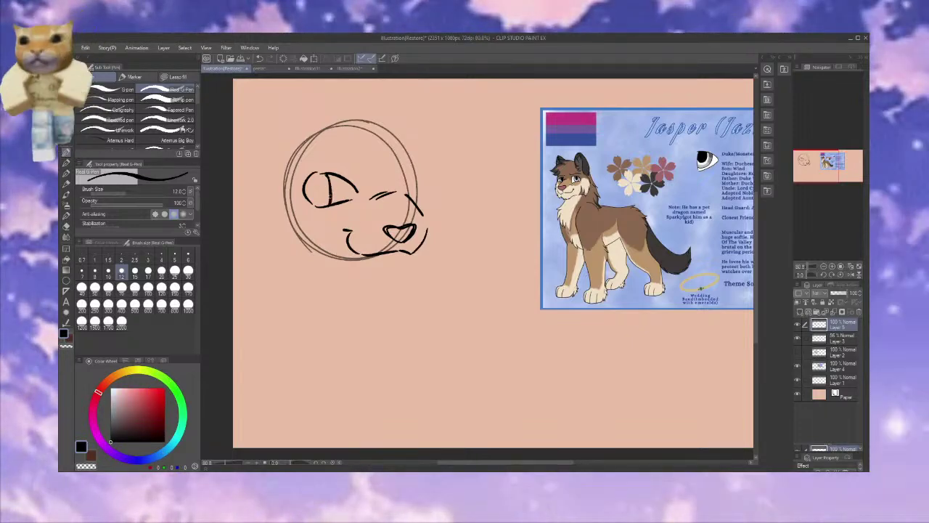
pyautogui.moveTo(319, 162); pyautogui.dragTo(334, 168)
pyautogui.moveTo(390, 164)
pyautogui.mouseDown()
pyautogui.moveTo(420, 150)
pyautogui.moveTo(411, 192)
pyautogui.mouseUp()
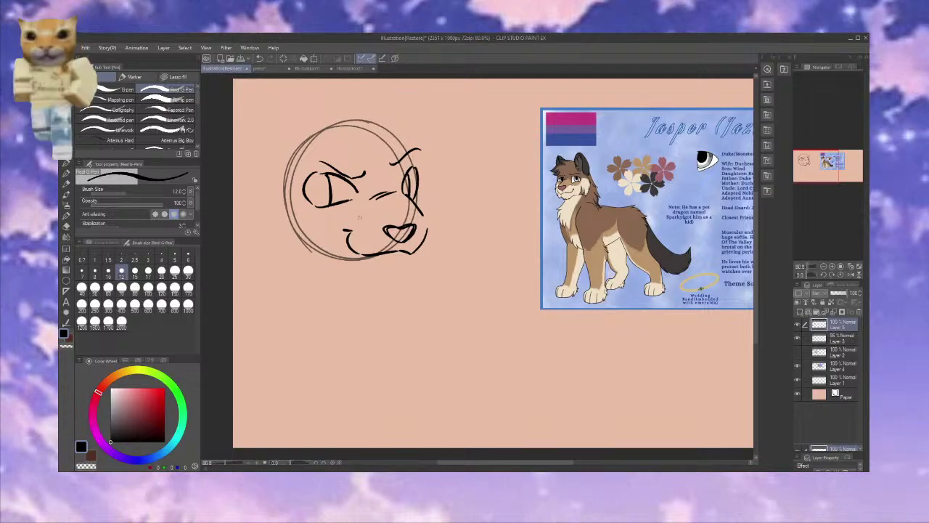
# Draw jagged cheek and chin fur around the lower face, reworking the tuft under the chin
pyautogui.moveTo(283, 226)
pyautogui.mouseDown()
pyautogui.moveTo(301, 283)
pyautogui.moveTo(303, 271)
pyautogui.moveTo(332, 281)
pyautogui.mouseUp()
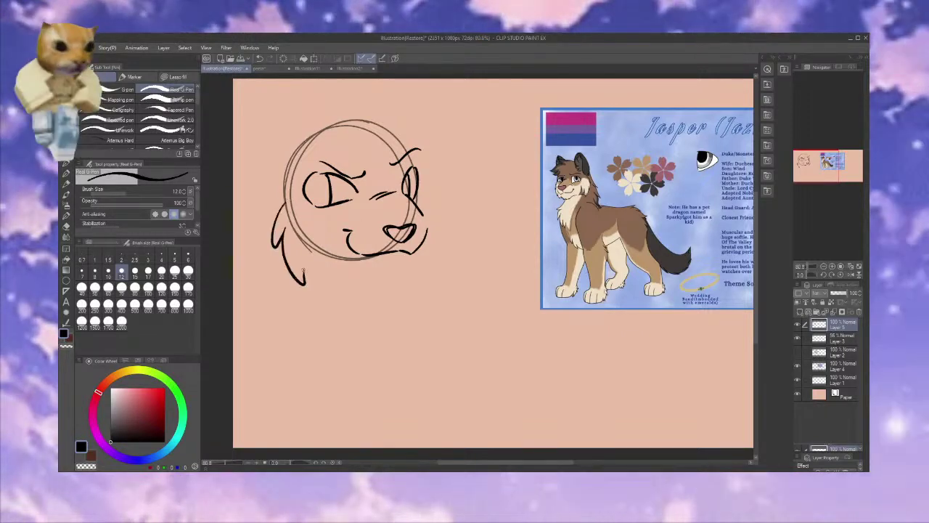
pyautogui.moveTo(412, 266); pyautogui.dragTo(336, 280)
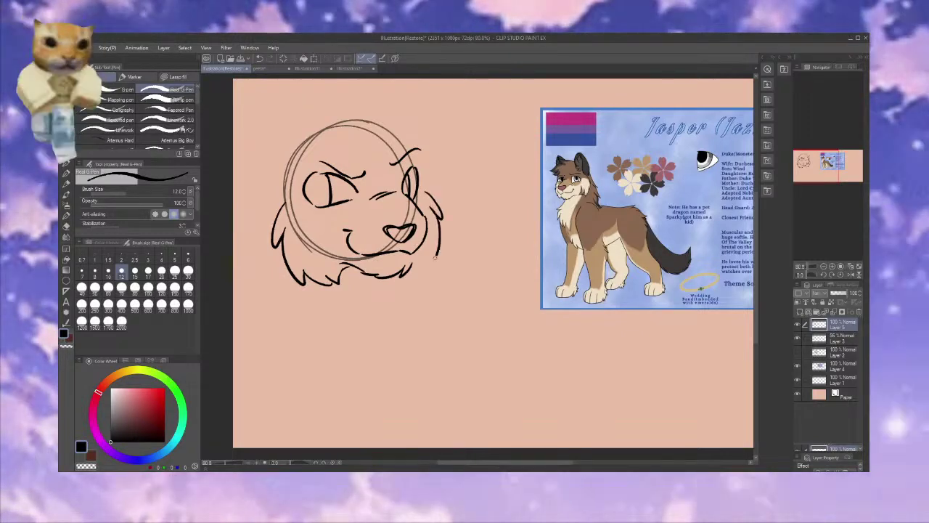
pyautogui.moveTo(439, 229); pyautogui.dragTo(411, 286)
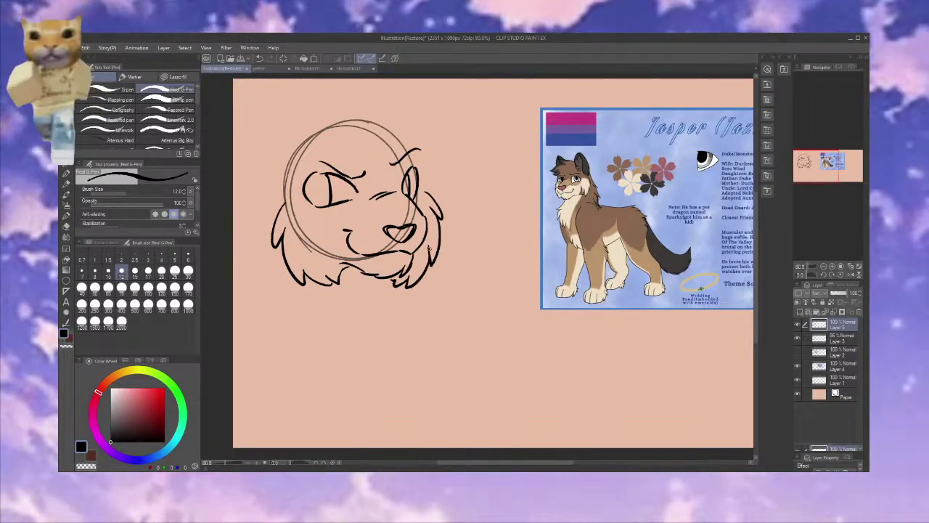
pyautogui.hotkey('ctrl', 'z')
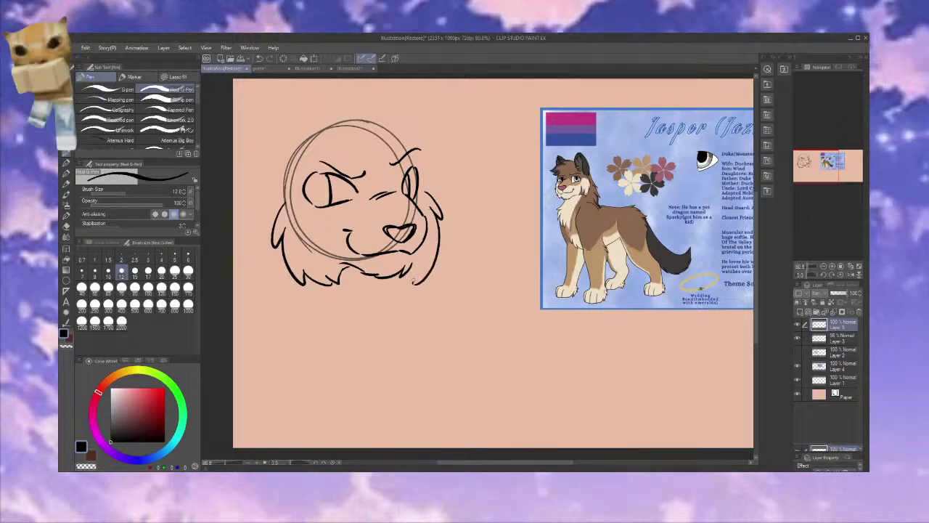
pyautogui.moveTo(398, 278); pyautogui.dragTo(414, 270)
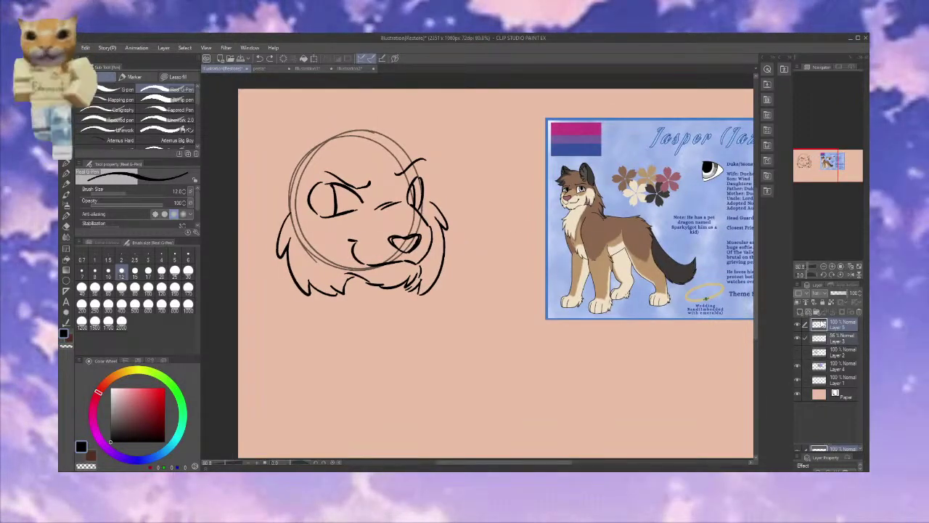
# Group the two head sketch layers in a folder, shift the head slightly toward the reference sheet and reselect the line layer
pyautogui.hotkey('ctrl', 'g')
pyautogui.moveTo(413, 218)
pyautogui.mouseDown()
pyautogui.moveTo(442, 245)
pyautogui.moveTo(454, 231)
pyautogui.mouseUp()
pyautogui.press('p')
pyautogui.click(835, 339)
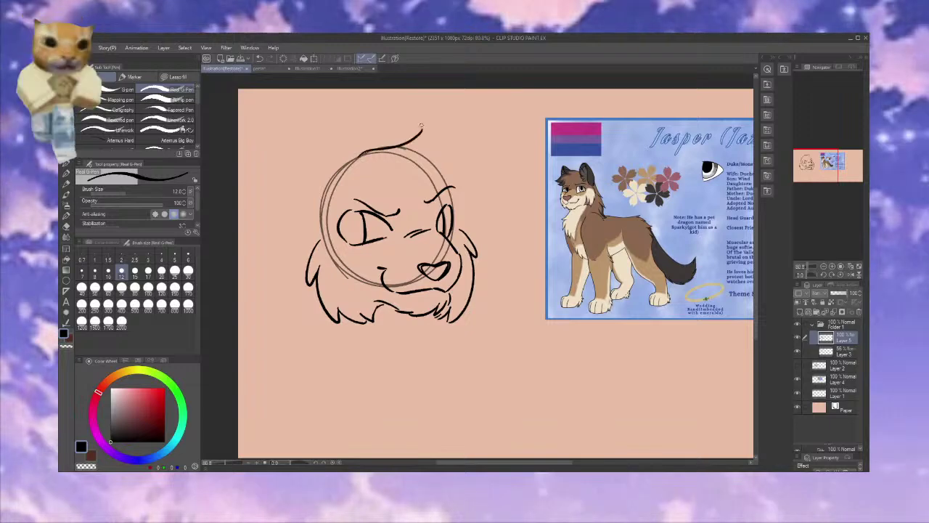
pyautogui.moveTo(424, 127); pyautogui.dragTo(427, 155)
pyautogui.moveTo(496, 176); pyautogui.dragTo(458, 209)
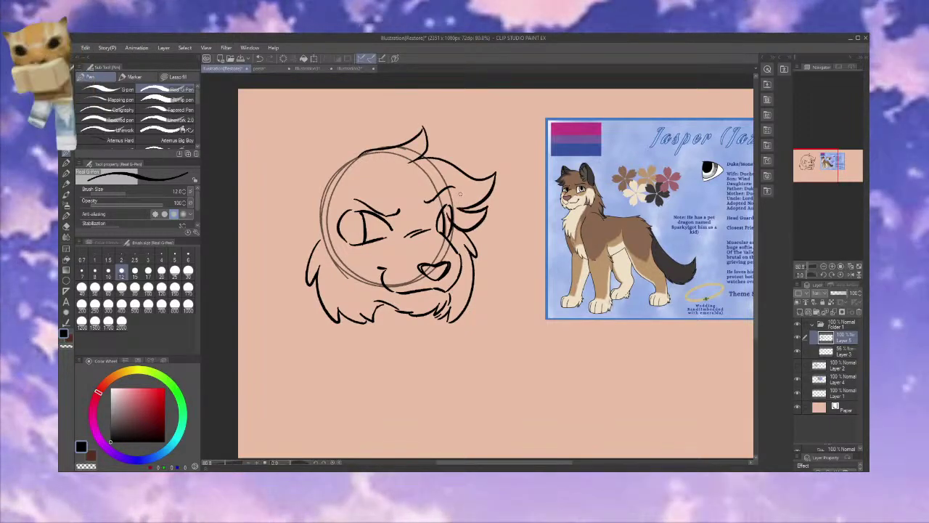
pyautogui.hotkey('ctrl', 'z')
pyautogui.hotkey('ctrl', 'z')
pyautogui.hotkey('ctrl', 'z')
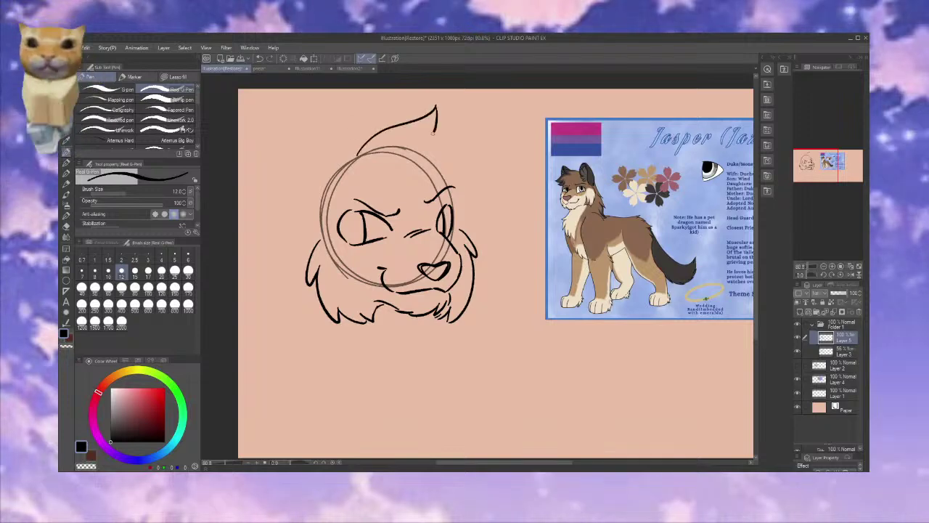
# Draw large swept hair tufts on top of the head and add both ears, with inner fur in the near one
pyautogui.moveTo(435, 134)
pyautogui.mouseDown()
pyautogui.moveTo(495, 140)
pyautogui.moveTo(456, 173)
pyautogui.mouseUp()
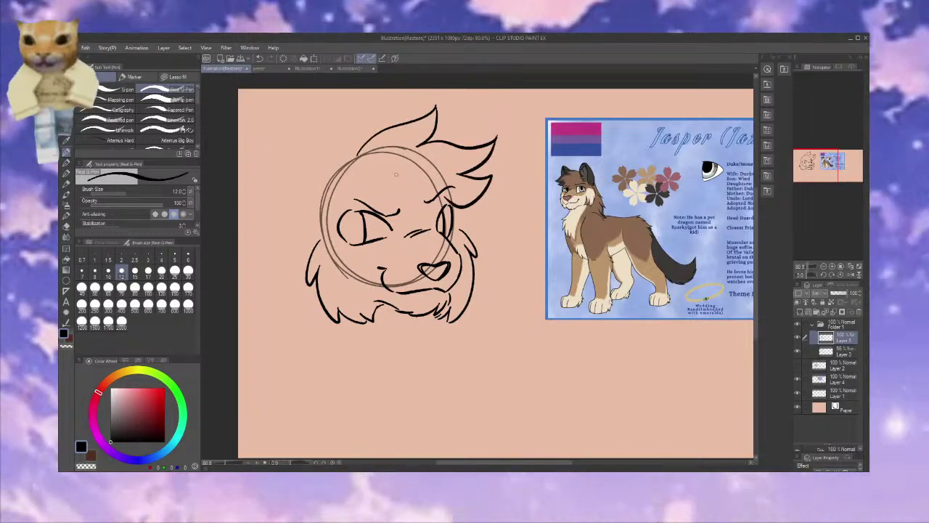
pyautogui.moveTo(331, 114)
pyautogui.mouseDown()
pyautogui.moveTo(293, 151)
pyautogui.moveTo(285, 210)
pyautogui.mouseUp()
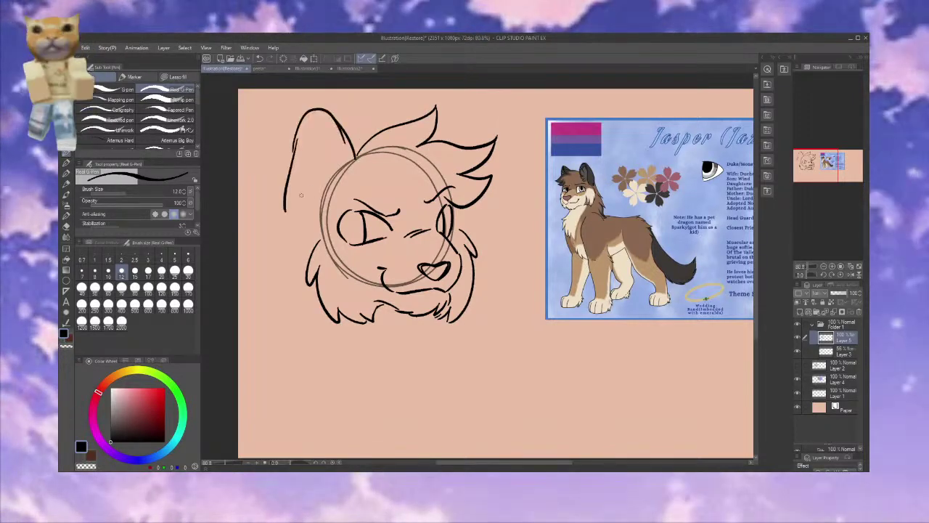
pyautogui.moveTo(330, 114)
pyautogui.mouseDown()
pyautogui.moveTo(283, 176)
pyautogui.moveTo(286, 216)
pyautogui.moveTo(324, 199)
pyautogui.mouseUp()
pyautogui.moveTo(318, 123); pyautogui.dragTo(301, 183)
pyautogui.moveTo(447, 106); pyautogui.dragTo(459, 141)
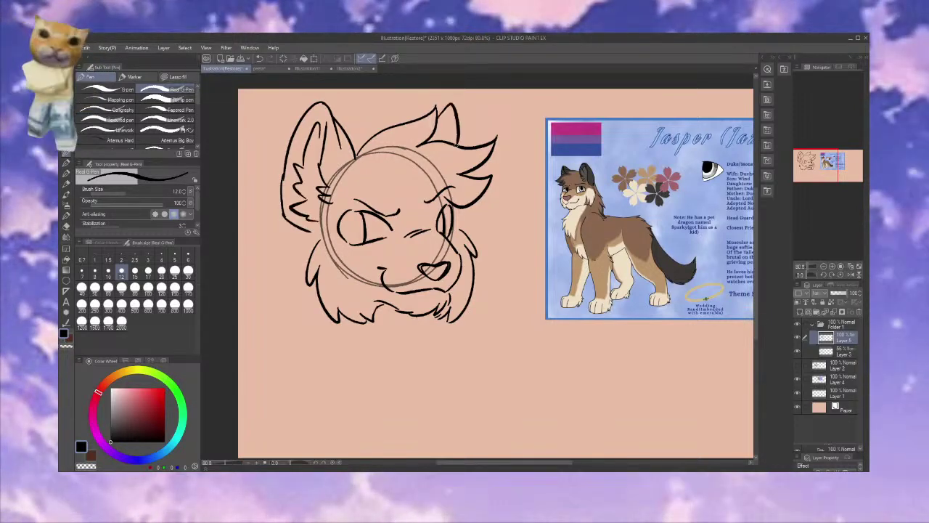
# Add fur spikes below the near ear, the line beside the far eye, and filled pupils in both eyes
pyautogui.moveTo(458, 215); pyautogui.dragTo(459, 234)
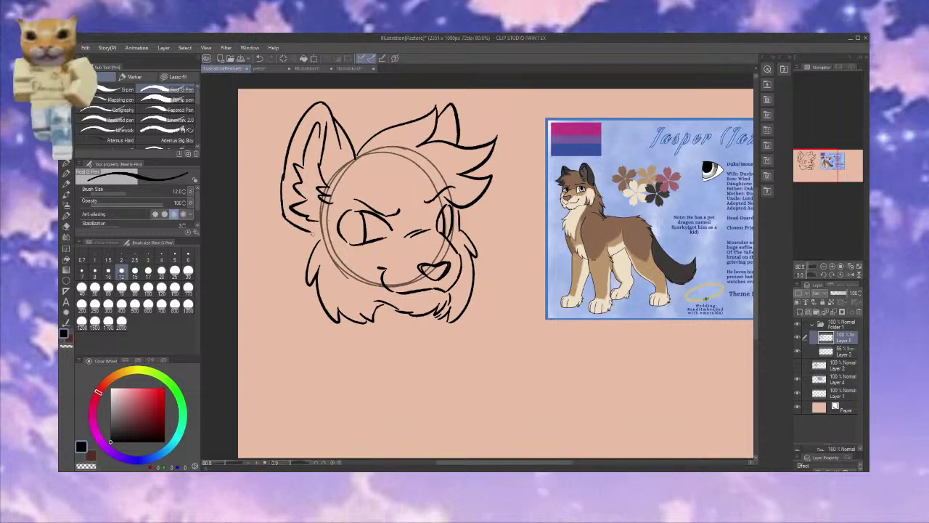
pyautogui.moveTo(296, 247); pyautogui.dragTo(300, 260)
pyautogui.moveTo(355, 229); pyautogui.dragTo(354, 218)
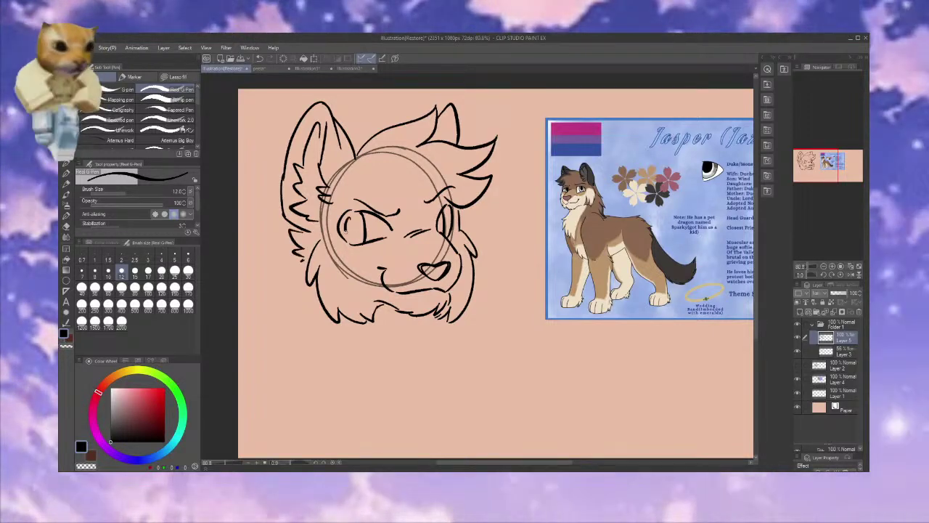
pyautogui.moveTo(440, 231); pyautogui.dragTo(440, 216)
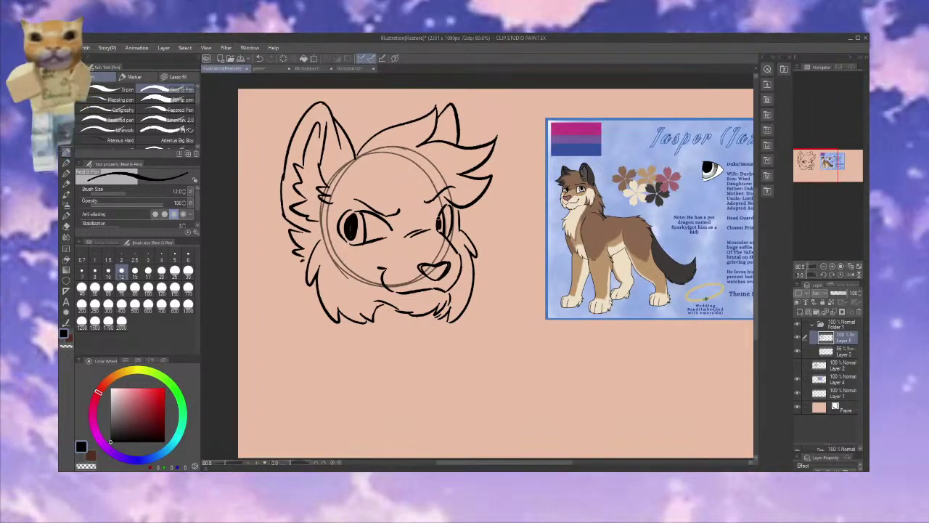
# Add a layer beneath the head sketch and scribble brown over the forehead and hair with a size 30 pen
pyautogui.click(833, 352)
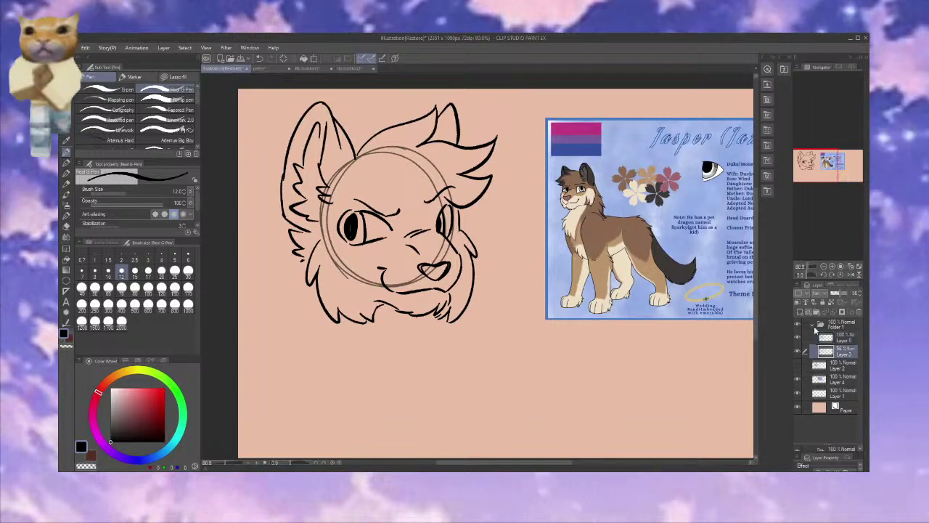
pyautogui.hotkey('ctrl', 'shift', 'n')
pyautogui.click(189, 270)
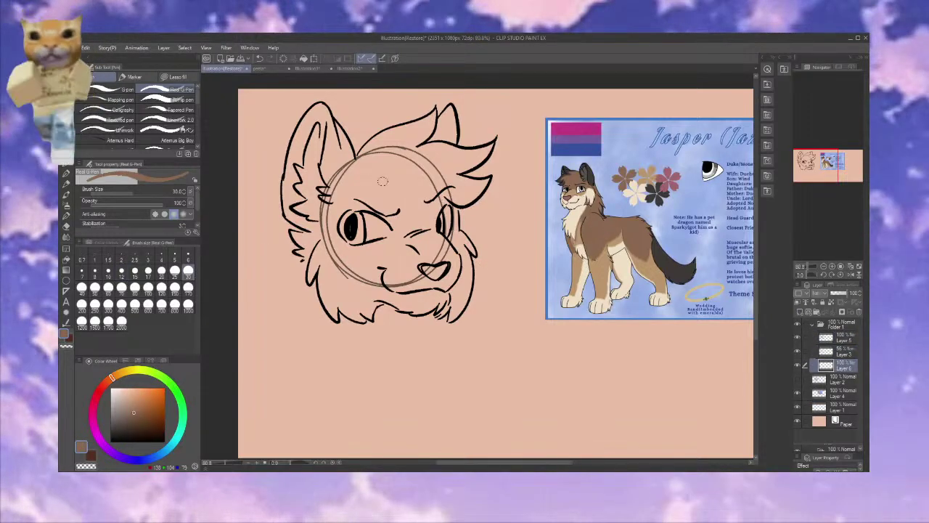
pyautogui.moveTo(400, 178); pyautogui.dragTo(372, 196)
pyautogui.moveTo(392, 163); pyautogui.dragTo(348, 194)
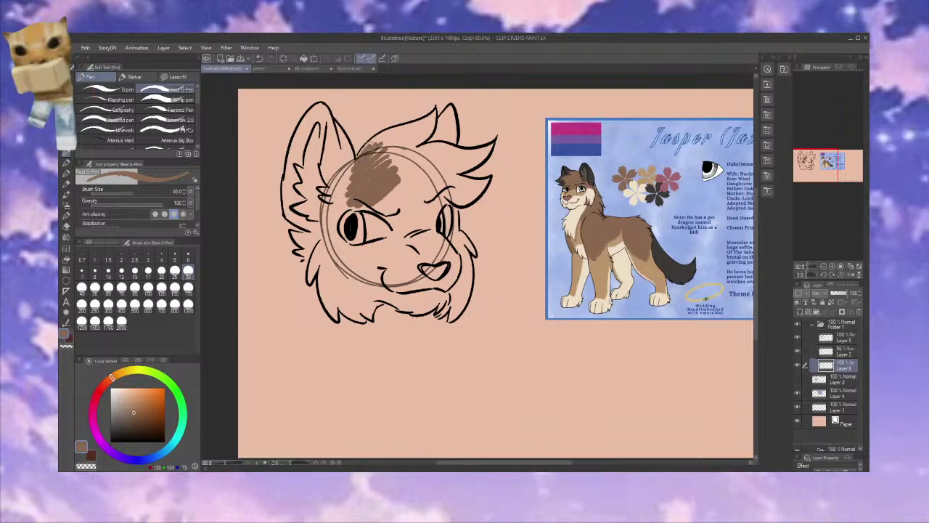
pyautogui.moveTo(408, 128)
pyautogui.mouseDown()
pyautogui.moveTo(435, 113)
pyautogui.moveTo(404, 129)
pyautogui.mouseUp()
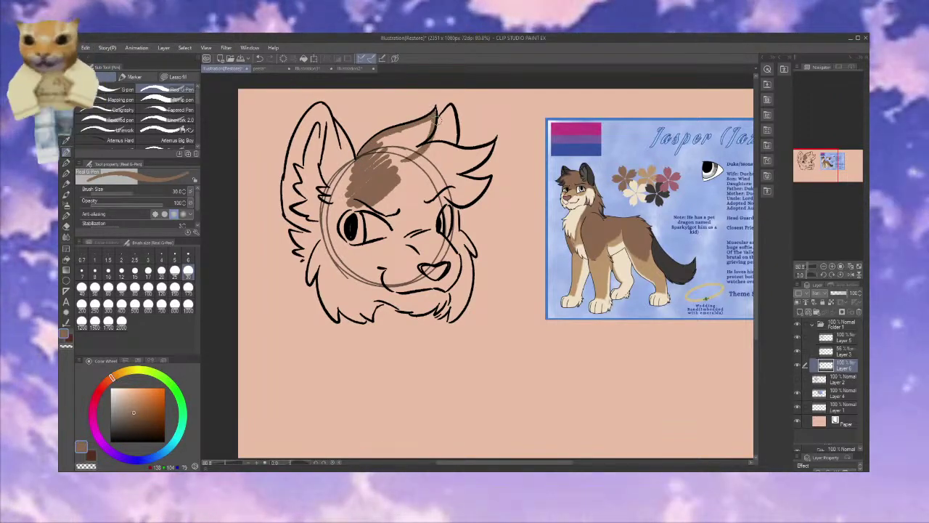
# Hide the head circle guide and fill the face, muzzle, forehead and chin fur with brown using the Fill tool
pyautogui.press('g')
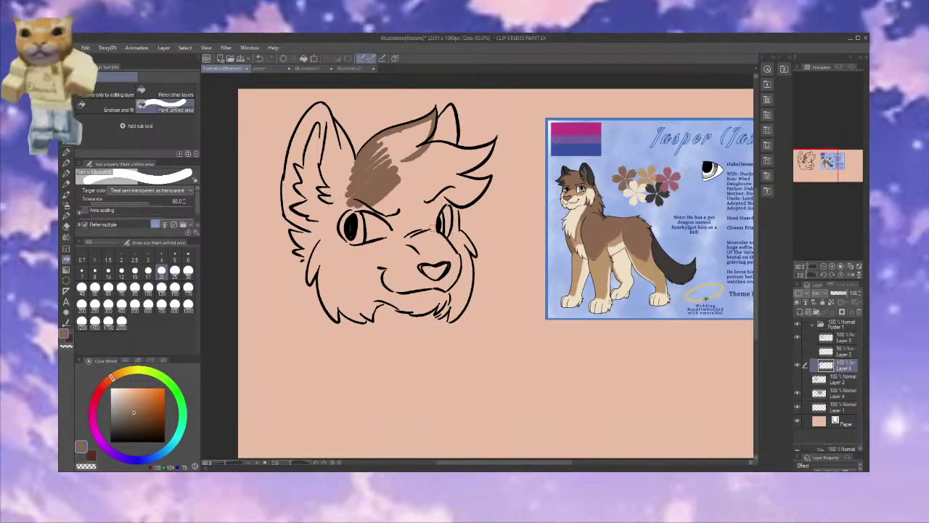
pyautogui.click(112, 95)
pyautogui.click(377, 275)
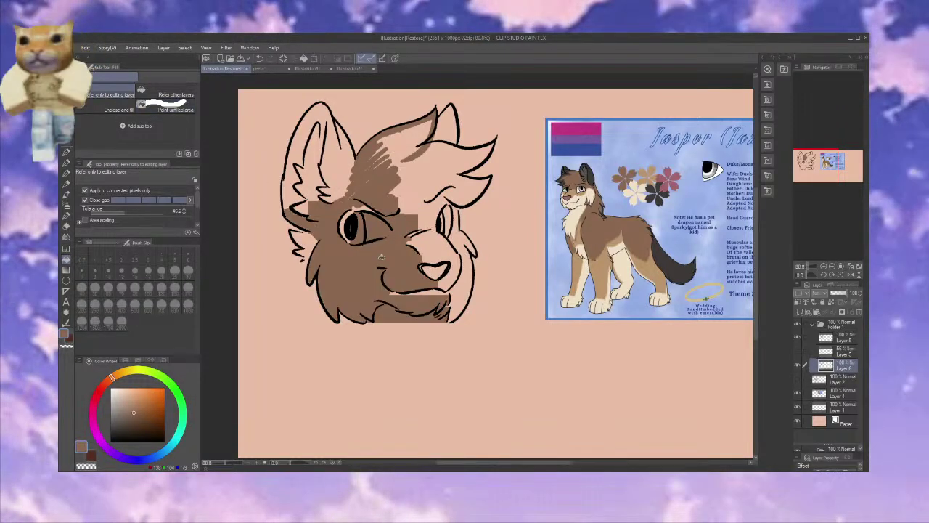
pyautogui.click(429, 167)
pyautogui.click(454, 287)
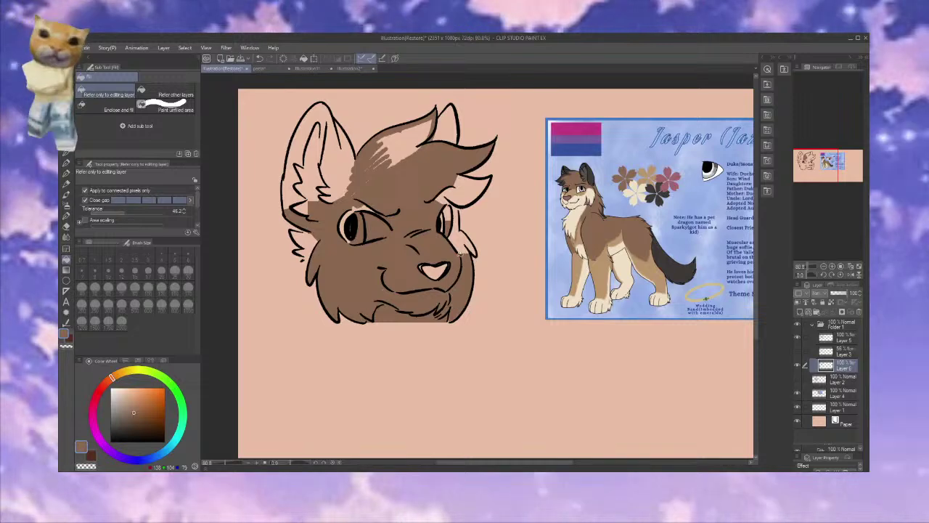
# Fill the far cheek, remaining hair tufts, both ears and the fur below the near ear with the same brown
pyautogui.click(461, 240)
pyautogui.click(471, 187)
pyautogui.click(444, 127)
pyautogui.click(400, 148)
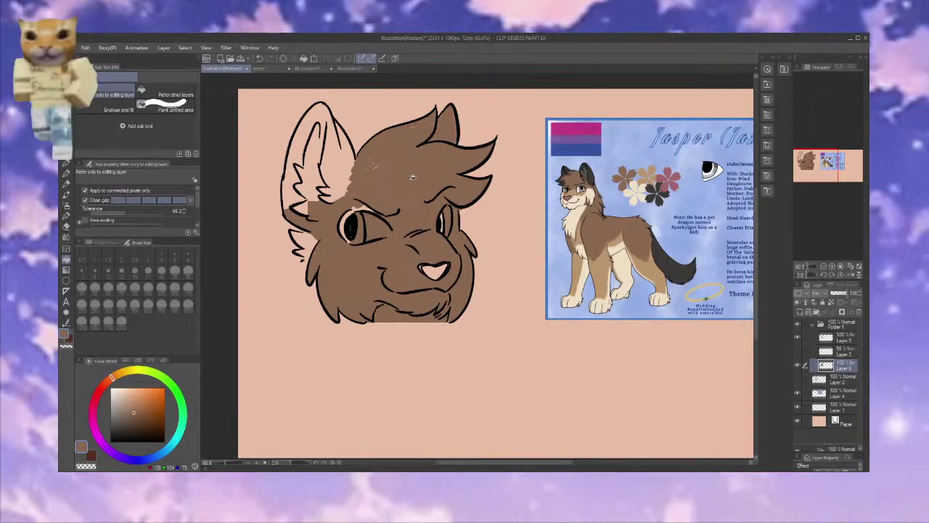
pyautogui.click(326, 163)
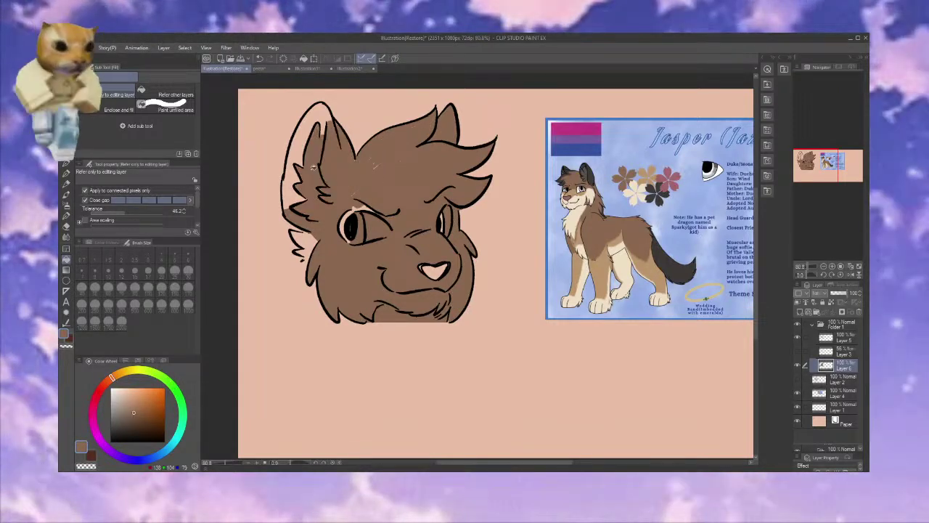
pyautogui.click(298, 178)
pyautogui.click(320, 120)
pyautogui.click(310, 245)
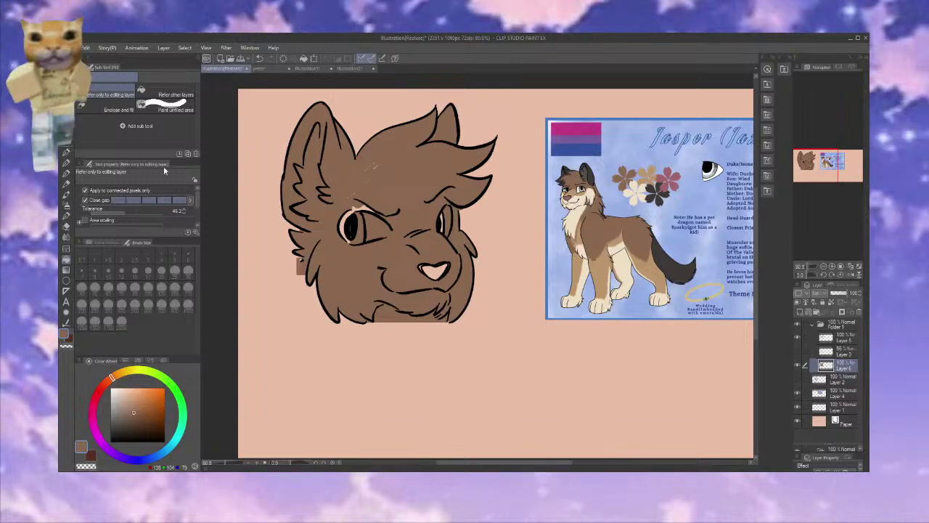
# Clean away the stray brown that spills outside the head outline below the chin using the Real G-Pen
pyautogui.press('p')
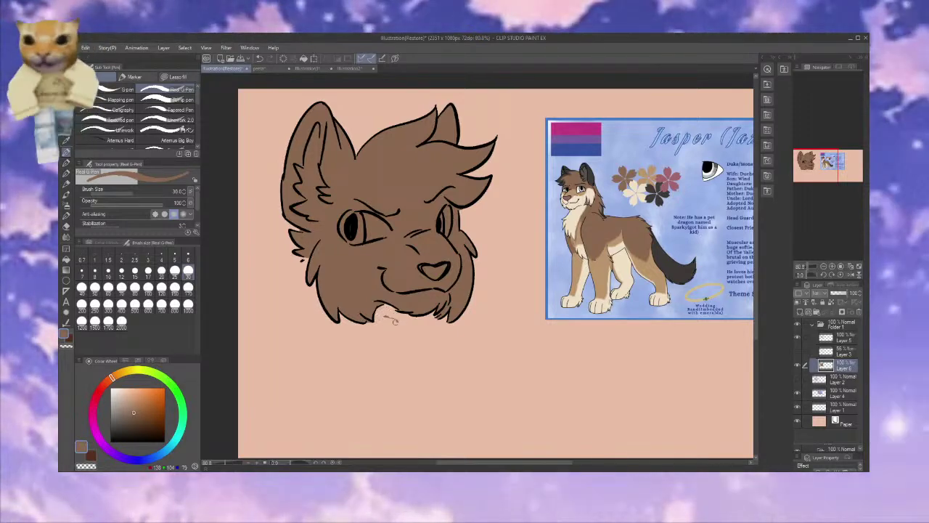
pyautogui.moveTo(377, 324); pyautogui.dragTo(378, 322)
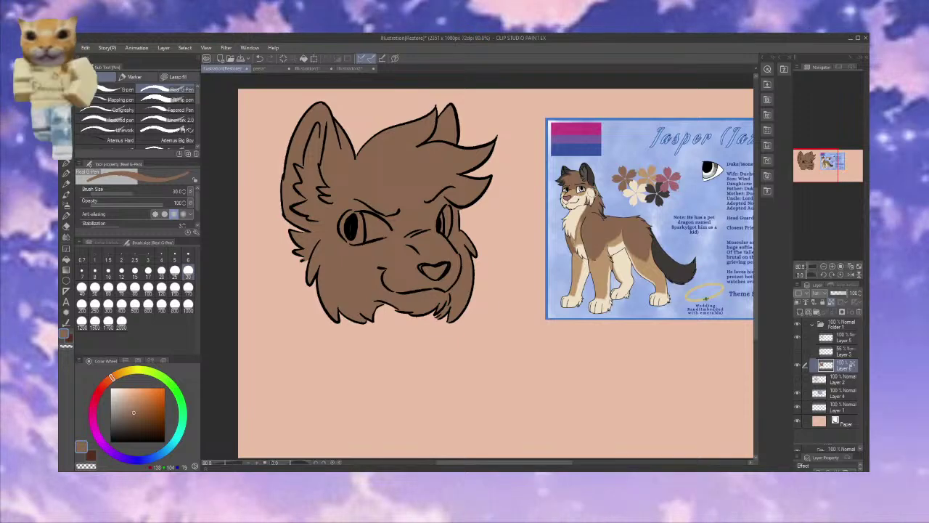
# Paint a cream marking across the near cheek, muzzle and chin, outlining its upper edge from below the near eye to the nose
pyautogui.keyDown('alt'); pyautogui.click(347, 231); pyautogui.keyUp('alt')
pyautogui.moveTo(317, 243); pyautogui.dragTo(367, 253)
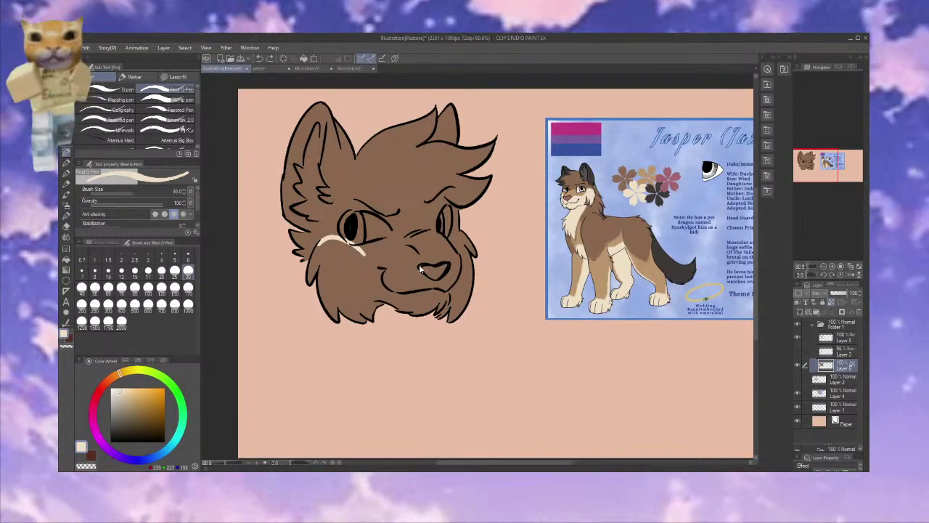
pyautogui.moveTo(363, 249); pyautogui.dragTo(400, 266)
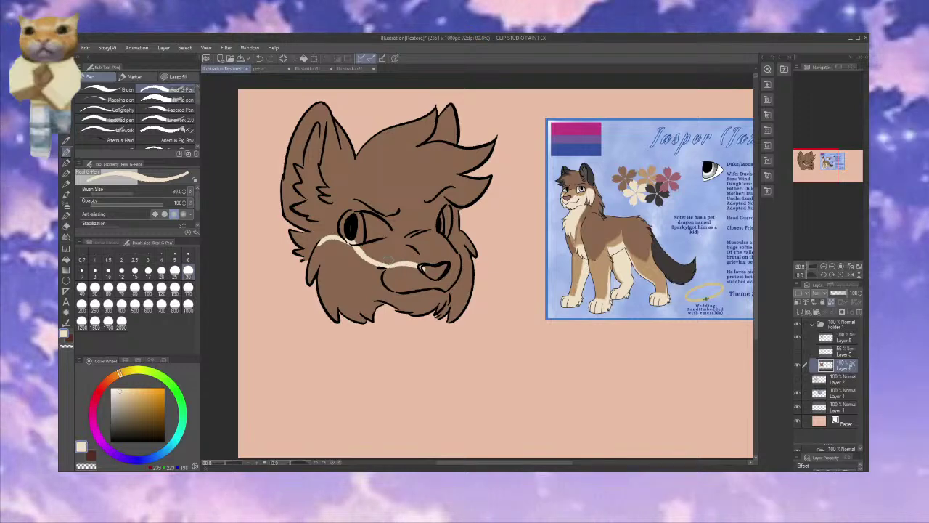
pyautogui.keyDown('alt'); pyautogui.click(388, 259); pyautogui.keyUp('alt')
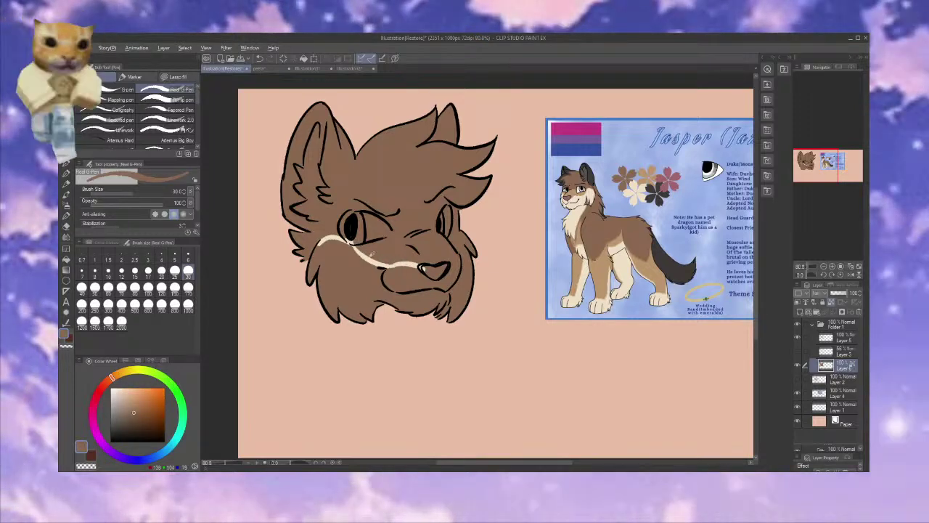
pyautogui.keyDown('alt'); pyautogui.click(352, 241); pyautogui.keyUp('alt')
pyautogui.moveTo(361, 256)
pyautogui.mouseDown()
pyautogui.moveTo(420, 269)
pyautogui.moveTo(392, 273)
pyautogui.moveTo(396, 289)
pyautogui.moveTo(465, 283)
pyautogui.mouseUp()
pyautogui.moveTo(427, 311)
pyautogui.mouseDown()
pyautogui.moveTo(407, 289)
pyautogui.moveTo(427, 284)
pyautogui.moveTo(403, 285)
pyautogui.moveTo(341, 322)
pyautogui.moveTo(363, 301)
pyautogui.moveTo(348, 294)
pyautogui.moveTo(323, 312)
pyautogui.moveTo(324, 249)
pyautogui.moveTo(315, 256)
pyautogui.moveTo(322, 244)
pyautogui.moveTo(316, 267)
pyautogui.moveTo(344, 248)
pyautogui.moveTo(328, 244)
pyautogui.moveTo(353, 250)
pyautogui.moveTo(348, 244)
pyautogui.moveTo(374, 277)
pyautogui.mouseUp()
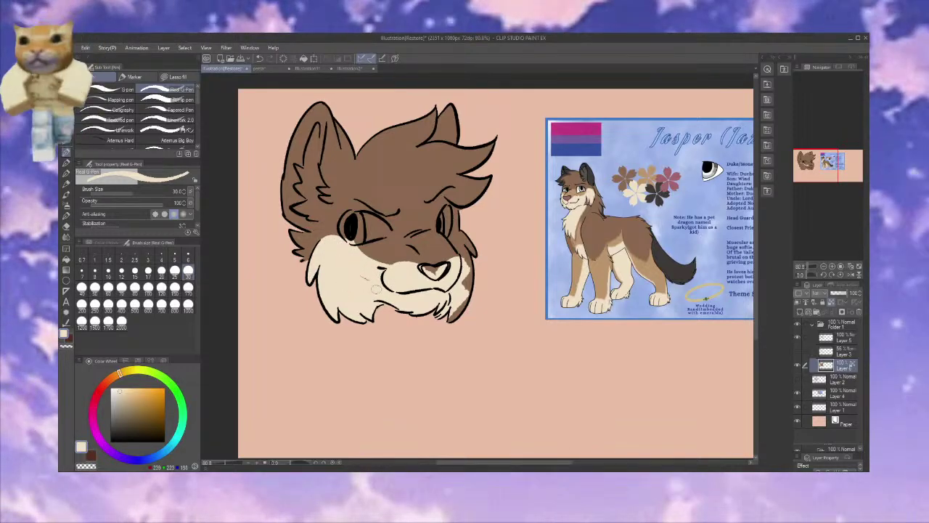
# Refine the cream marking's edge below the near eye with brown and paint the remaining far cheek fur cream
pyautogui.keyDown('alt'); pyautogui.click(400, 249); pyautogui.keyUp('alt')
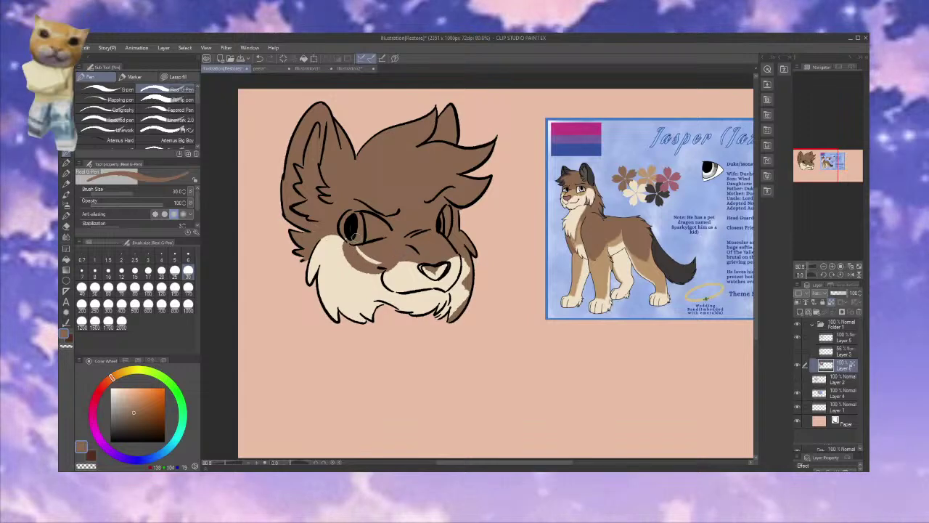
pyautogui.moveTo(358, 250); pyautogui.dragTo(389, 263)
pyautogui.keyDown('alt'); pyautogui.click(468, 258); pyautogui.keyUp('alt')
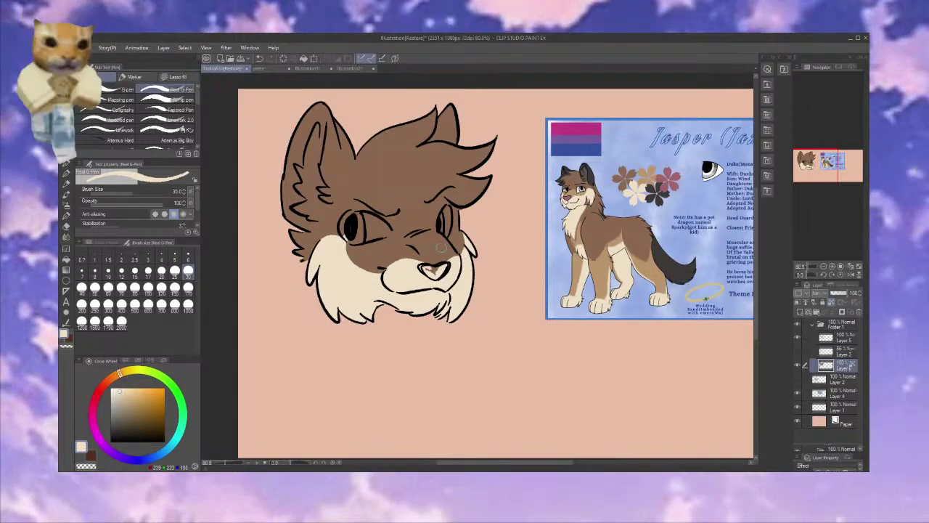
pyautogui.keyDown('alt'); pyautogui.click(433, 268); pyautogui.keyUp('alt')
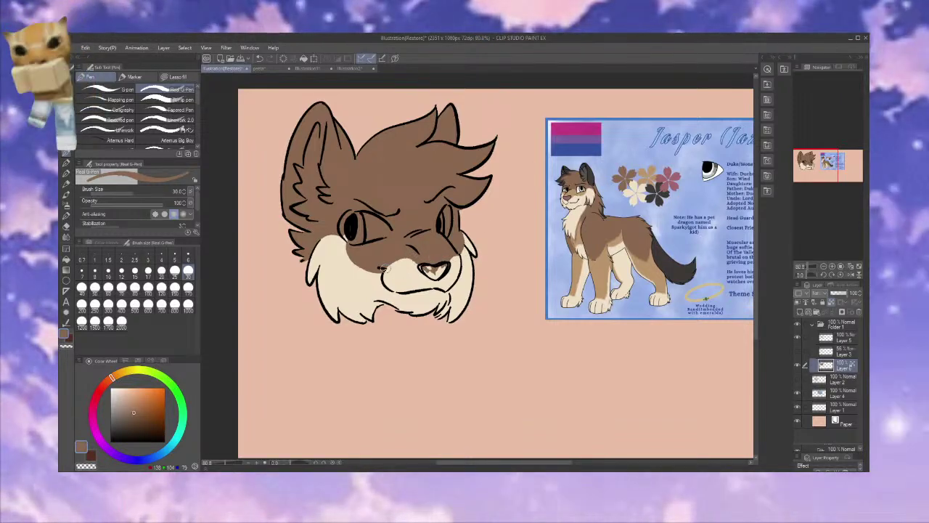
pyautogui.keyDown('alt'); pyautogui.click(385, 270); pyautogui.keyUp('alt')
# Paint a tan marking over the nose bridge and below both eyes, tidying its border with the cream muzzle
pyautogui.keyDown('alt'); pyautogui.click(407, 250); pyautogui.keyUp('alt')
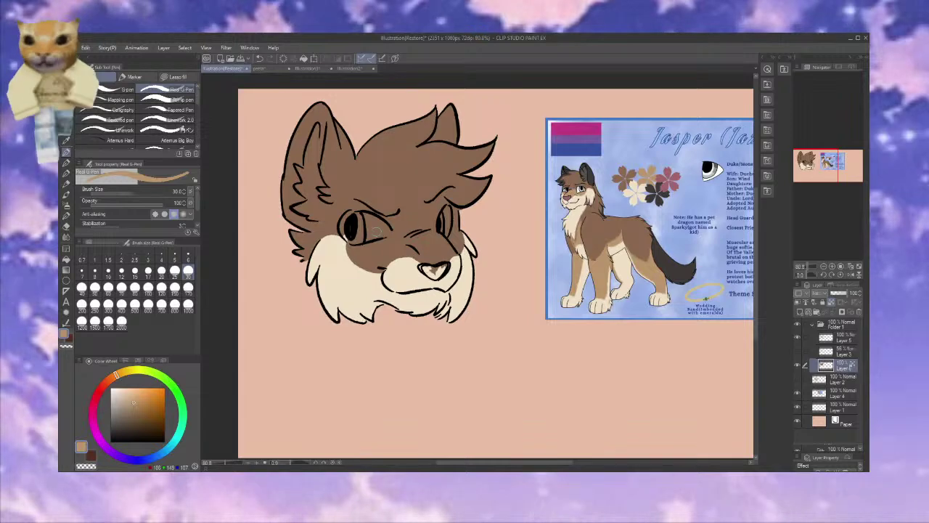
pyautogui.moveTo(394, 216); pyautogui.dragTo(446, 219)
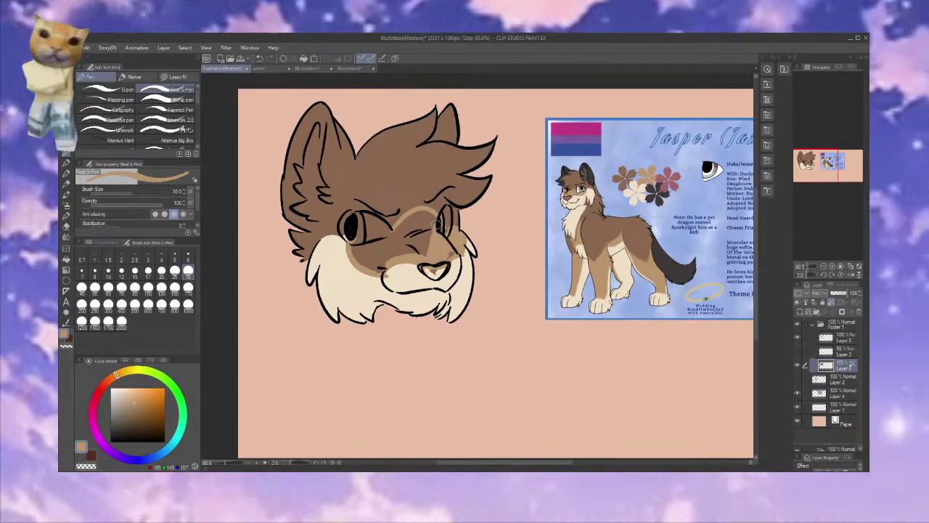
pyautogui.moveTo(411, 221); pyautogui.dragTo(407, 244)
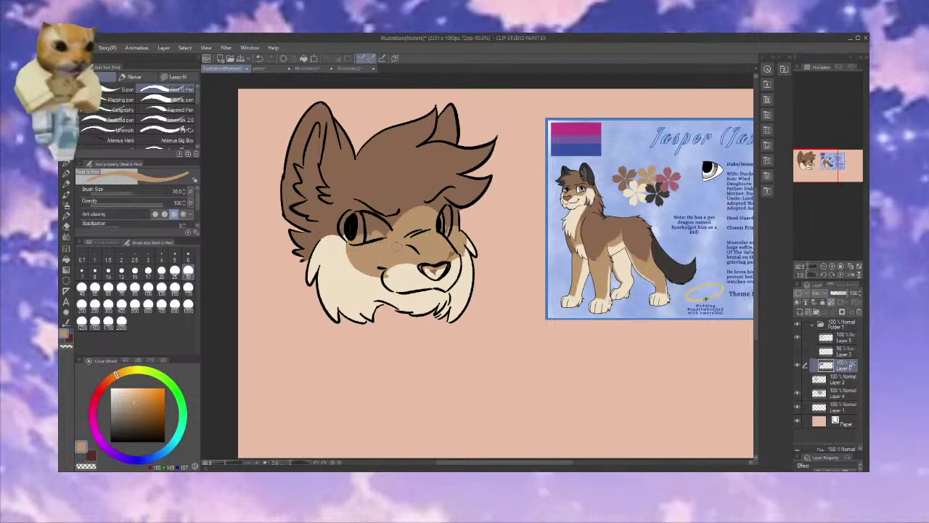
pyautogui.keyDown('alt'); pyautogui.click(389, 270); pyautogui.keyUp('alt')
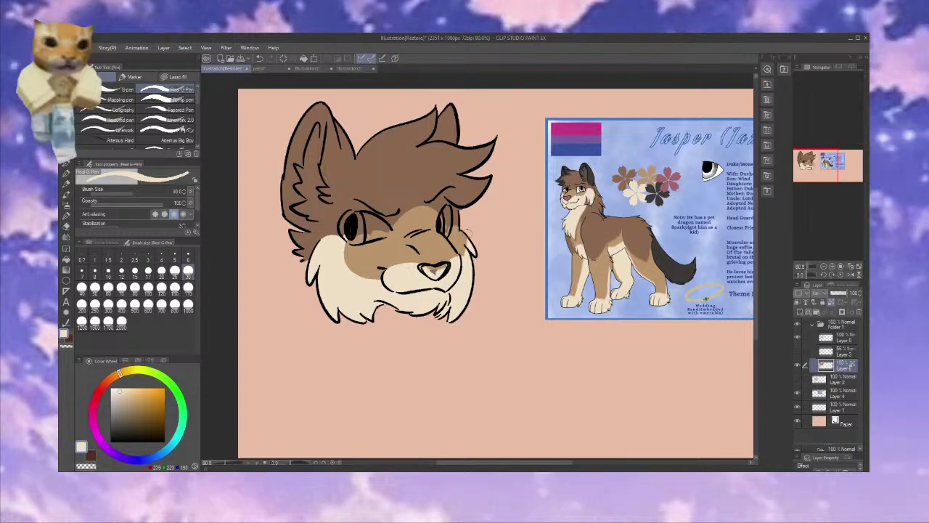
pyautogui.keyDown('alt'); pyautogui.click(442, 259); pyautogui.keyUp('alt')
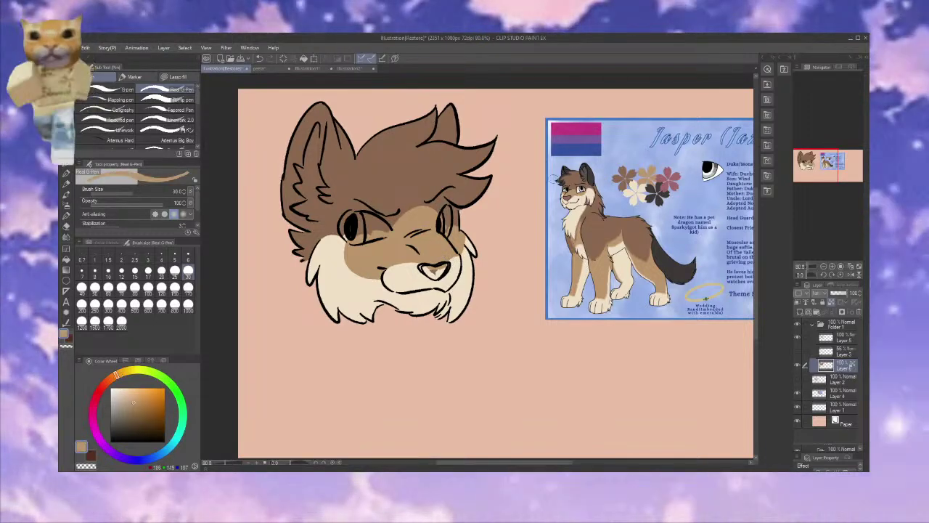
# Paint a dark grey band along the top edge of the hair up to the upper tuft, trimming its lower edge with brown
pyautogui.keyDown('alt'); pyautogui.click(349, 163); pyautogui.keyUp('alt')
pyautogui.moveTo(357, 156); pyautogui.dragTo(415, 133)
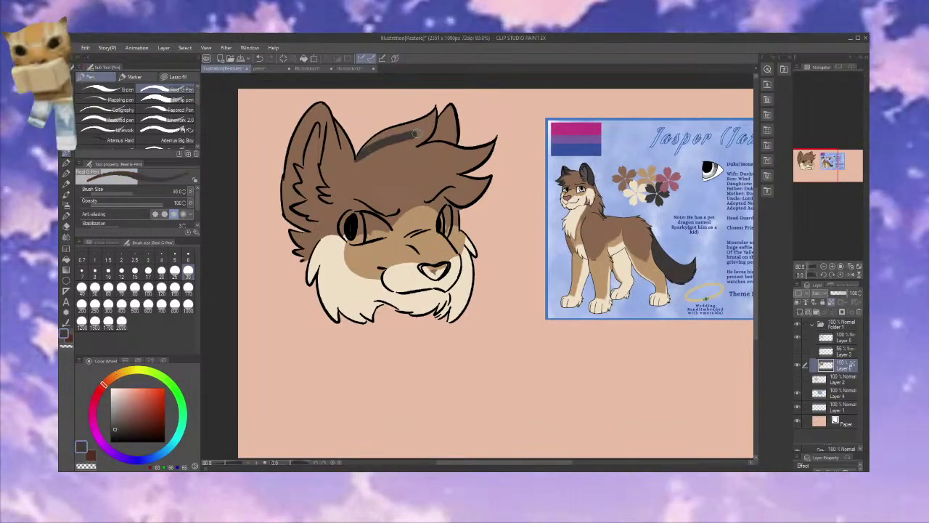
pyautogui.keyDown('alt'); pyautogui.click(445, 114); pyautogui.keyUp('alt')
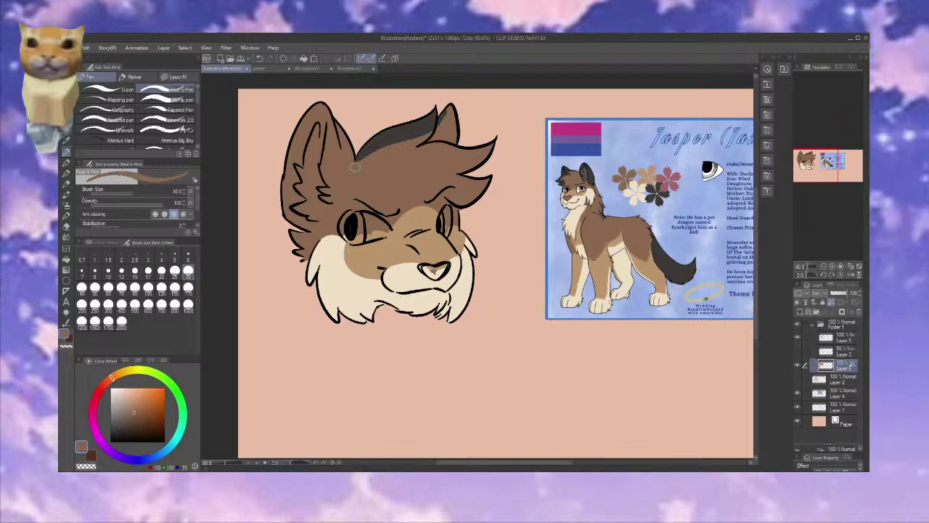
pyautogui.keyDown('alt'); pyautogui.click(436, 112); pyautogui.keyUp('alt')
pyautogui.moveTo(430, 127); pyautogui.dragTo(404, 149)
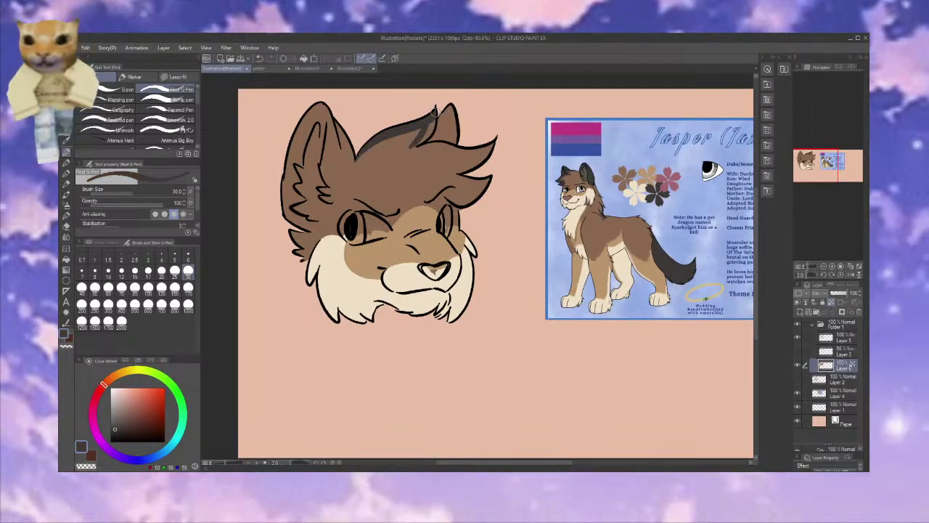
pyautogui.keyDown('alt'); pyautogui.click(417, 131); pyautogui.keyUp('alt')
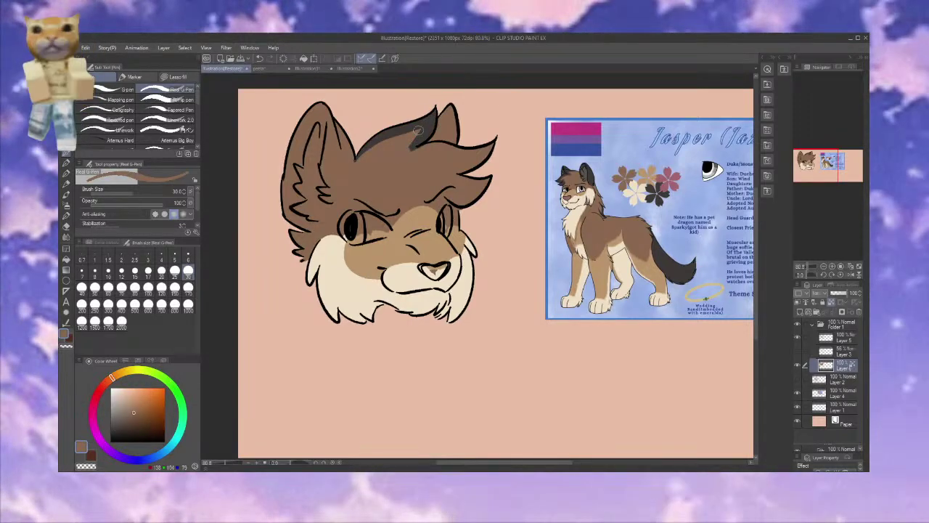
pyautogui.moveTo(421, 132); pyautogui.dragTo(401, 150)
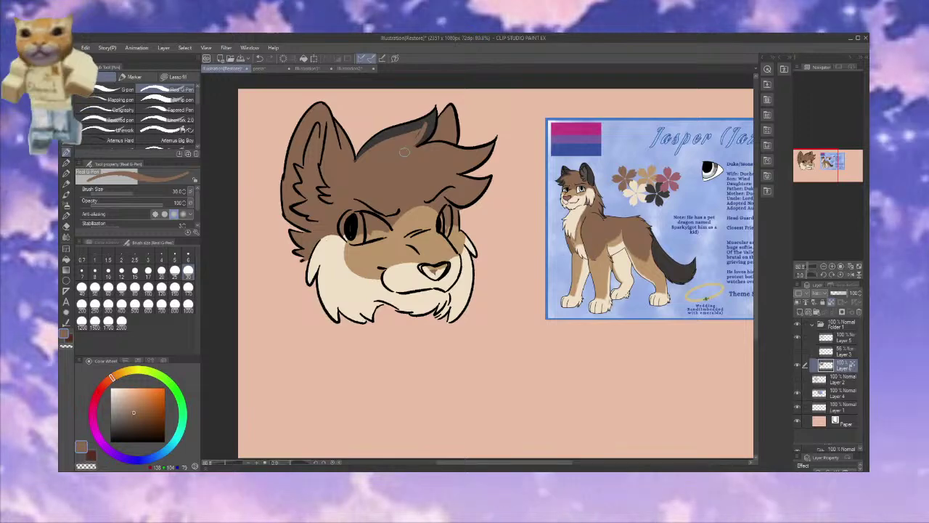
pyautogui.keyDown('alt'); pyautogui.click(369, 155); pyautogui.keyUp('alt')
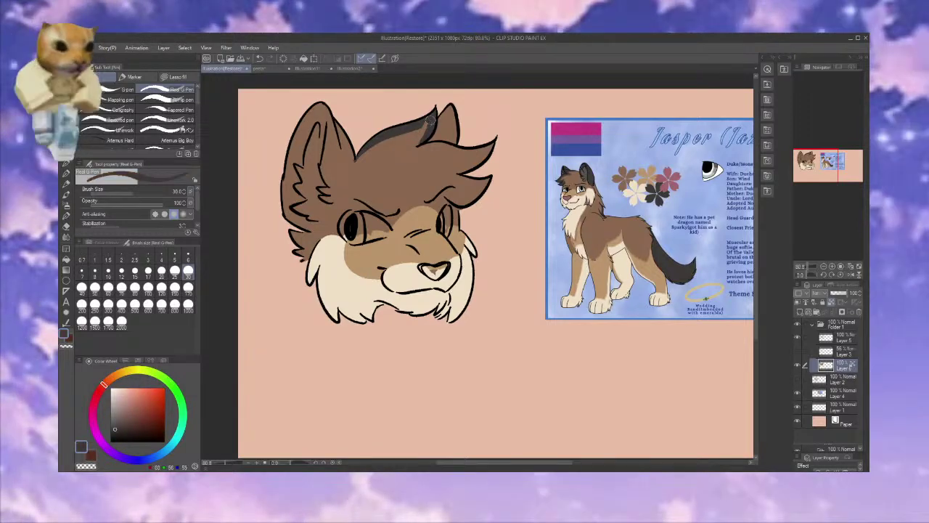
pyautogui.keyDown('alt'); pyautogui.click(350, 156); pyautogui.keyUp('alt')
# Colour the tips of the front hair tufts and the far ear dark grey, touching up the edges with brown
pyautogui.keyDown('alt'); pyautogui.click(436, 125); pyautogui.keyUp('alt')
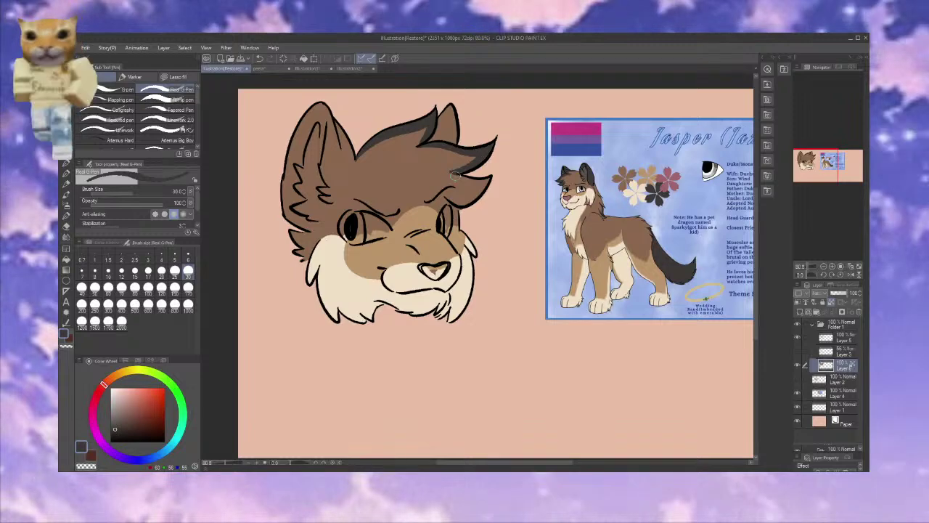
pyautogui.moveTo(454, 175); pyautogui.dragTo(458, 173)
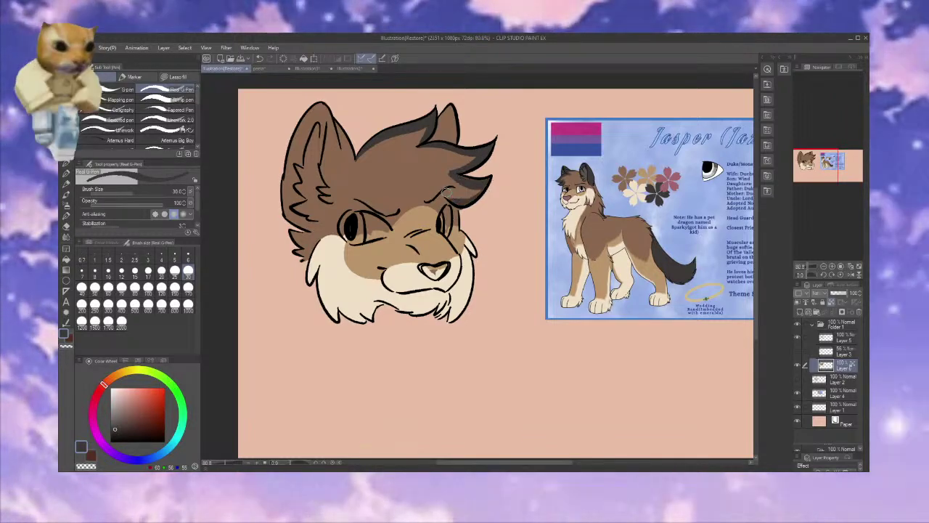
pyautogui.keyDown('alt'); pyautogui.click(469, 188); pyautogui.keyUp('alt')
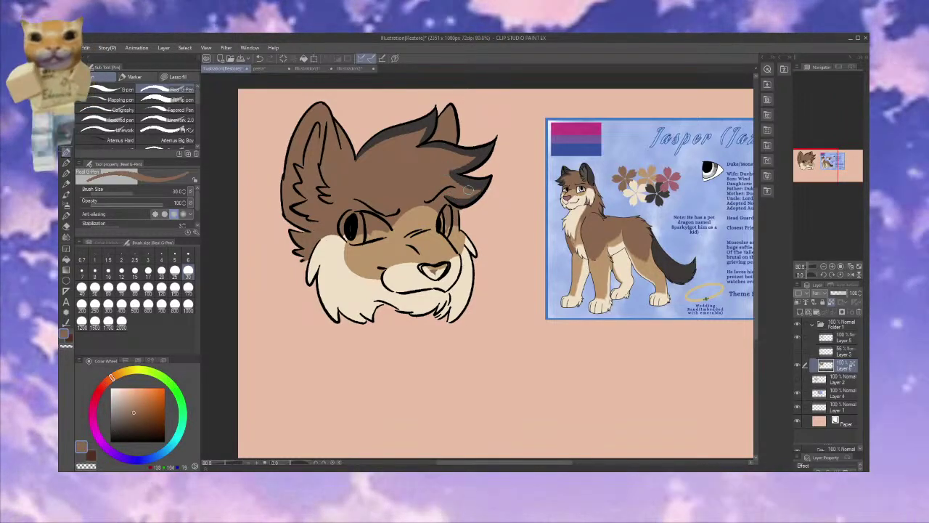
pyautogui.keyDown('alt'); pyautogui.click(431, 135); pyautogui.keyUp('alt')
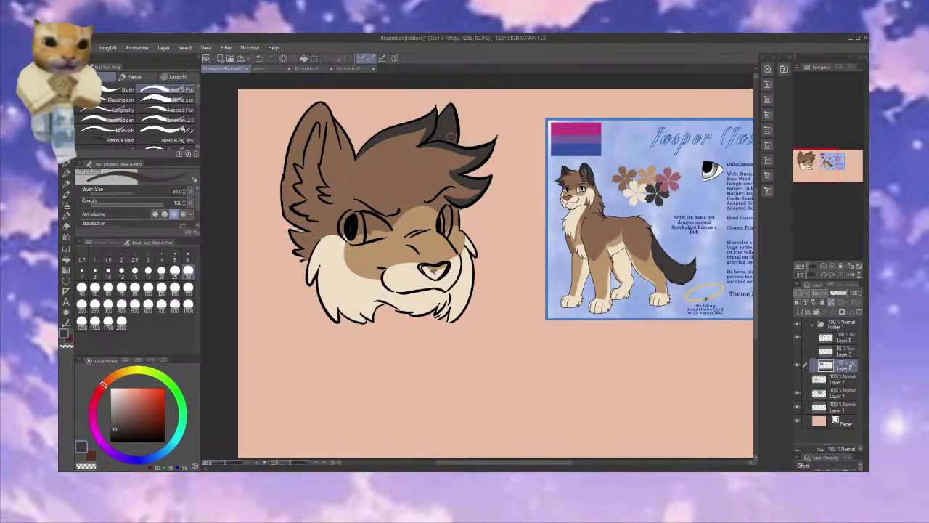
pyautogui.keyDown('alt'); pyautogui.click(430, 133); pyautogui.keyUp('alt')
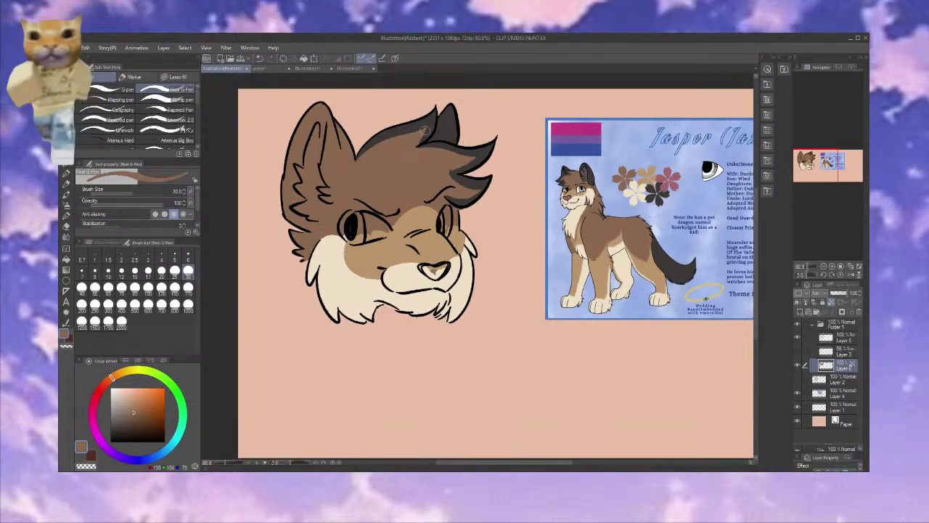
pyautogui.keyDown('alt'); pyautogui.click(429, 122); pyautogui.keyUp('alt')
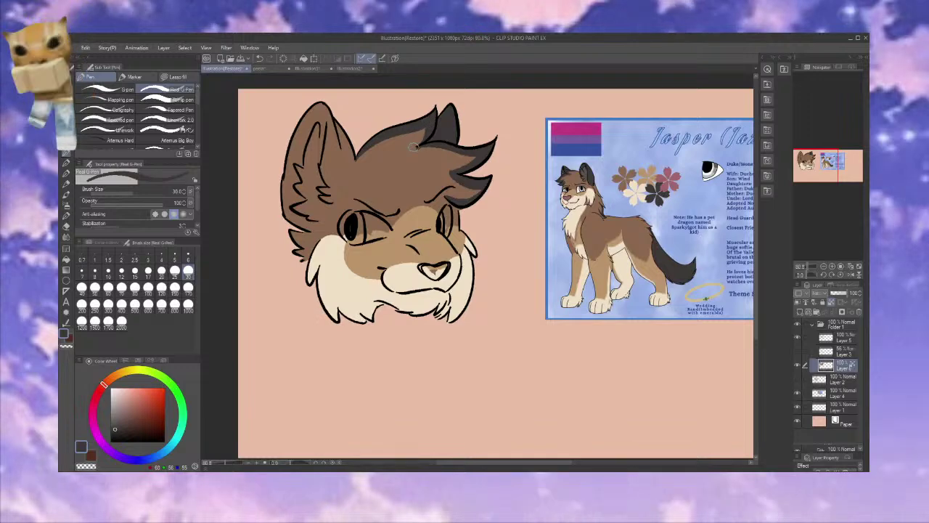
pyautogui.keyDown('alt'); pyautogui.click(412, 153); pyautogui.keyUp('alt')
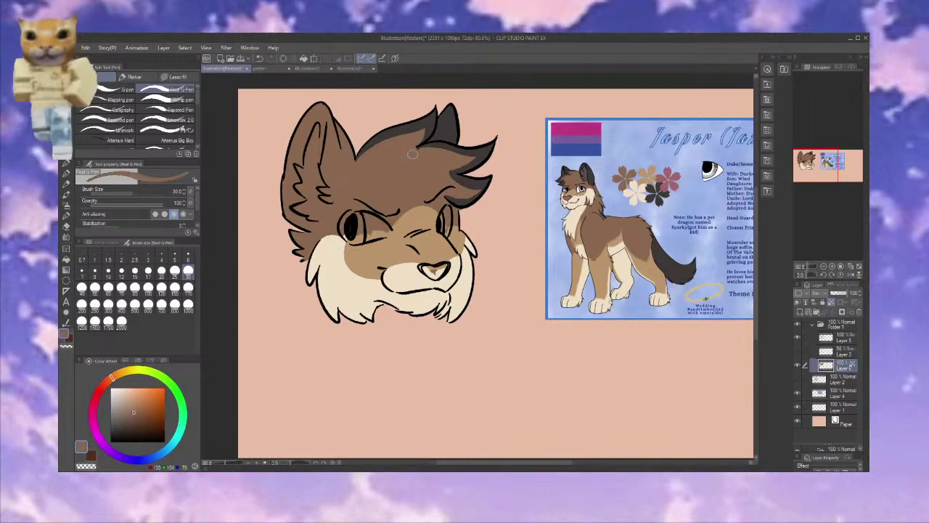
# Paint the whole near ear and the fur spikes below it dark grey
pyautogui.keyDown('alt'); pyautogui.click(431, 118); pyautogui.keyUp('alt')
pyautogui.moveTo(354, 159)
pyautogui.mouseDown()
pyautogui.moveTo(317, 234)
pyautogui.moveTo(354, 133)
pyautogui.moveTo(311, 149)
pyautogui.moveTo(328, 92)
pyautogui.moveTo(304, 207)
pyautogui.mouseUp()
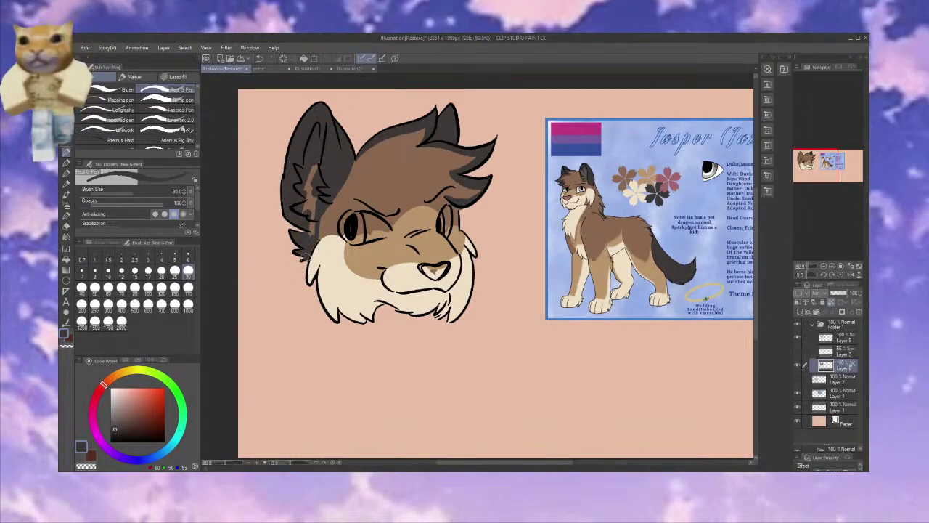
pyautogui.moveTo(312, 206); pyautogui.dragTo(310, 186)
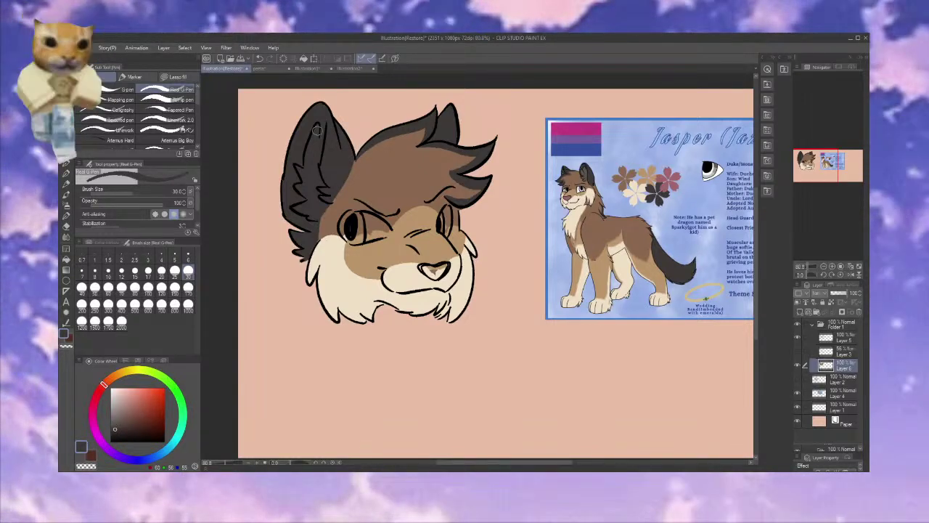
pyautogui.moveTo(300, 195); pyautogui.dragTo(307, 219)
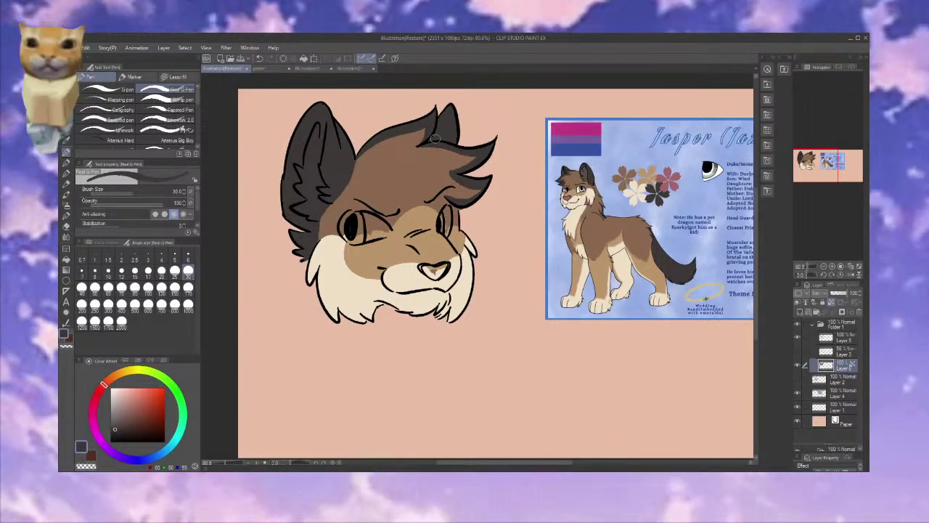
# Paint the inside of the near ear a lighter grey and tidy the surrounding fur with dark grey
pyautogui.keyDown('alt'); pyautogui.click(316, 131); pyautogui.keyUp('alt')
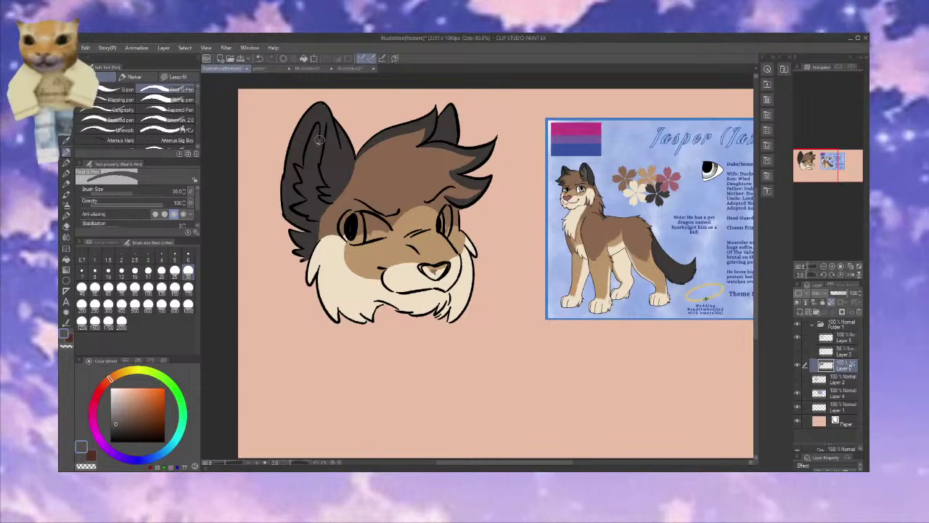
pyautogui.moveTo(318, 139); pyautogui.dragTo(311, 178)
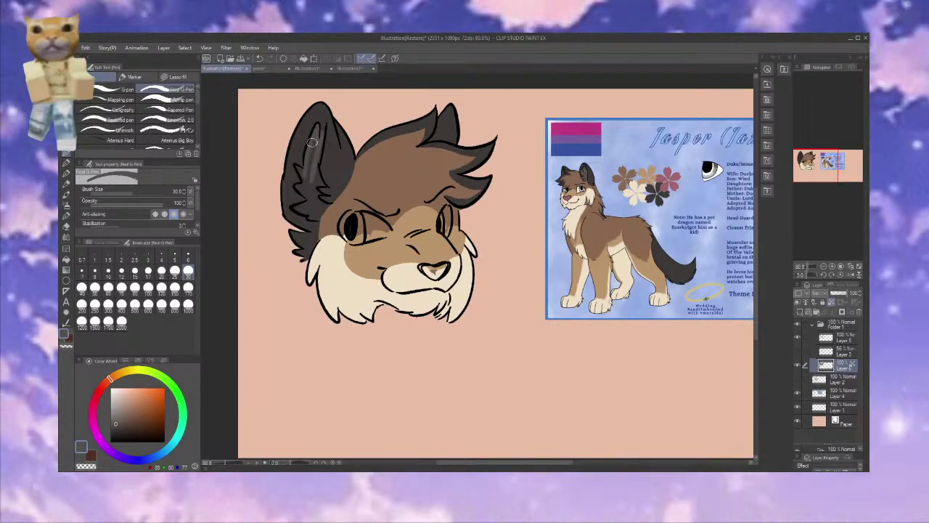
pyautogui.moveTo(305, 160)
pyautogui.mouseDown()
pyautogui.moveTo(314, 129)
pyautogui.moveTo(312, 191)
pyautogui.mouseUp()
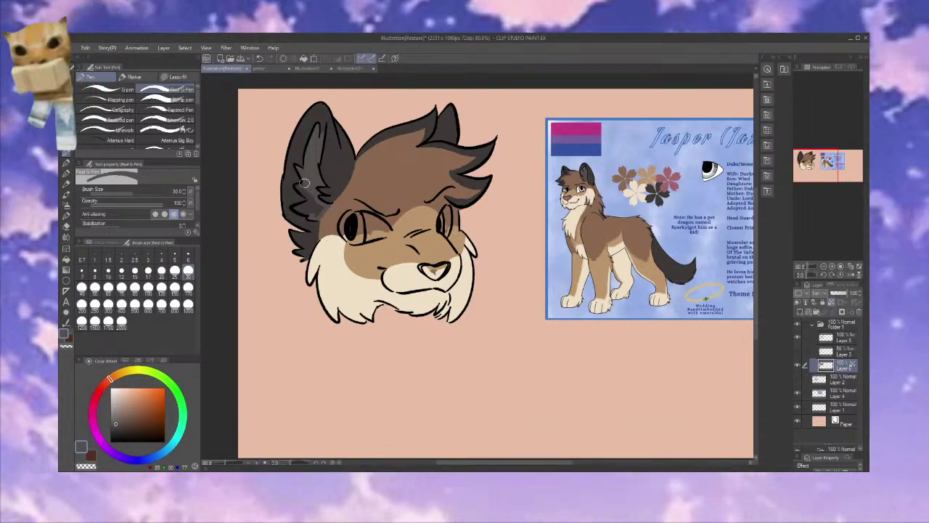
pyautogui.keyDown('alt'); pyautogui.click(313, 222); pyautogui.keyUp('alt')
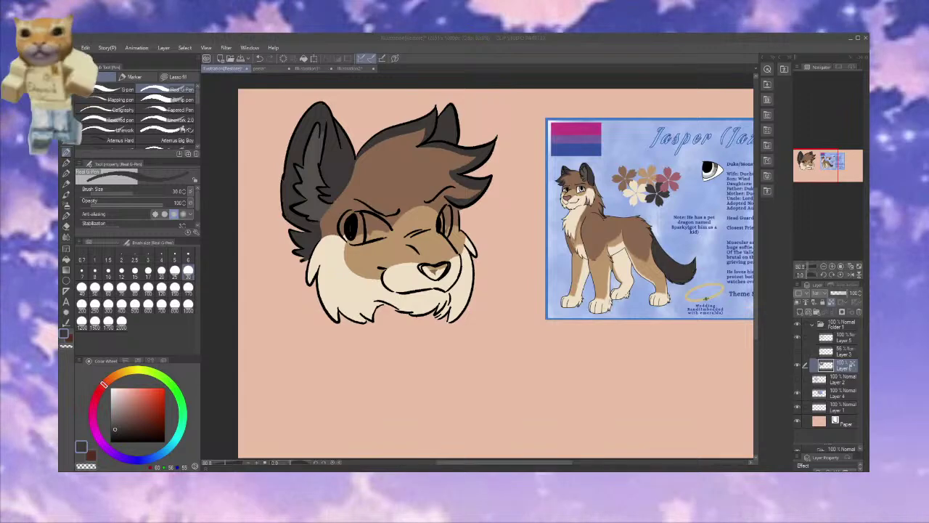
pyautogui.click(486, 463)
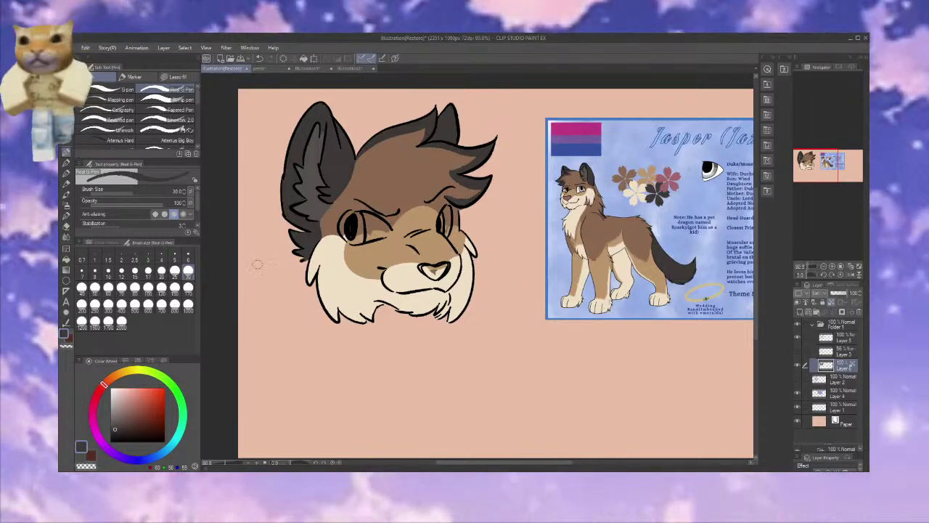
# Refine the dark grey band along the upper edge of the hair using a size 15 brush, alternating dark grey and brown
pyautogui.click(134, 272)
pyautogui.scroll(1, 464, 160)
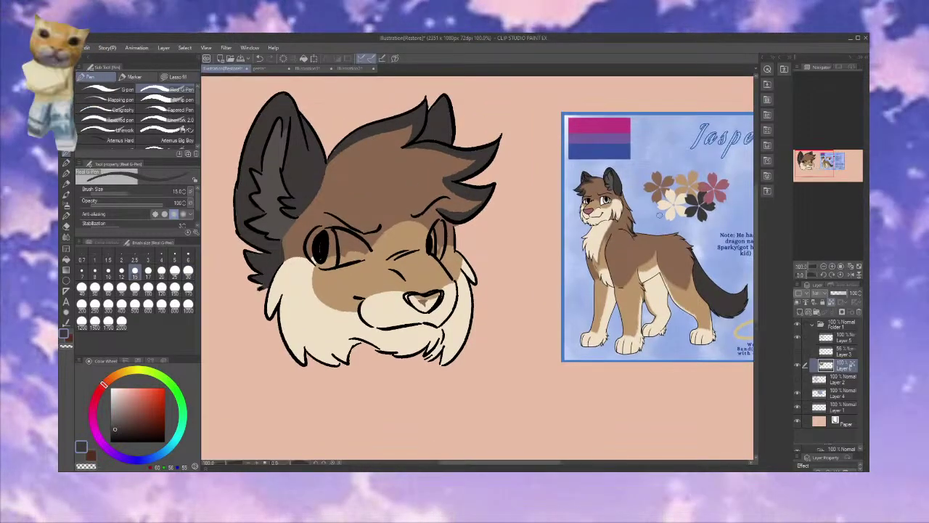
pyautogui.keyDown('alt'); pyautogui.click(420, 183); pyautogui.keyUp('alt')
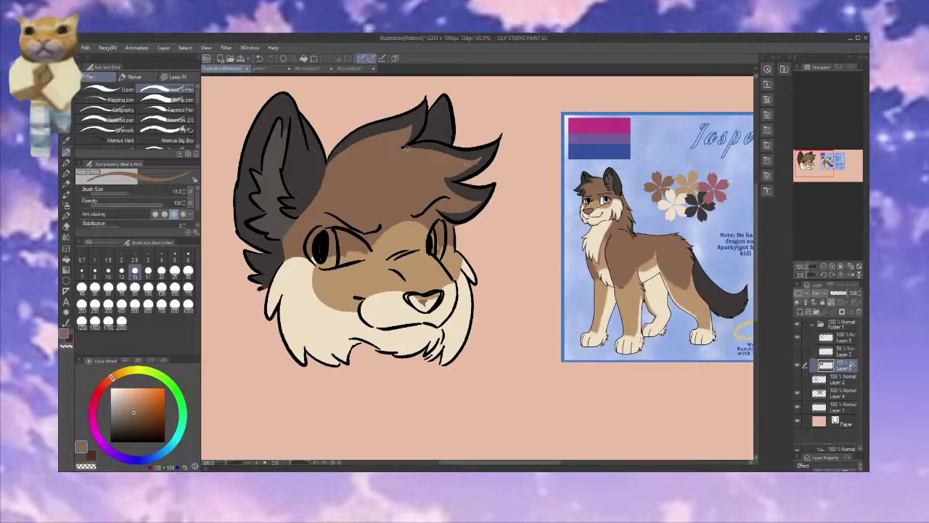
pyautogui.keyDown('alt'); pyautogui.click(456, 154); pyautogui.keyUp('alt')
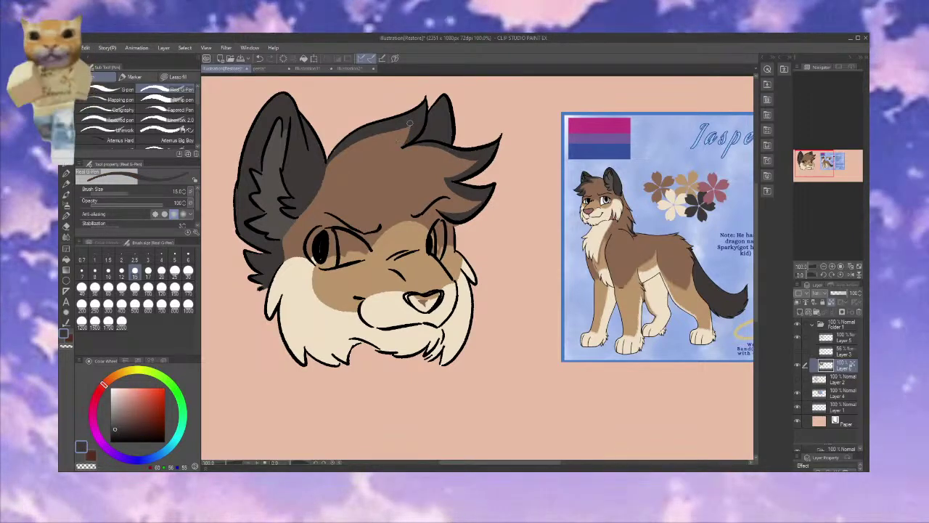
pyautogui.moveTo(411, 125); pyautogui.dragTo(325, 162)
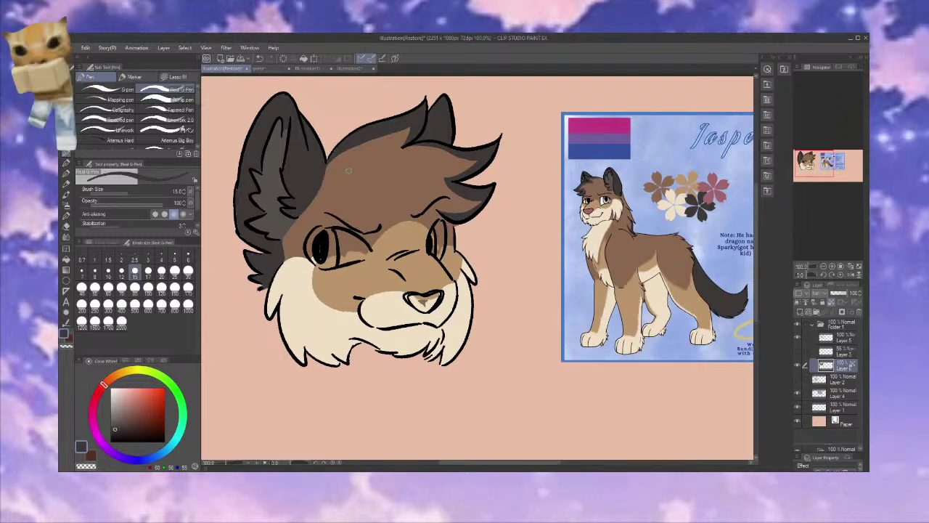
pyautogui.keyDown('alt'); pyautogui.click(349, 170); pyautogui.keyUp('alt')
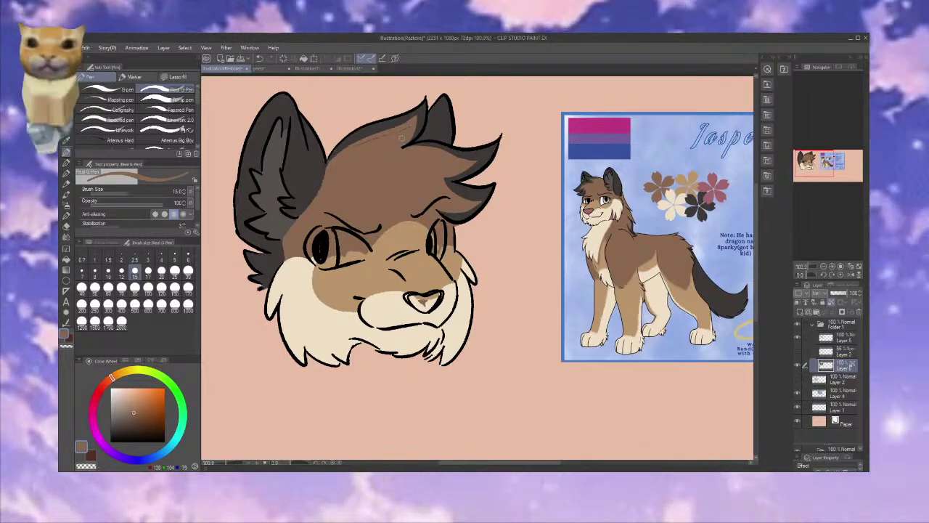
pyautogui.keyDown('alt'); pyautogui.click(414, 113); pyautogui.keyUp('alt')
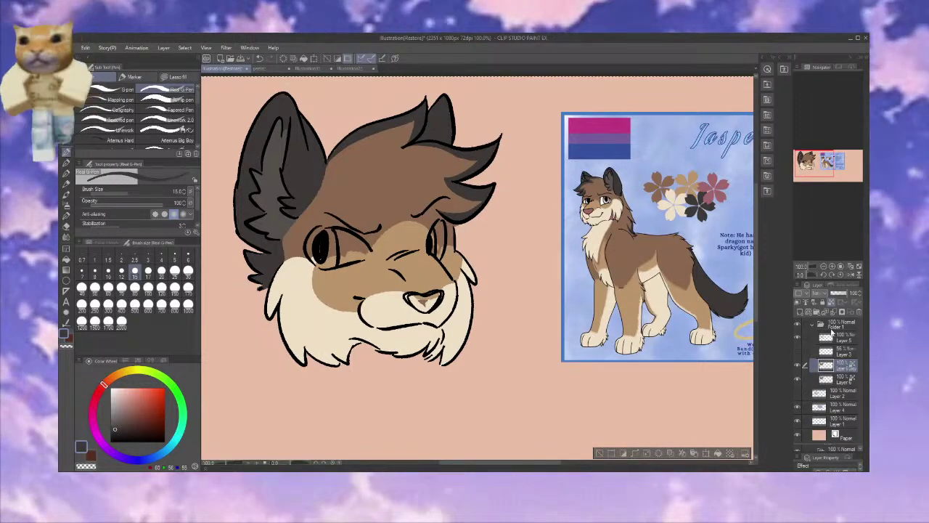
# Fill the nose with a muted pink on the colour layer
pyautogui.click(827, 338)
pyautogui.hotkey('ctrl', 'shift', 'n')
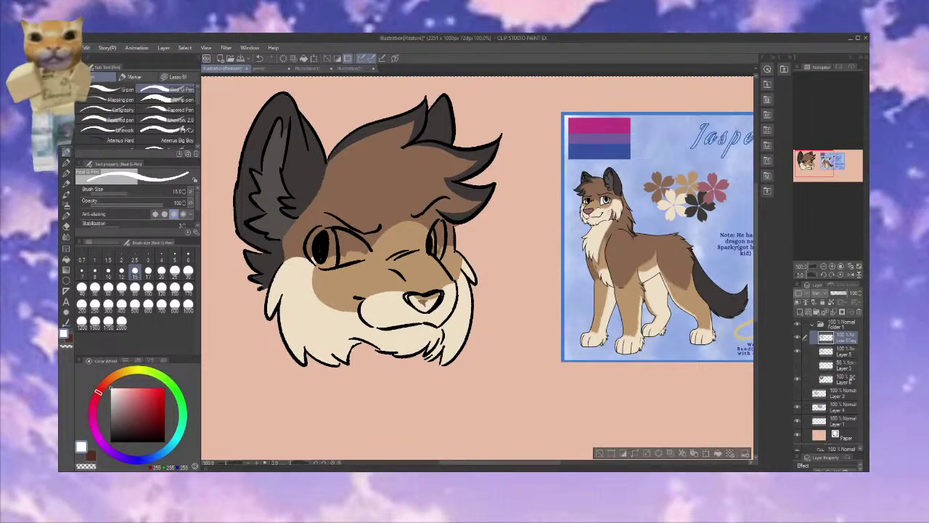
pyautogui.click(130, 407)
pyautogui.moveTo(405, 296); pyautogui.dragTo(423, 299)
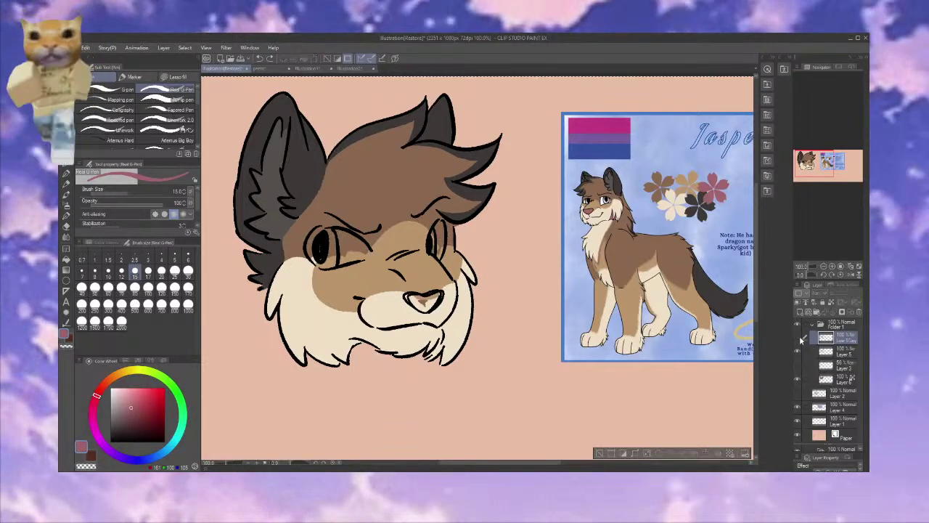
pyautogui.click(831, 365)
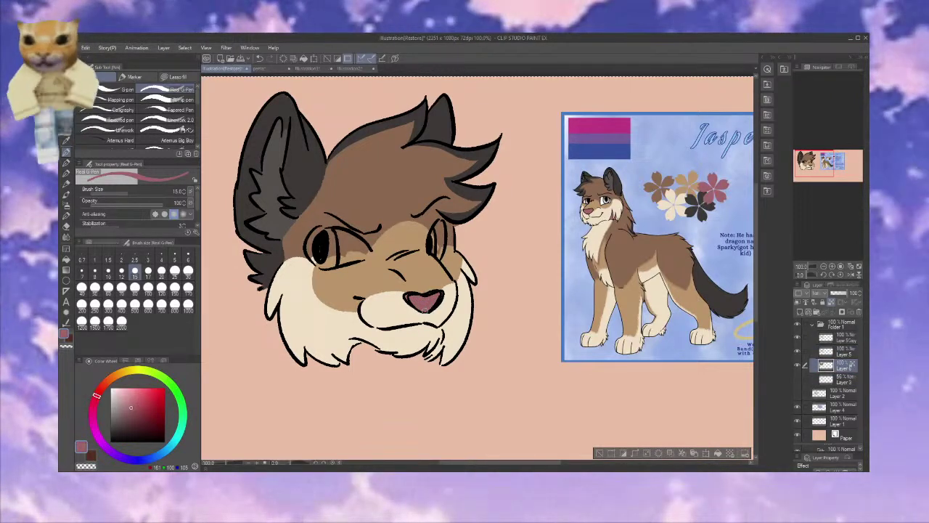
# Paint the whites of both eyes pure white
pyautogui.press('x')
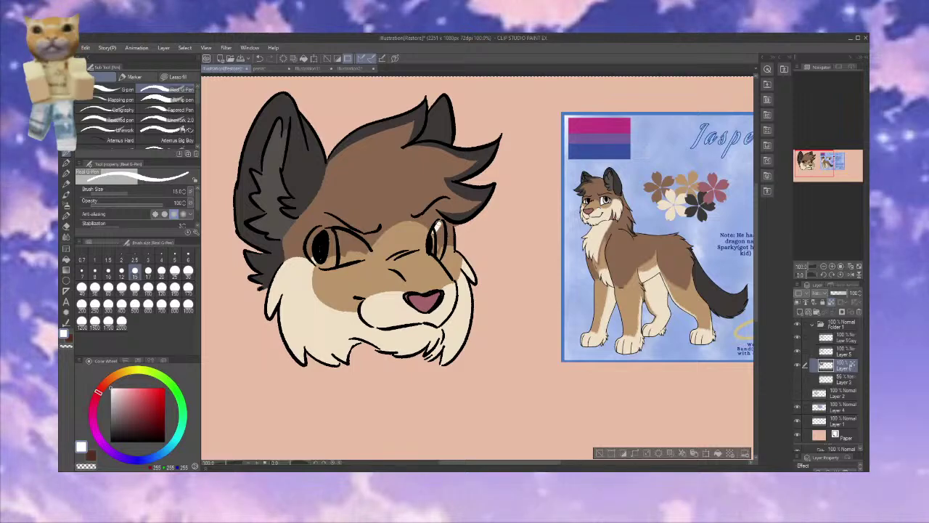
pyautogui.moveTo(439, 225); pyautogui.dragTo(441, 240)
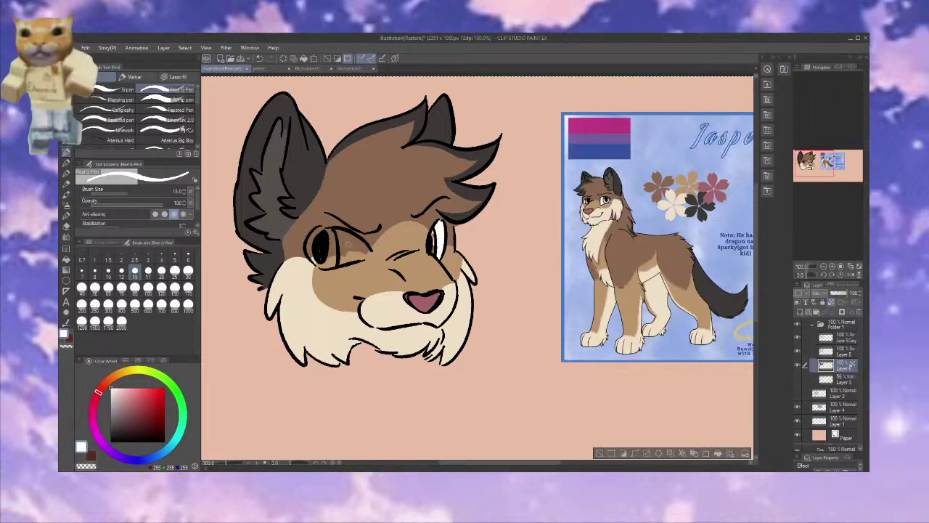
pyautogui.click(336, 231)
pyautogui.moveTo(338, 233)
pyautogui.mouseDown()
pyautogui.moveTo(362, 250)
pyautogui.moveTo(359, 240)
pyautogui.moveTo(364, 256)
pyautogui.moveTo(333, 260)
pyautogui.mouseUp()
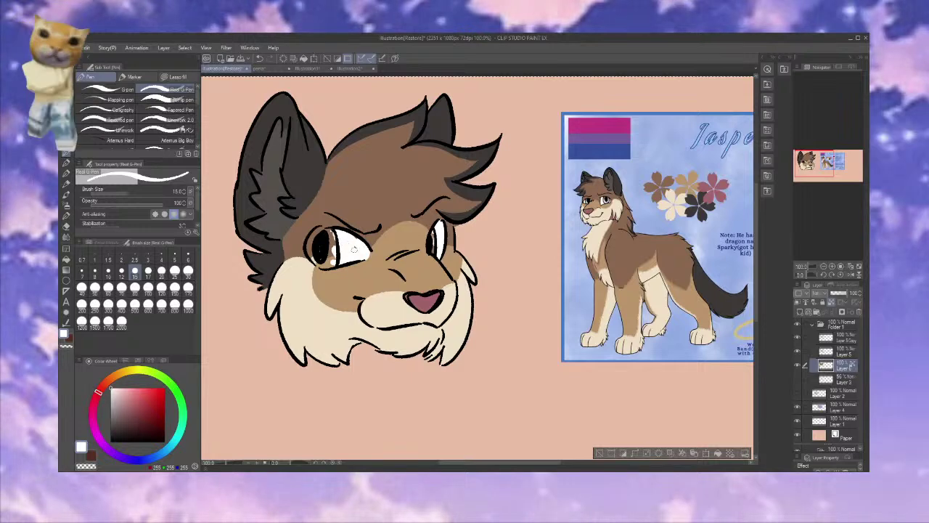
# Paint the irises of both eyes medium grey around the black pupils
pyautogui.hotkey('ctrl', '+')
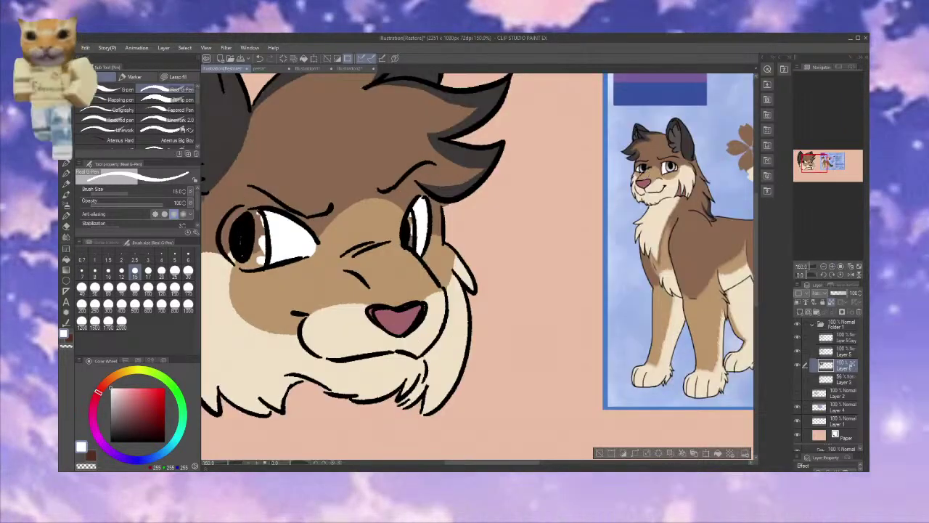
pyautogui.click(111, 412)
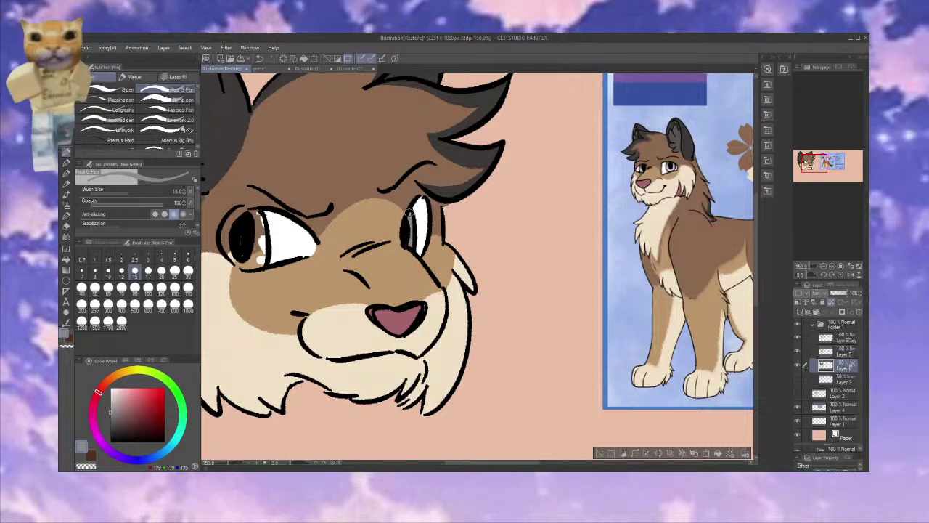
pyautogui.moveTo(260, 259); pyautogui.dragTo(236, 258)
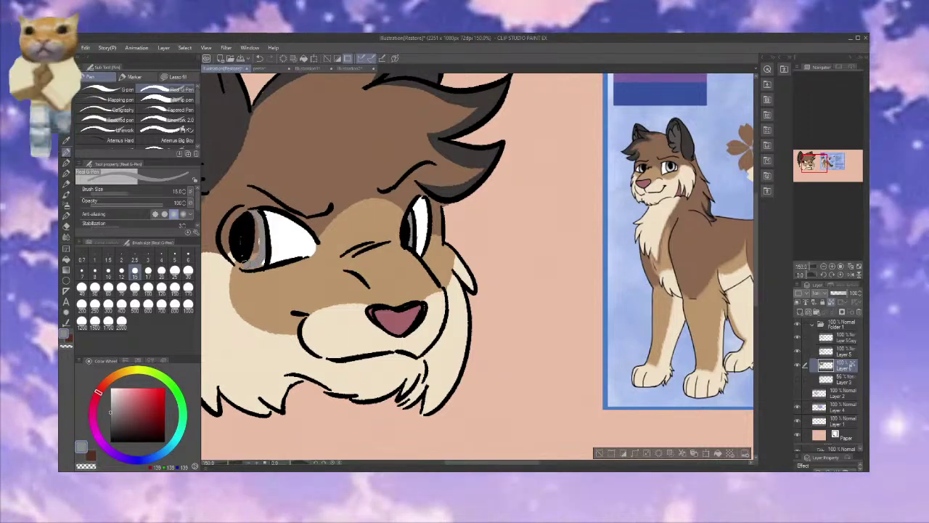
pyautogui.keyDown('alt'); pyautogui.click(256, 223); pyautogui.keyUp('alt')
pyautogui.moveTo(240, 221); pyautogui.dragTo(231, 252)
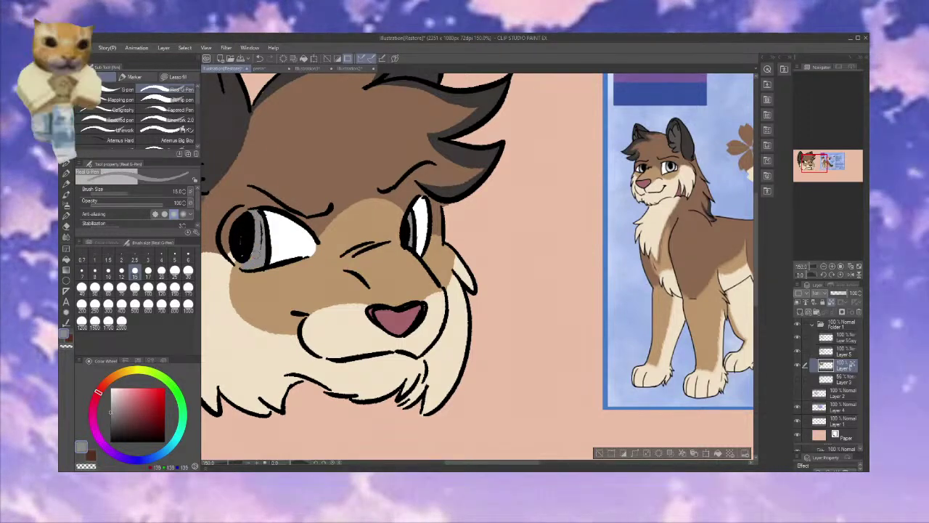
pyautogui.moveTo(252, 210); pyautogui.dragTo(229, 218)
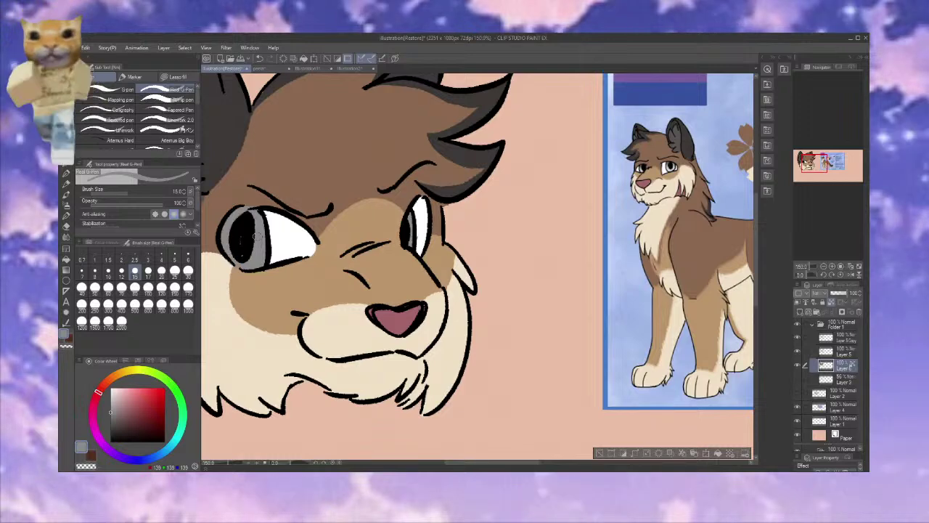
pyautogui.keyDown('alt'); pyautogui.click(226, 262); pyautogui.keyUp('alt')
pyautogui.keyDown('alt'); pyautogui.click(249, 213); pyautogui.keyUp('alt')
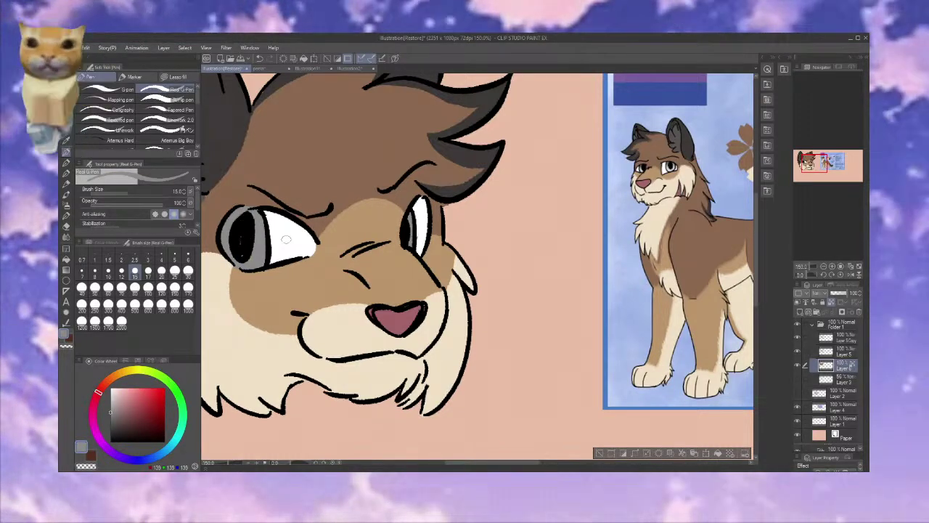
# Move the circle guideline layer out of the folder and hide it, and merge the line art layers into the colour layer
pyautogui.click(821, 268)
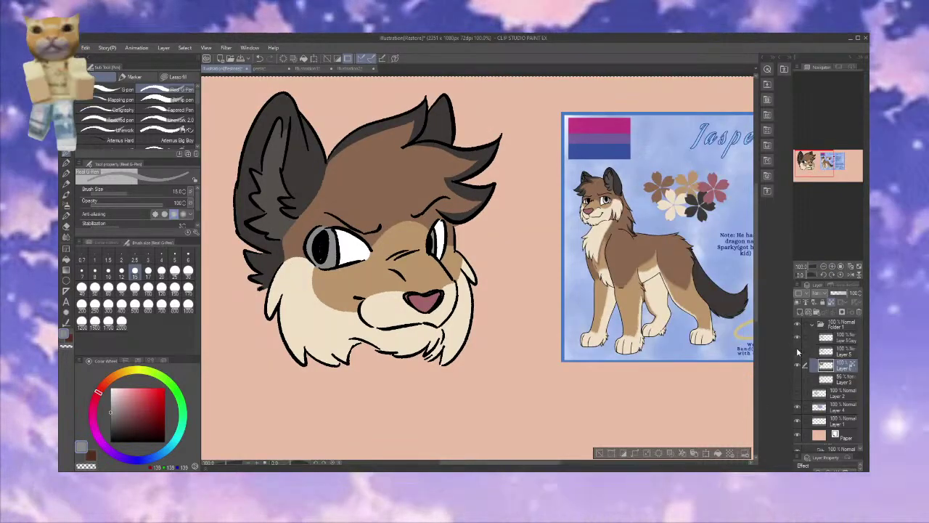
pyautogui.click(824, 368)
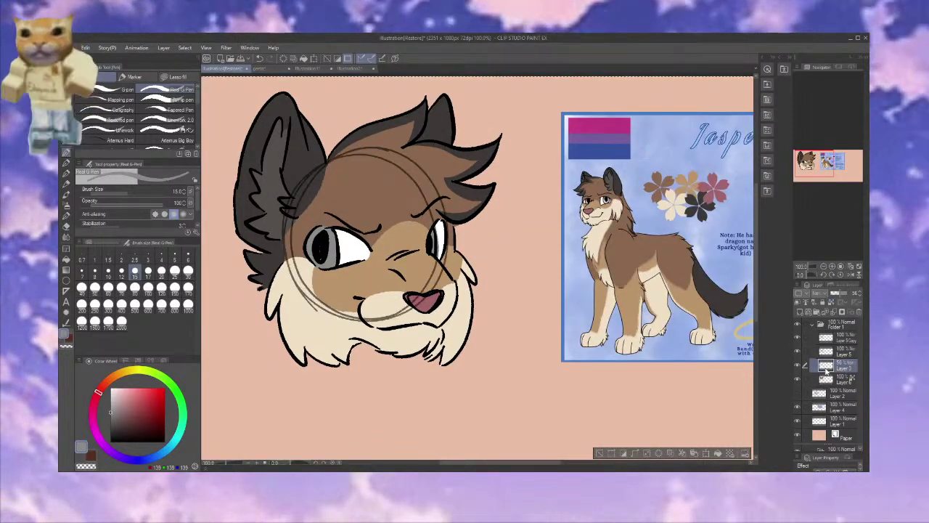
pyautogui.moveTo(851, 378); pyautogui.dragTo(802, 384)
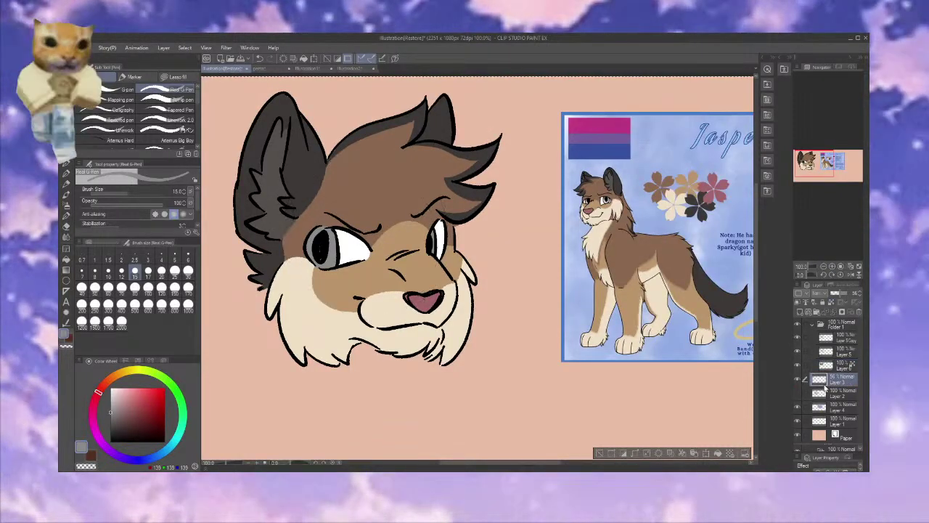
pyautogui.click(801, 338)
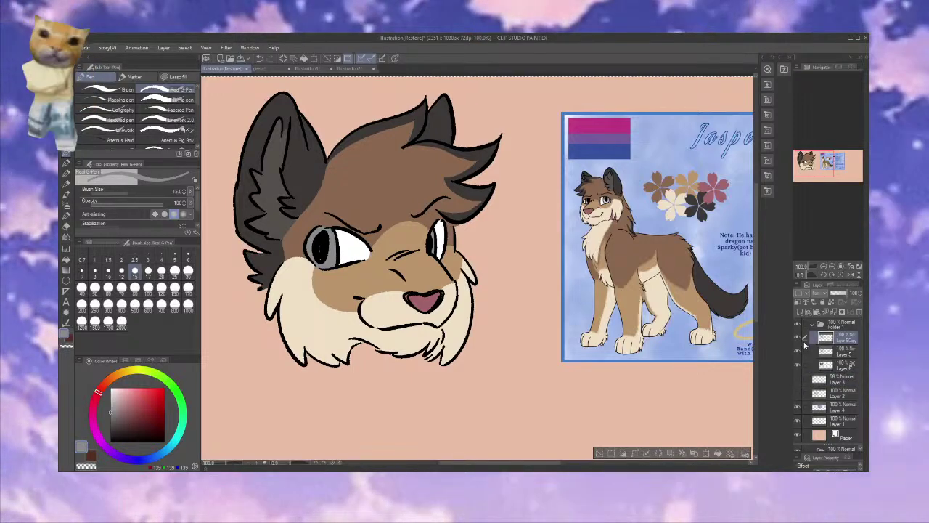
pyautogui.hotkey('ctrl', 'e')
pyautogui.keyDown('alt'); pyautogui.click(319, 254); pyautogui.keyUp('alt')
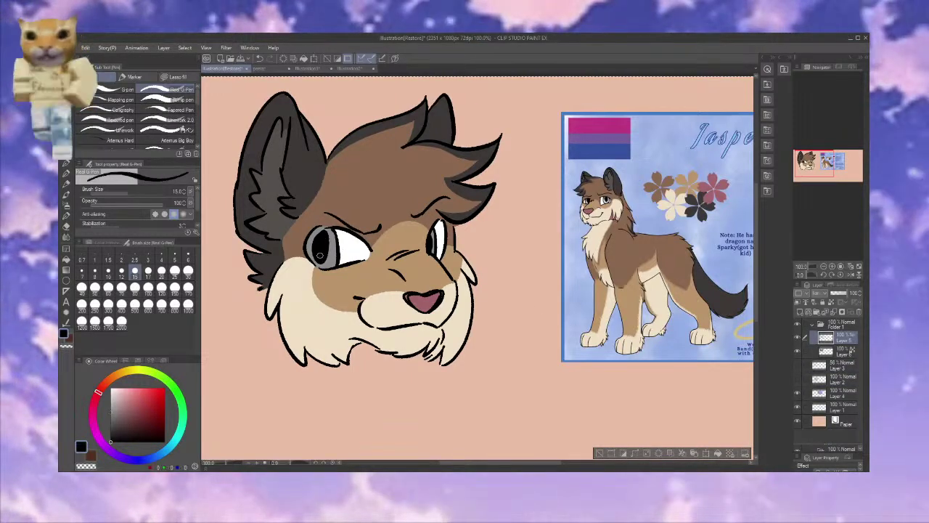
pyautogui.click(834, 313)
# Paint over the nose's black outline with muted pink and reshape its edges with the cream muzzle colour
pyautogui.keyDown('alt'); pyautogui.click(409, 297); pyautogui.keyUp('alt')
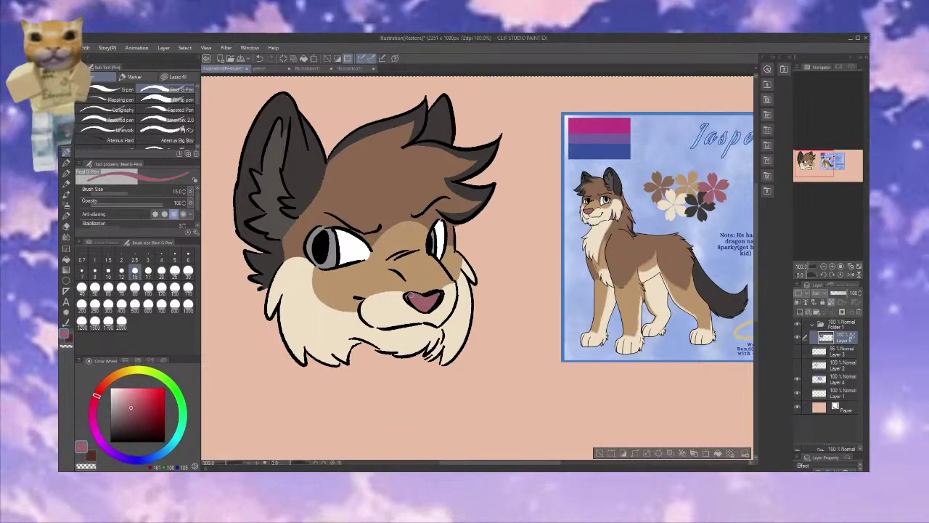
pyautogui.moveTo(421, 298); pyautogui.dragTo(428, 309)
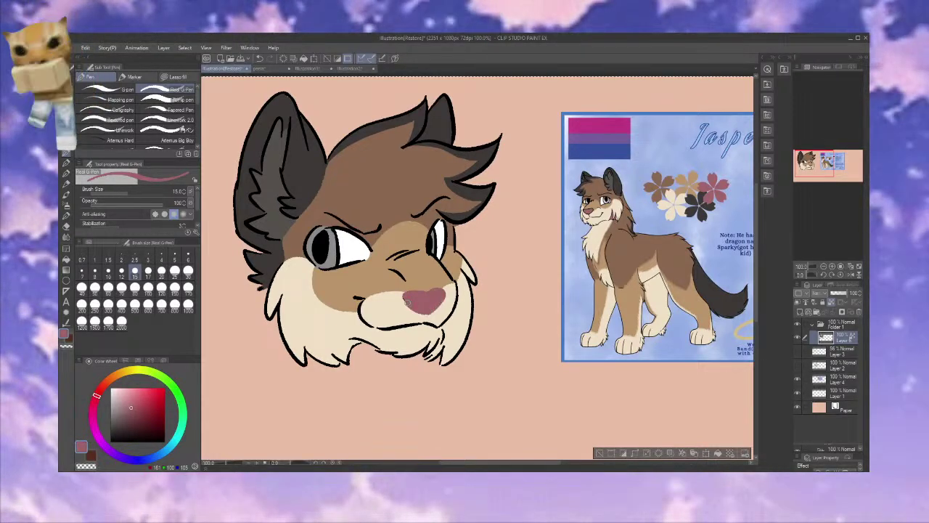
pyautogui.keyDown('alt'); pyautogui.click(414, 310); pyautogui.keyUp('alt')
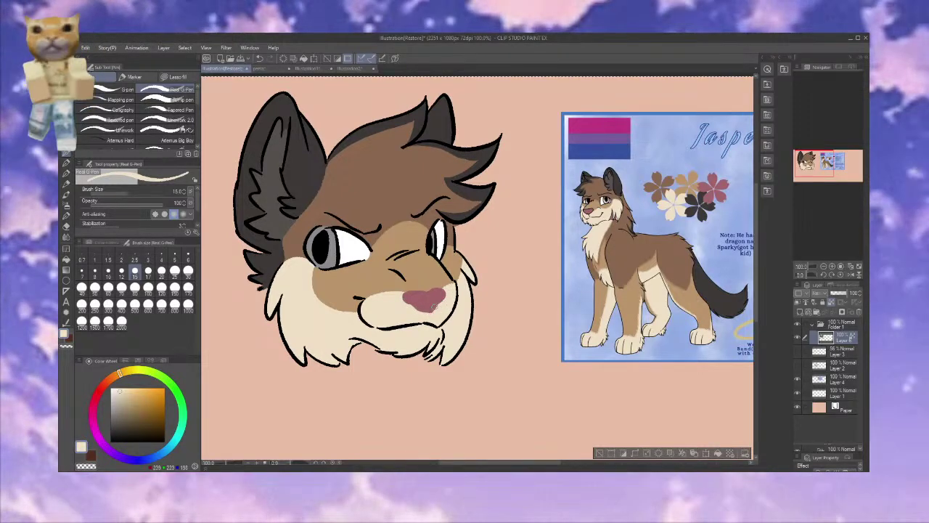
pyautogui.keyDown('alt'); pyautogui.click(434, 292); pyautogui.keyUp('alt')
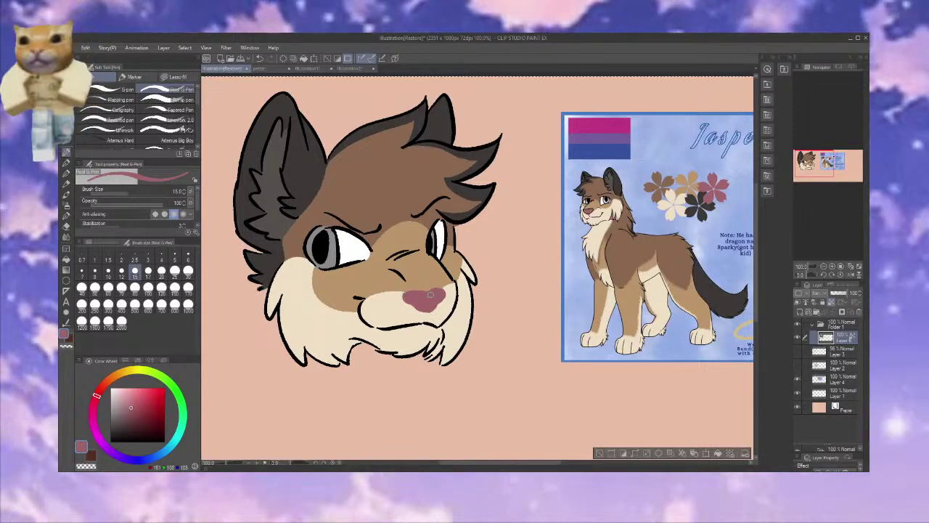
# Redraw the nose outline and nostril in black, correcting the inside with pink and the outer edge with cream
pyautogui.keyDown('alt'); pyautogui.click(427, 324); pyautogui.keyUp('alt')
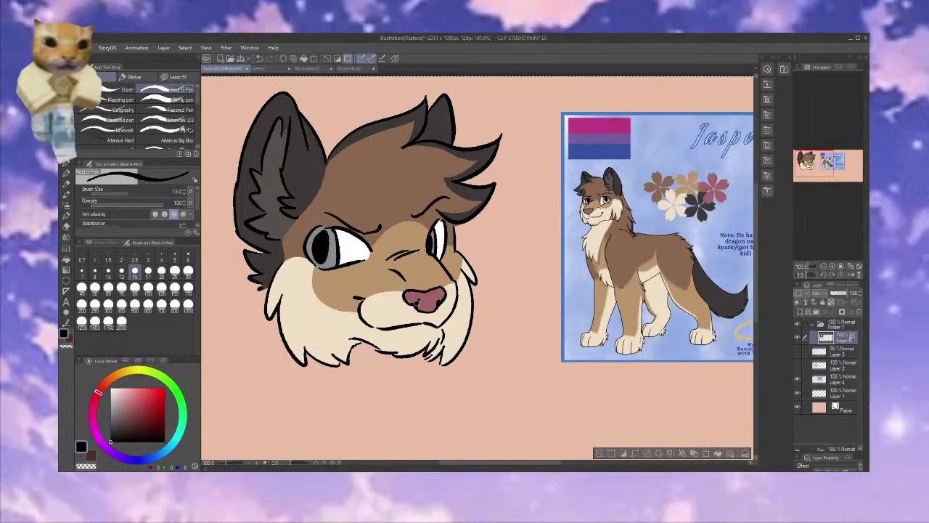
pyautogui.keyDown('alt'); pyautogui.click(411, 297); pyautogui.keyUp('alt')
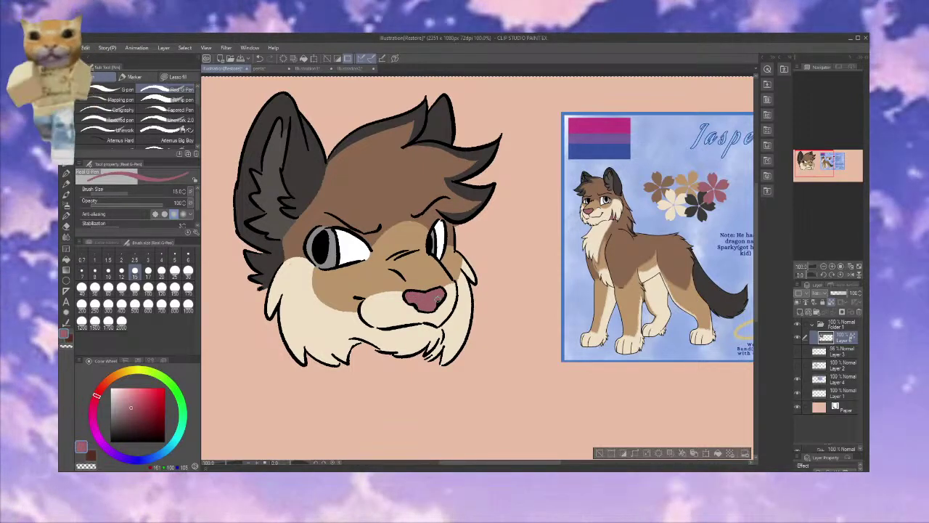
pyautogui.keyDown('alt'); pyautogui.click(440, 294); pyautogui.keyUp('alt')
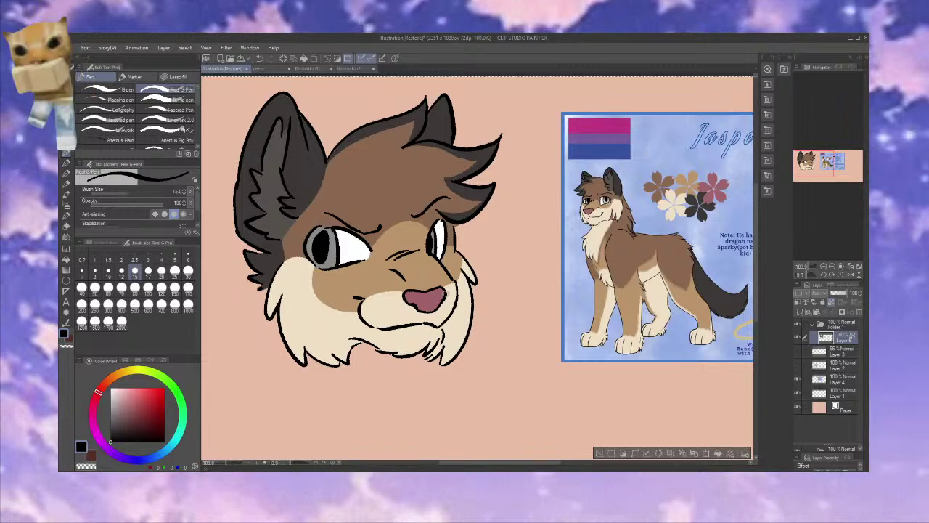
pyautogui.keyDown('alt'); pyautogui.click(448, 289); pyautogui.keyUp('alt')
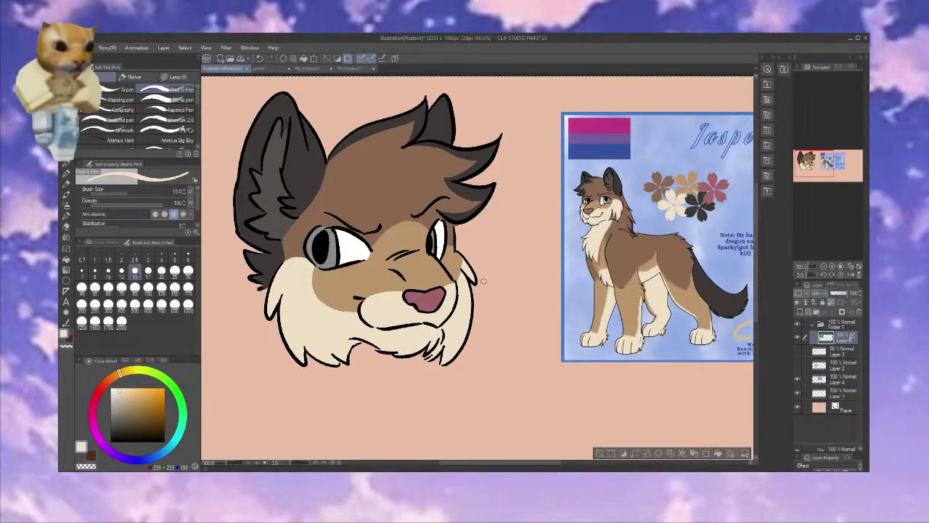
# Clean up the nose with pink and black touches, and shade its lower part with a darker pink
pyautogui.keyDown('alt'); pyautogui.click(440, 301); pyautogui.keyUp('alt')
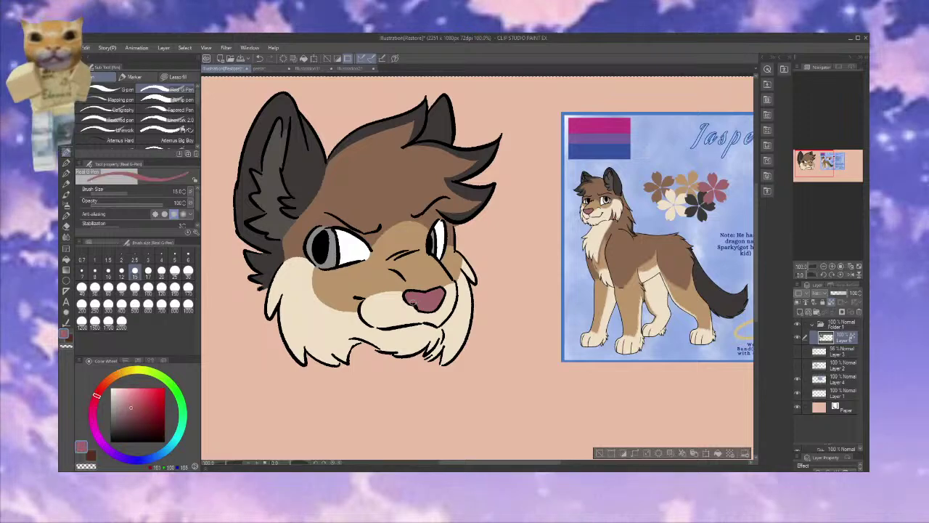
pyautogui.press('x')
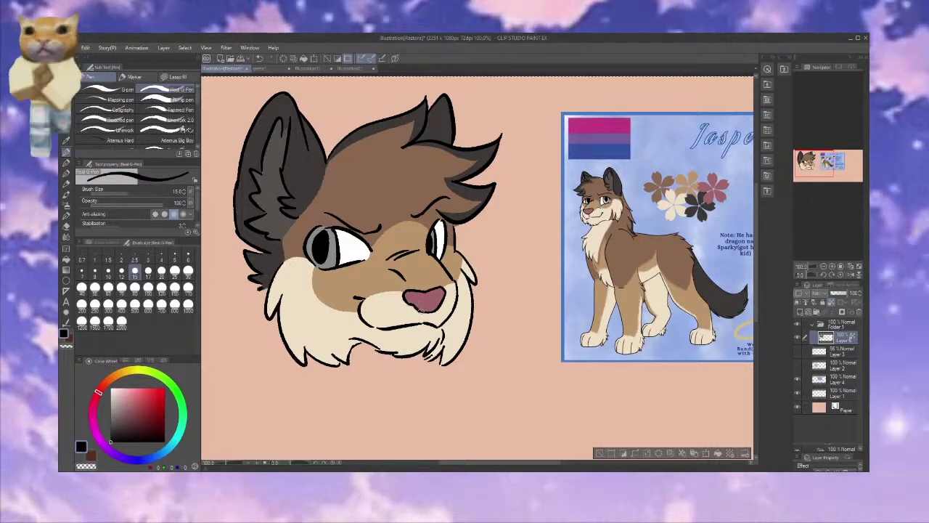
pyautogui.press('x')
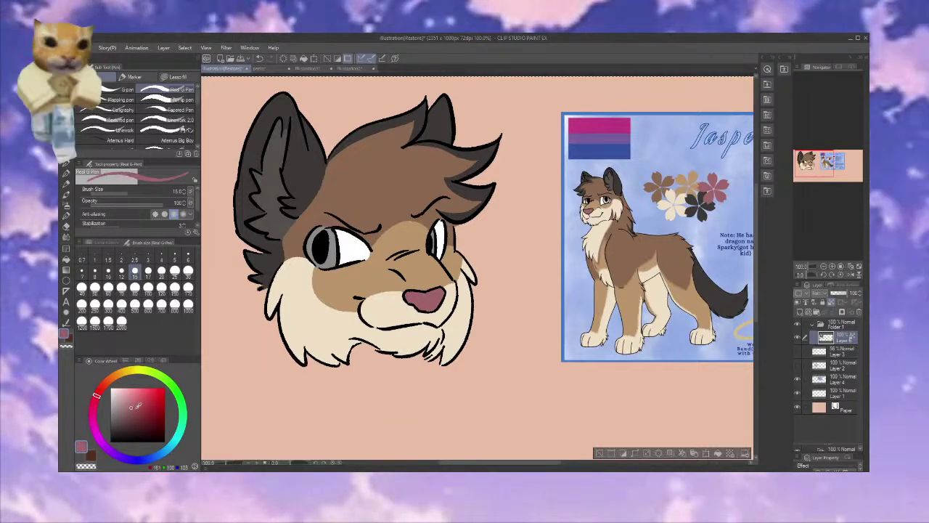
pyautogui.hotkey('ctrl', '+')
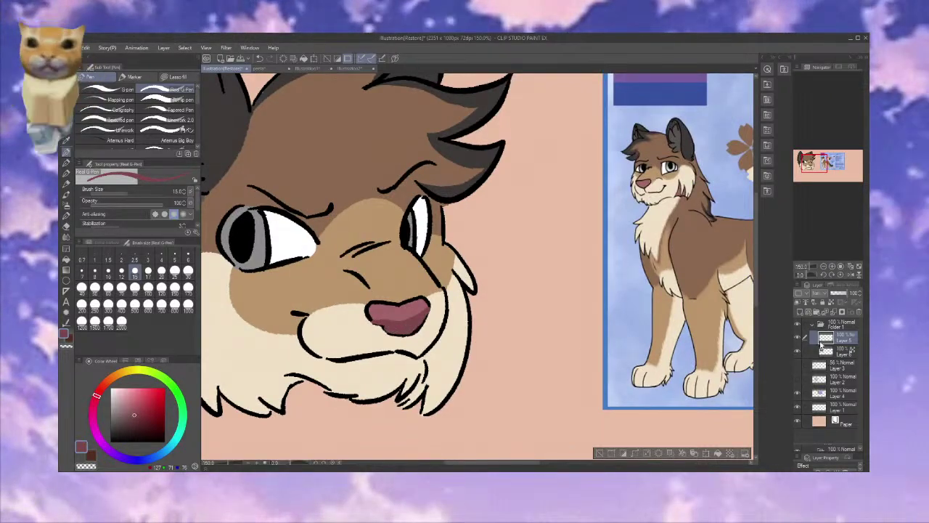
# Touch up the nose outline in black and cream, draw a black line down to the mouth, and add beige whisker spots
pyautogui.press('x')
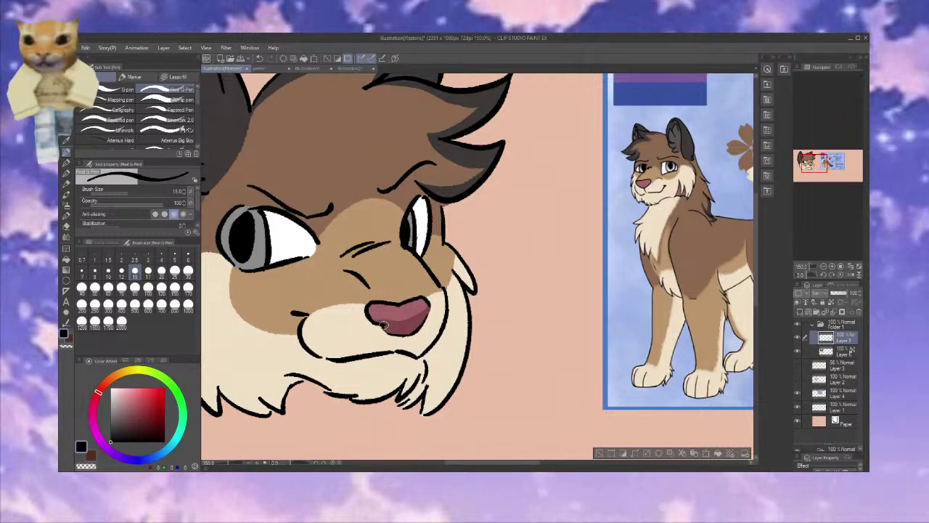
pyautogui.keyDown('alt'); pyautogui.click(430, 318); pyautogui.keyUp('alt')
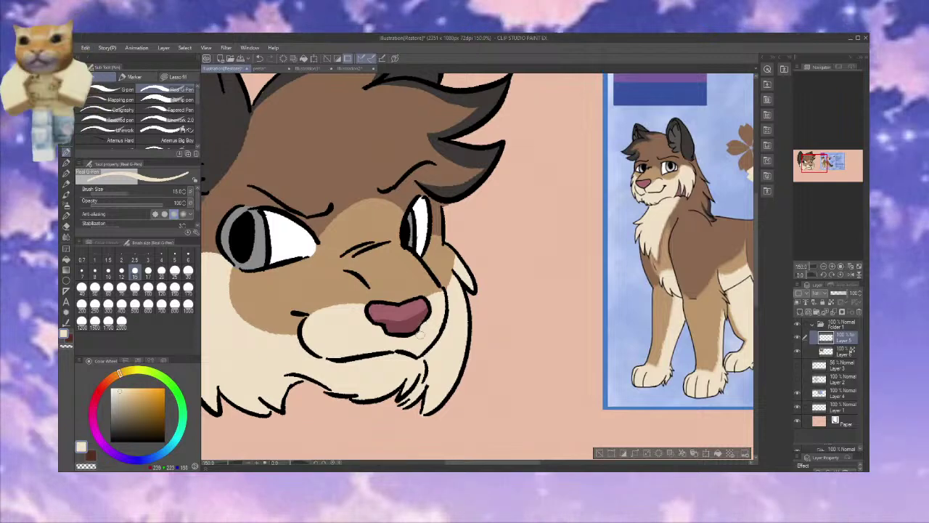
pyautogui.keyDown('alt'); pyautogui.click(419, 332); pyautogui.keyUp('alt')
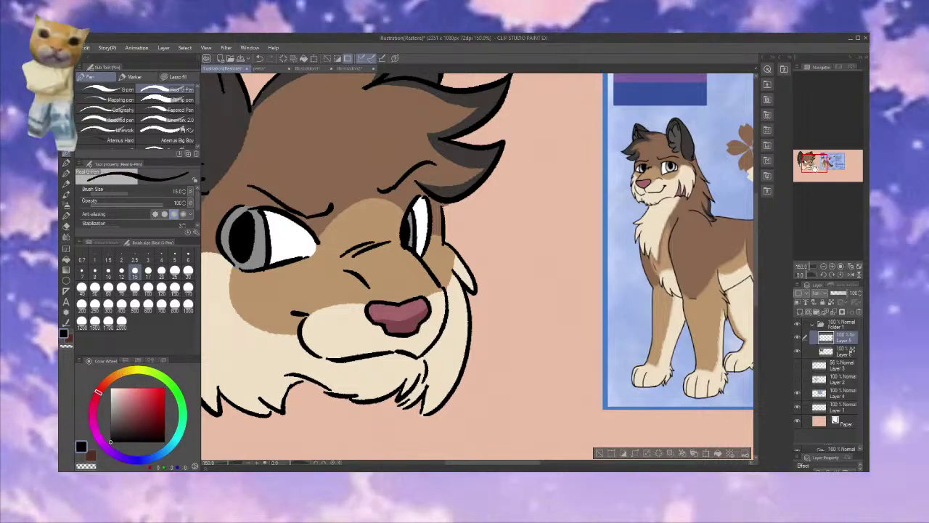
pyautogui.moveTo(400, 334); pyautogui.dragTo(445, 313)
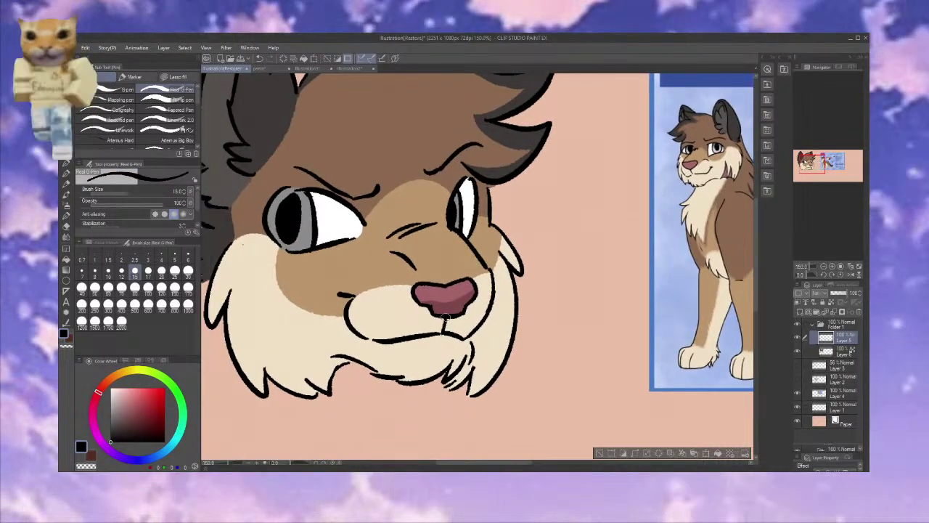
pyautogui.keyDown('alt'); pyautogui.click(443, 331); pyautogui.keyUp('alt')
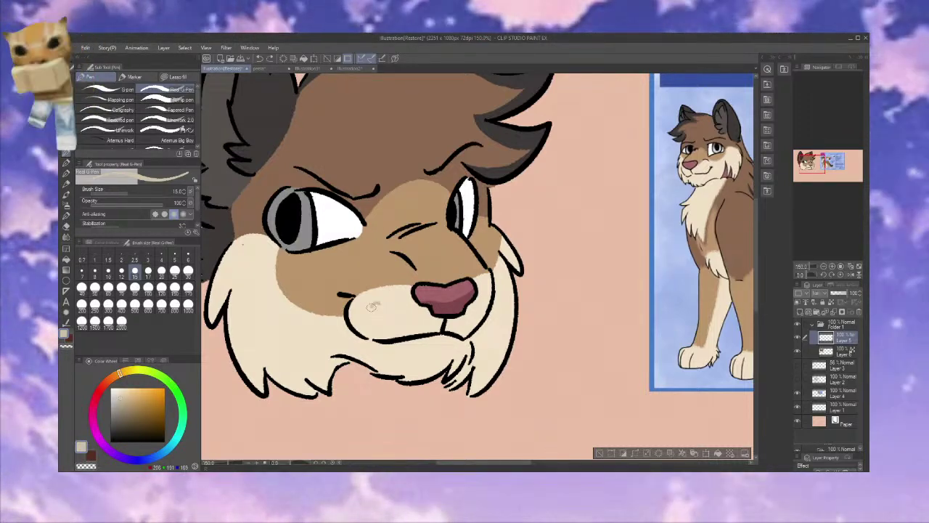
# Clean up the outlines, irises and whites of both eyes with grey, black, white and tan touches
pyautogui.keyDown('alt'); pyautogui.click(290, 194); pyautogui.keyUp('alt')
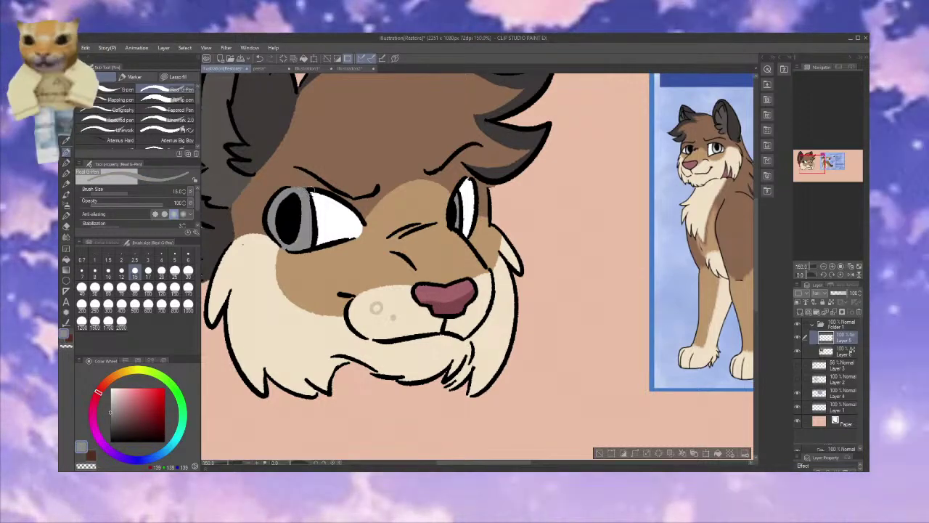
pyautogui.keyDown('alt'); pyautogui.click(289, 187); pyautogui.keyUp('alt')
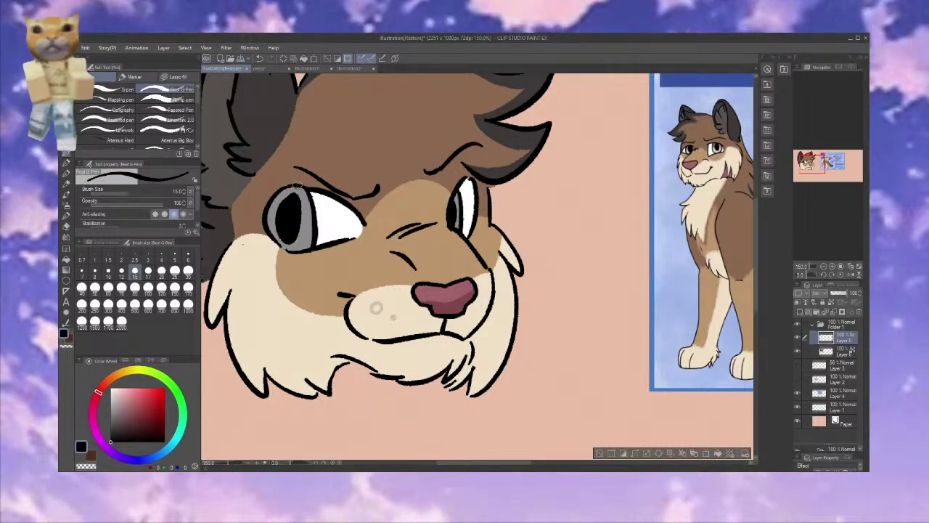
pyautogui.keyDown('alt'); pyautogui.click(469, 185); pyautogui.keyUp('alt')
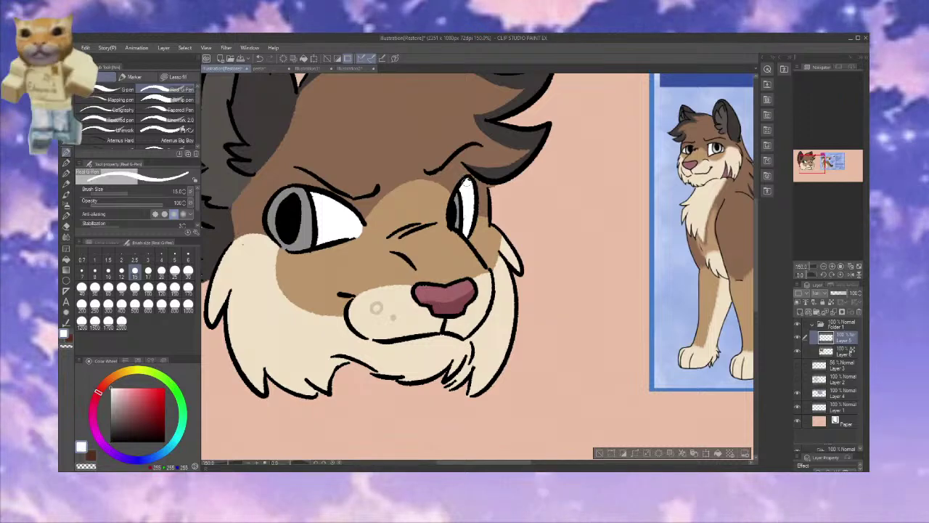
pyautogui.keyDown('alt'); pyautogui.click(469, 175); pyautogui.keyUp('alt')
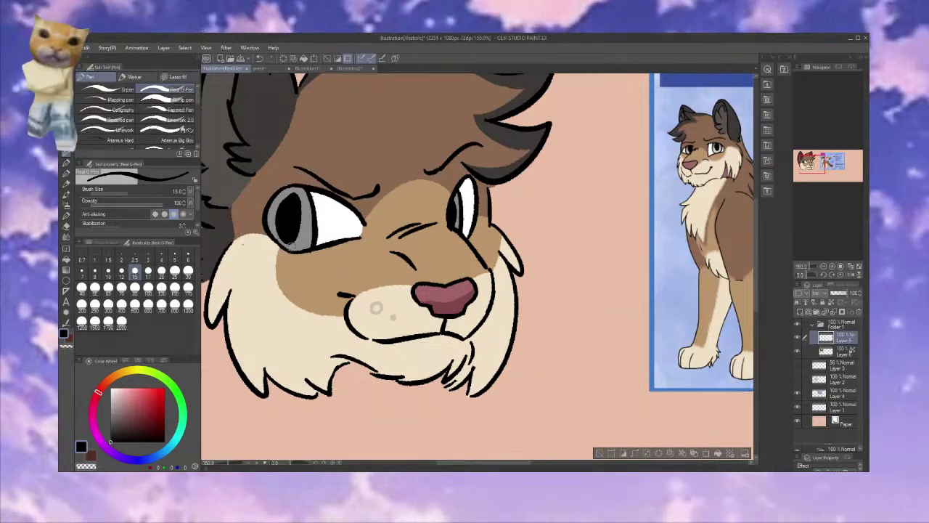
pyautogui.keyDown('alt'); pyautogui.click(298, 236); pyautogui.keyUp('alt')
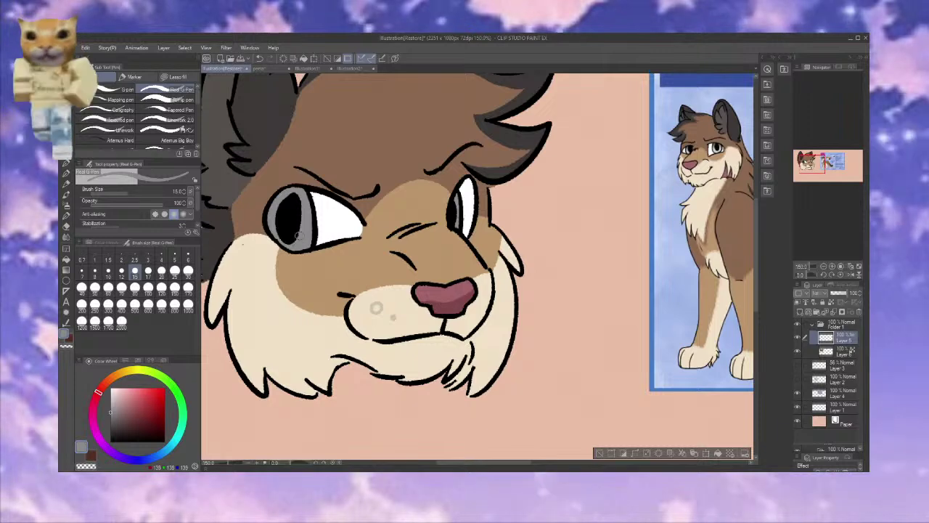
pyautogui.keyDown('alt'); pyautogui.click(441, 223); pyautogui.keyUp('alt')
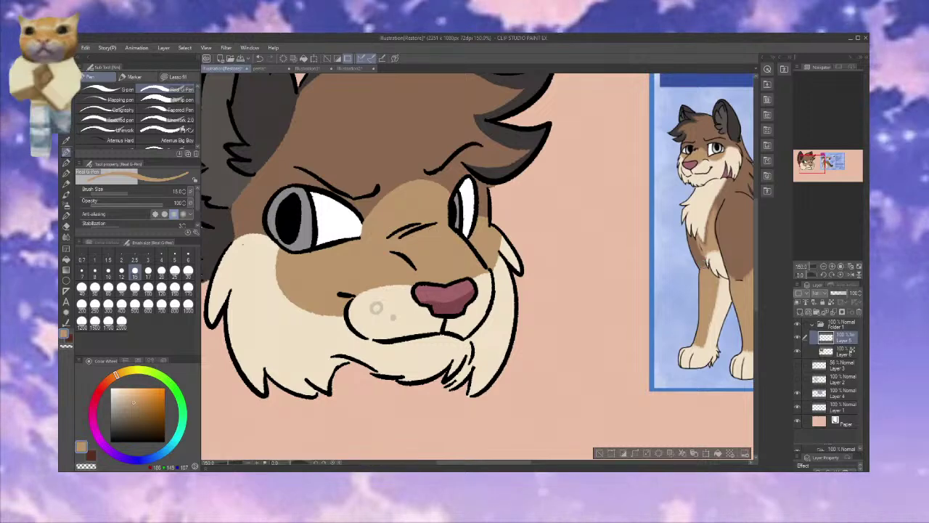
pyautogui.keyDown('alt'); pyautogui.click(492, 183); pyautogui.keyUp('alt')
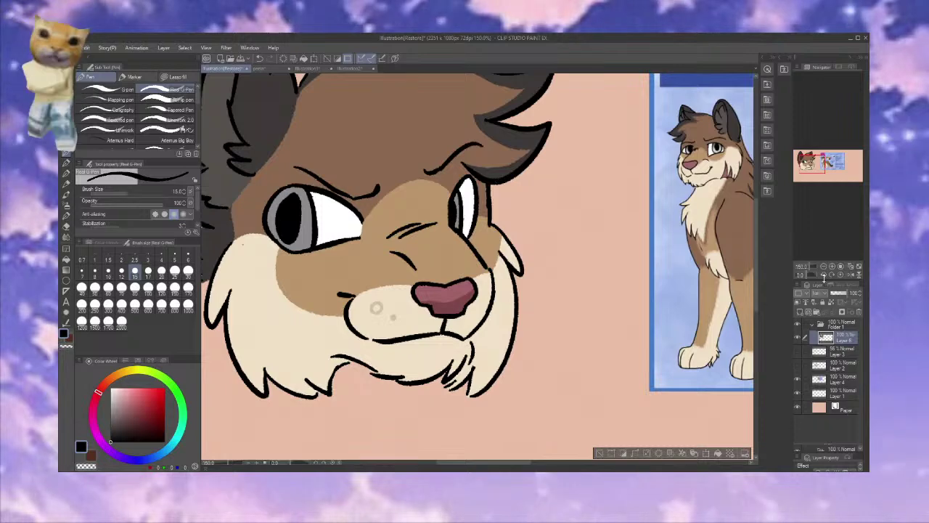
# Rework the black line between the far eye and the muzzle, breaking it with tan and cream touches
pyautogui.click(839, 267)
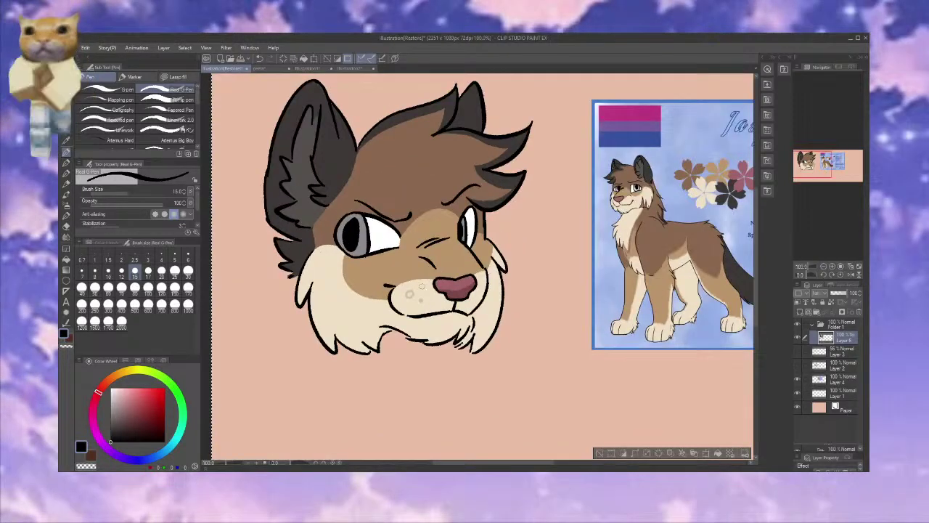
pyautogui.keyDown('alt'); pyautogui.click(410, 293); pyautogui.keyUp('alt')
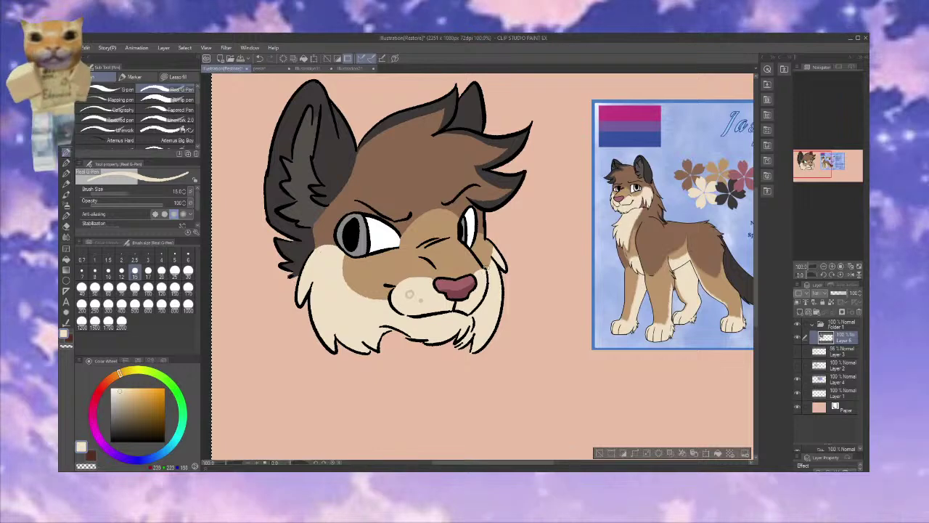
pyautogui.keyDown('alt'); pyautogui.click(486, 278); pyautogui.keyUp('alt')
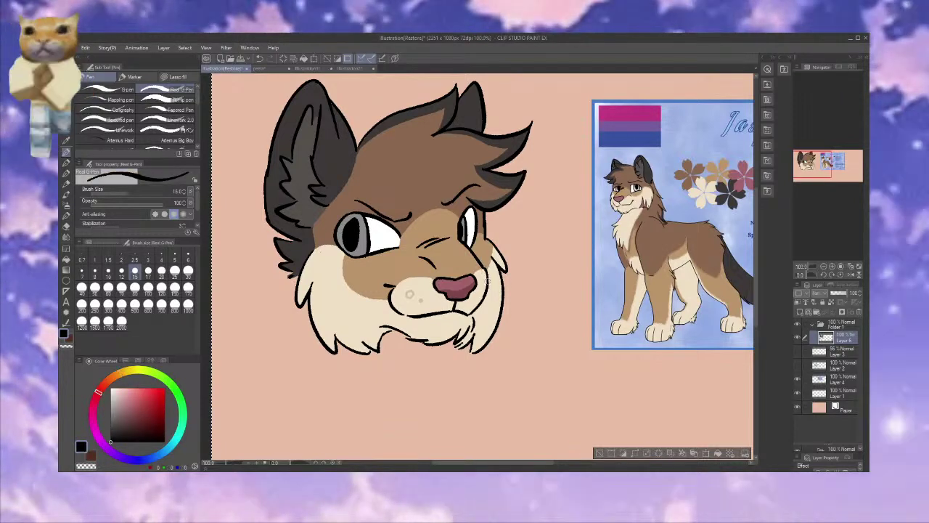
pyautogui.keyDown('alt'); pyautogui.click(470, 248); pyautogui.keyUp('alt')
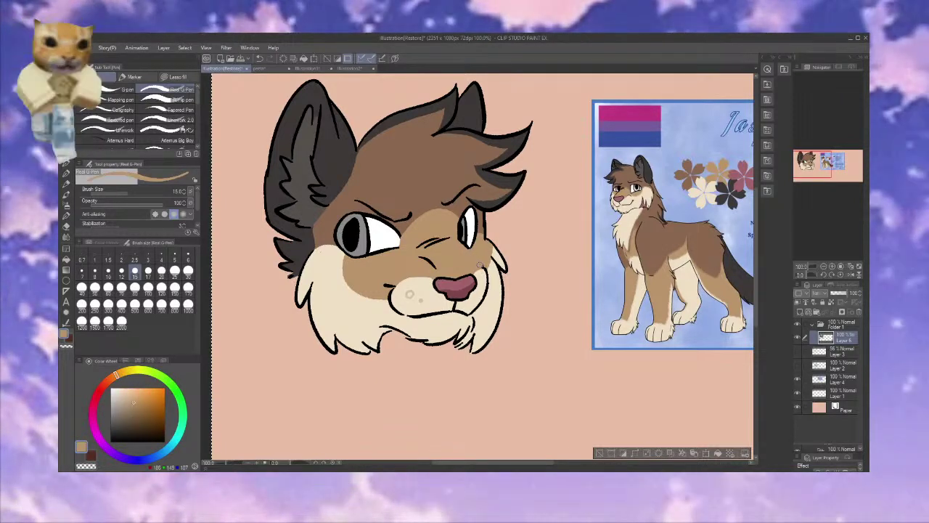
# Draw small black wrinkle lines on the bridge of the snout above the nose, undoing the first stroke
pyautogui.keyDown('alt'); pyautogui.click(468, 254); pyautogui.keyUp('alt')
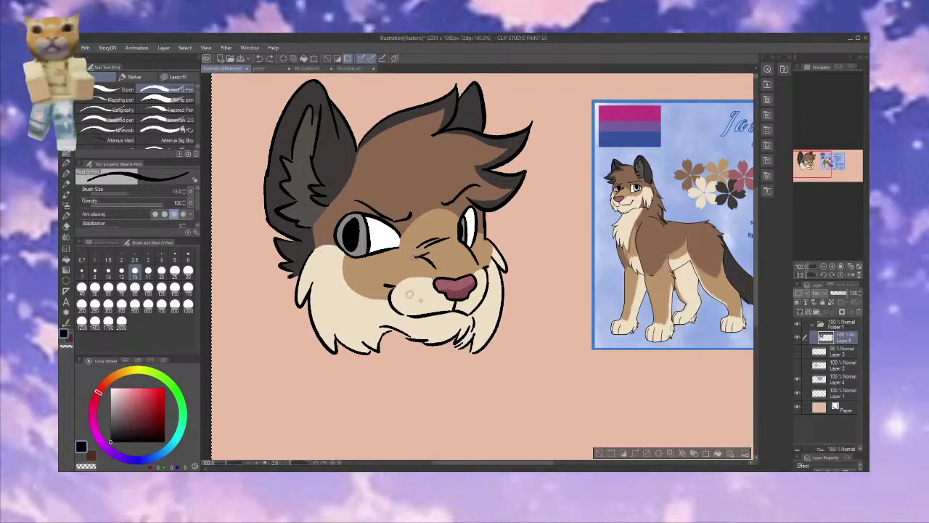
pyautogui.moveTo(436, 236); pyautogui.dragTo(428, 255)
pyautogui.hotkey('ctrl', 'z')
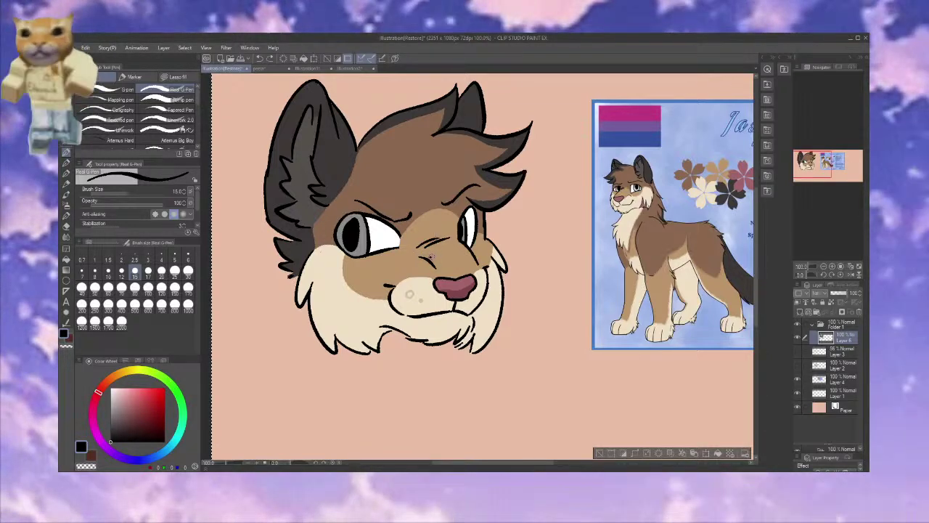
pyautogui.moveTo(465, 249)
pyautogui.mouseDown()
pyautogui.moveTo(473, 268)
pyautogui.moveTo(450, 269)
pyautogui.moveTo(465, 263)
pyautogui.mouseUp()
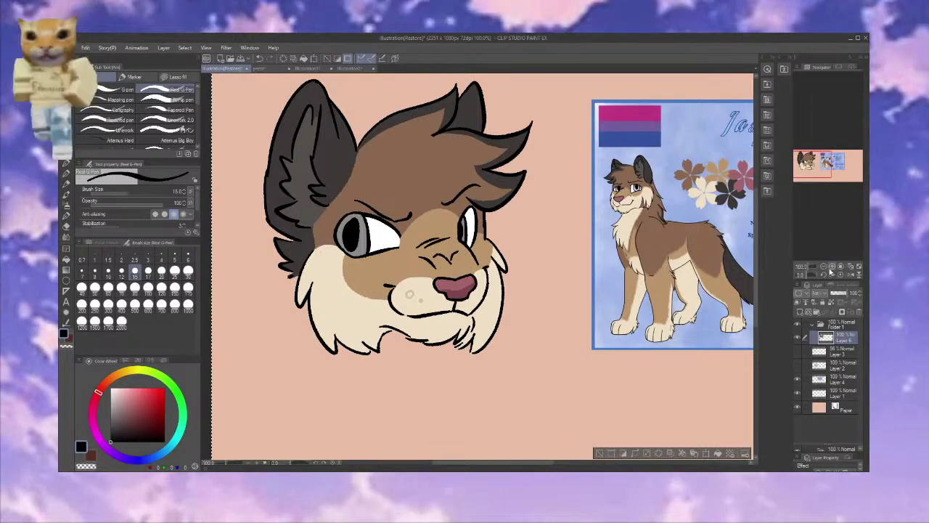
# Select the far eye and the line below it with the Lasso, shift them slightly towards the snout, and deselect
pyautogui.scroll(-2, 401, 269)
pyautogui.scroll(4, 401, 268)
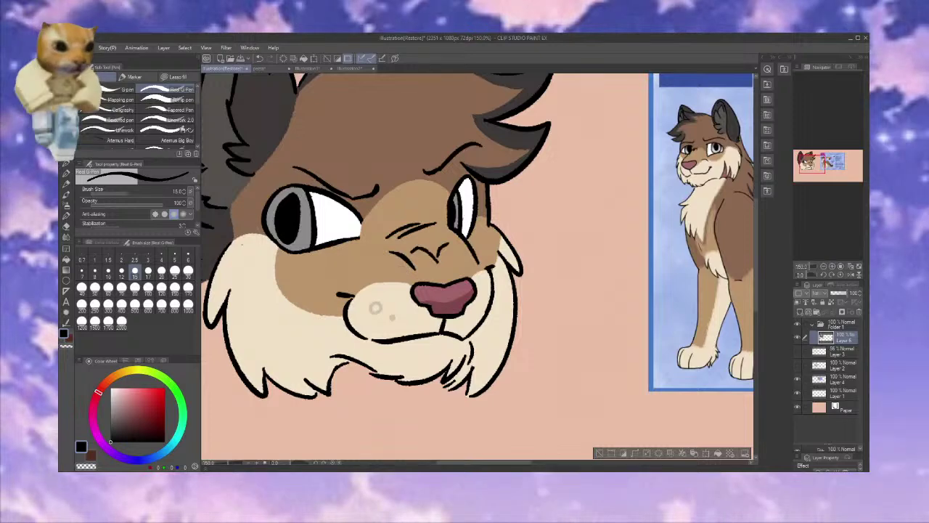
pyautogui.press('m')
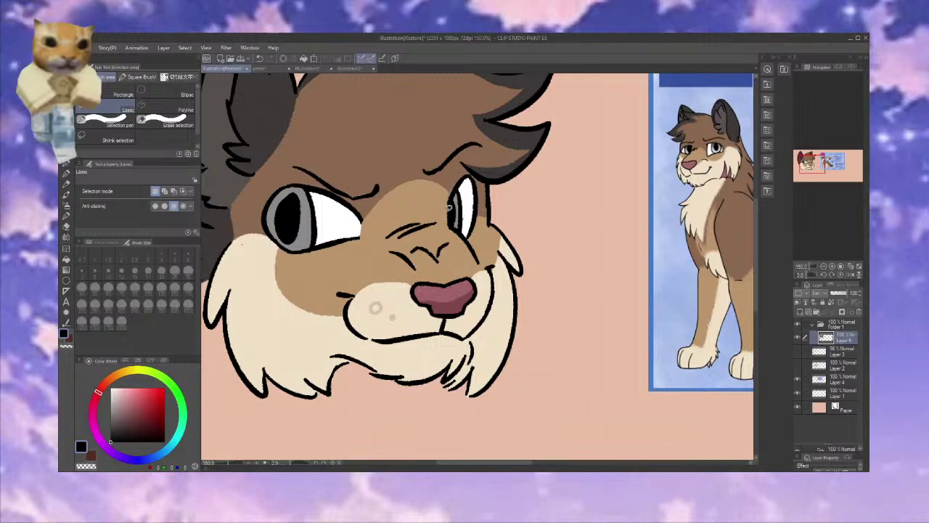
pyautogui.moveTo(448, 207); pyautogui.dragTo(480, 265)
pyautogui.moveTo(484, 234)
pyautogui.mouseDown()
pyautogui.moveTo(470, 170)
pyautogui.moveTo(456, 179)
pyautogui.moveTo(453, 211)
pyautogui.moveTo(461, 166)
pyautogui.mouseUp()
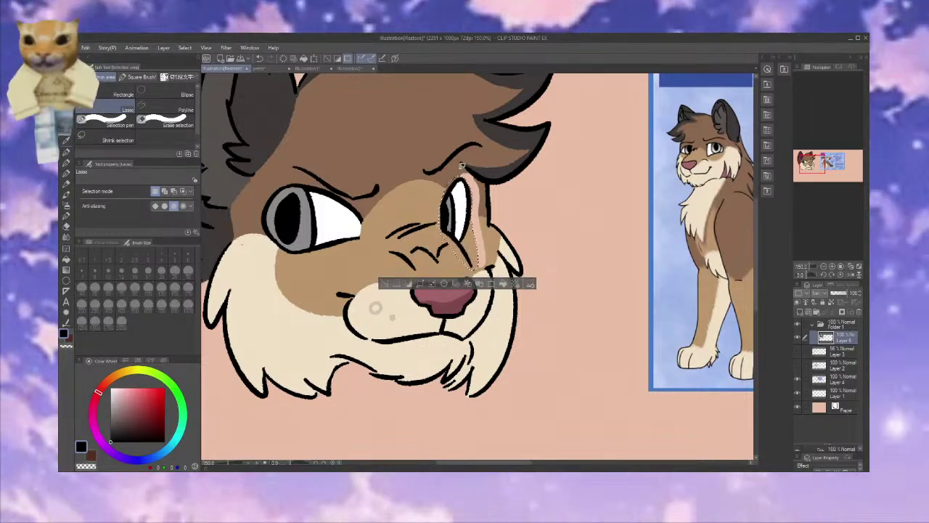
pyautogui.hotkey('ctrl', 'd')
# Fill the gap left beside the moved eye with tan and brown fur colours, touching up the muzzle edge with cream
pyautogui.click(67, 161)
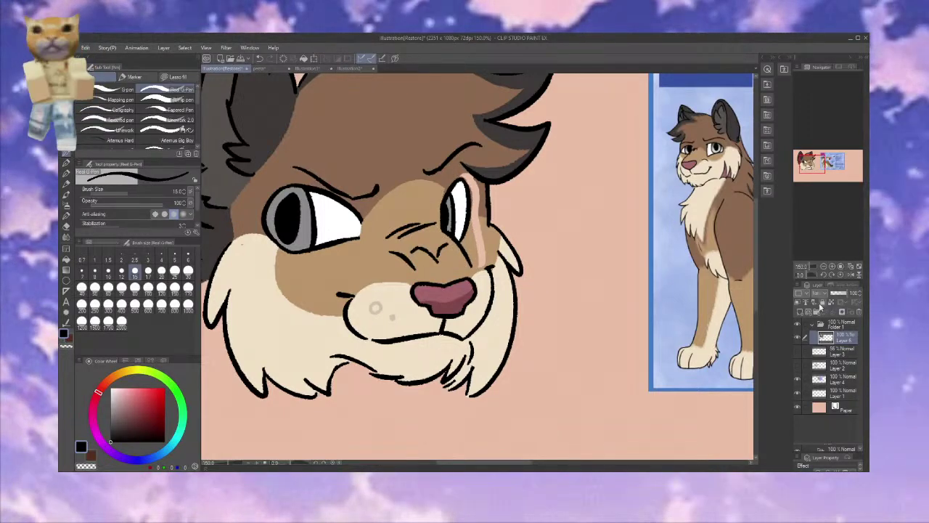
pyautogui.keyDown('alt'); pyautogui.click(440, 187); pyautogui.keyUp('alt')
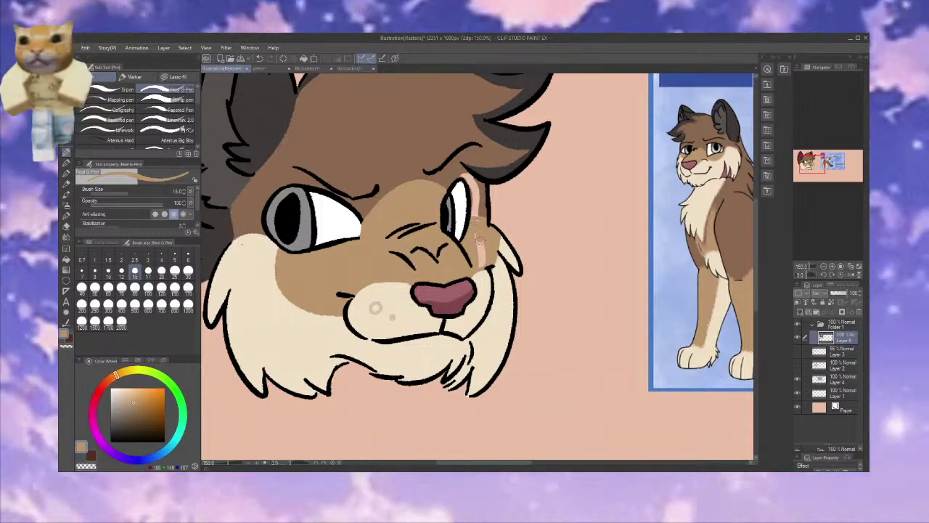
pyautogui.keyDown('alt'); pyautogui.click(492, 270); pyautogui.keyUp('alt')
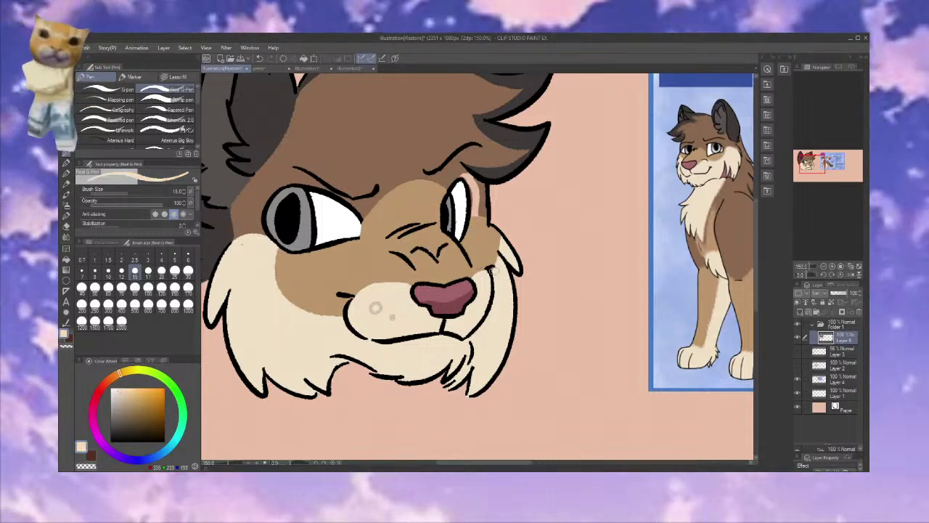
pyautogui.keyDown('alt'); pyautogui.click(473, 218); pyautogui.keyUp('alt')
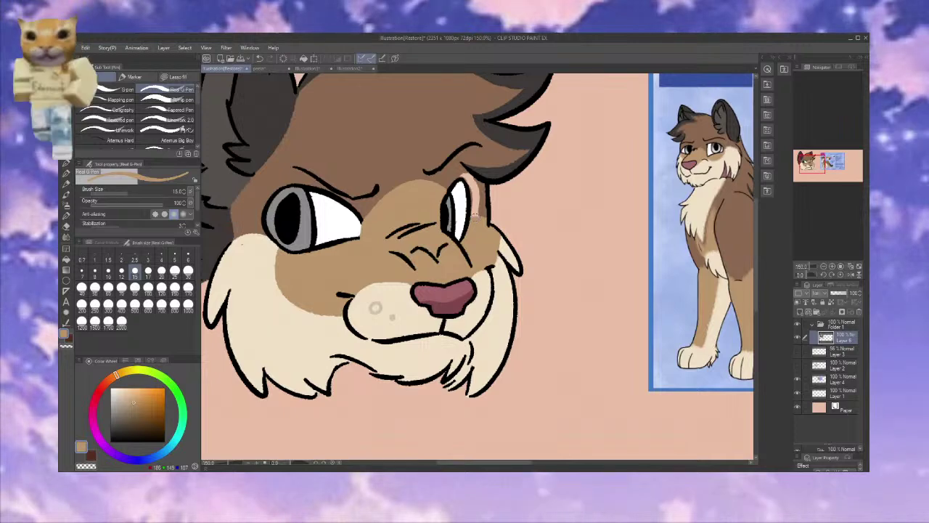
pyautogui.keyDown('alt'); pyautogui.click(473, 213); pyautogui.keyUp('alt')
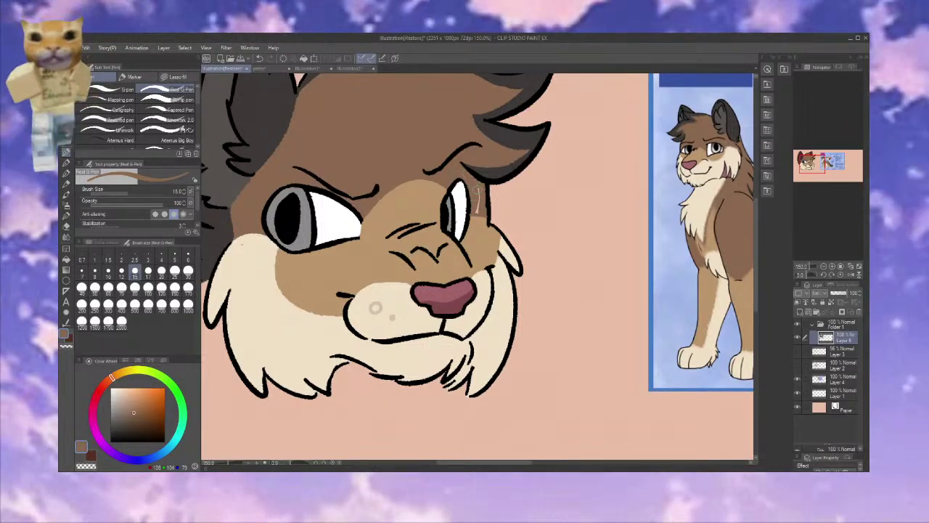
# Extend the cream cheek fur upward beside both eyes and tidy the near cheek's black outline
pyautogui.keyDown('alt'); pyautogui.click(477, 219); pyautogui.keyUp('alt')
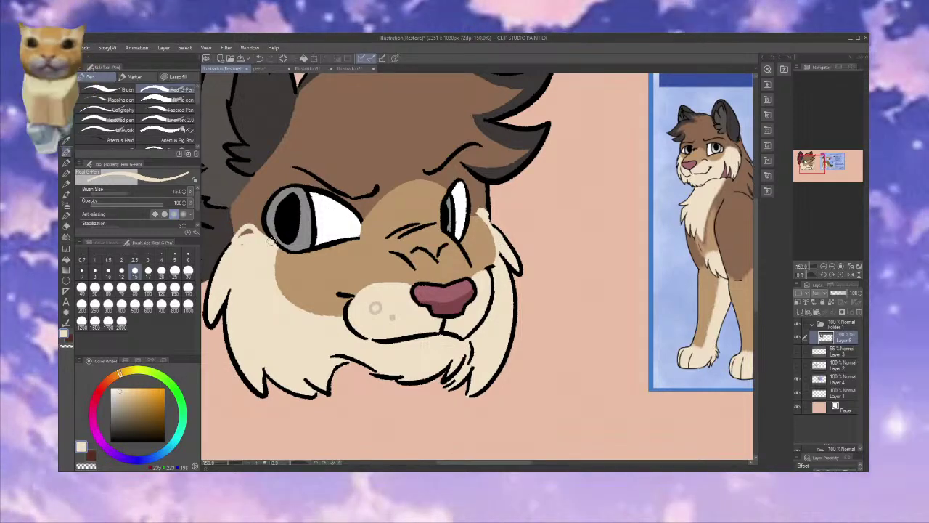
pyautogui.keyDown('alt'); pyautogui.click(227, 247); pyautogui.keyUp('alt')
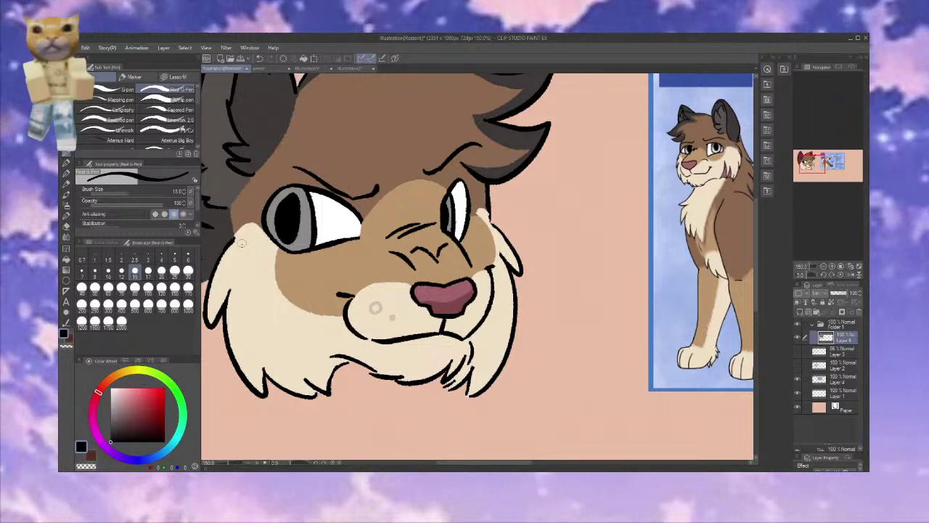
pyautogui.keyDown('alt'); pyautogui.click(239, 243); pyautogui.keyUp('alt')
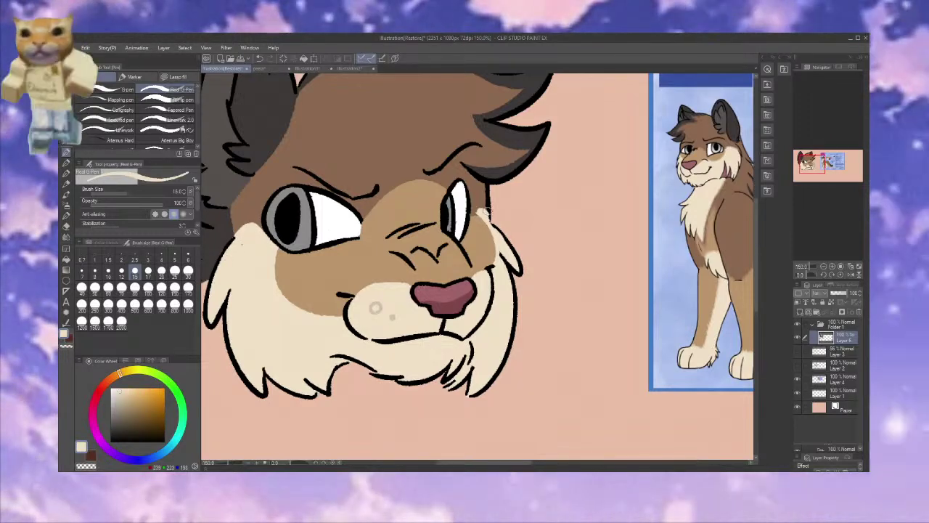
# Refine the cream fur tip beside the far eye with cream and tan, and touch up the nearby black outlines
pyautogui.keyDown('alt'); pyautogui.click(487, 207); pyautogui.keyUp('alt')
pyautogui.keyDown('alt'); pyautogui.click(479, 222); pyautogui.keyUp('alt')
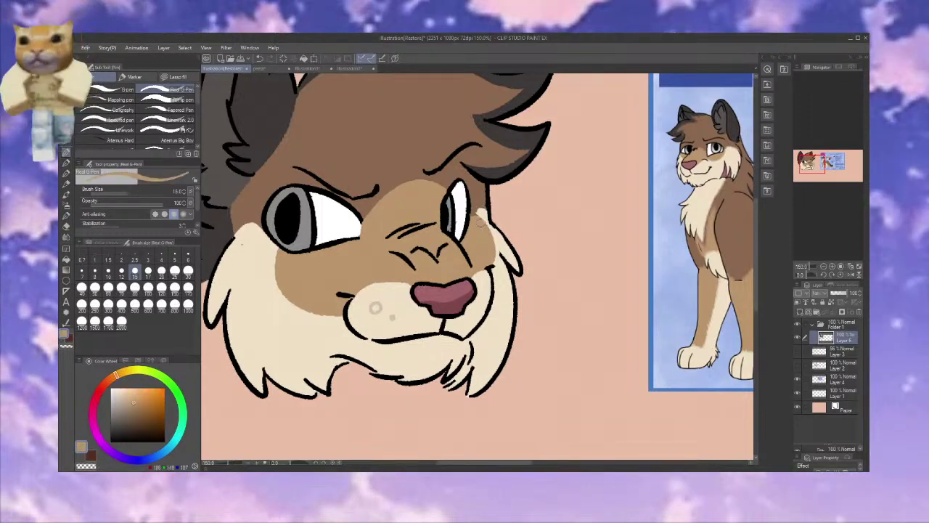
pyautogui.keyDown('alt'); pyautogui.click(503, 244); pyautogui.keyUp('alt')
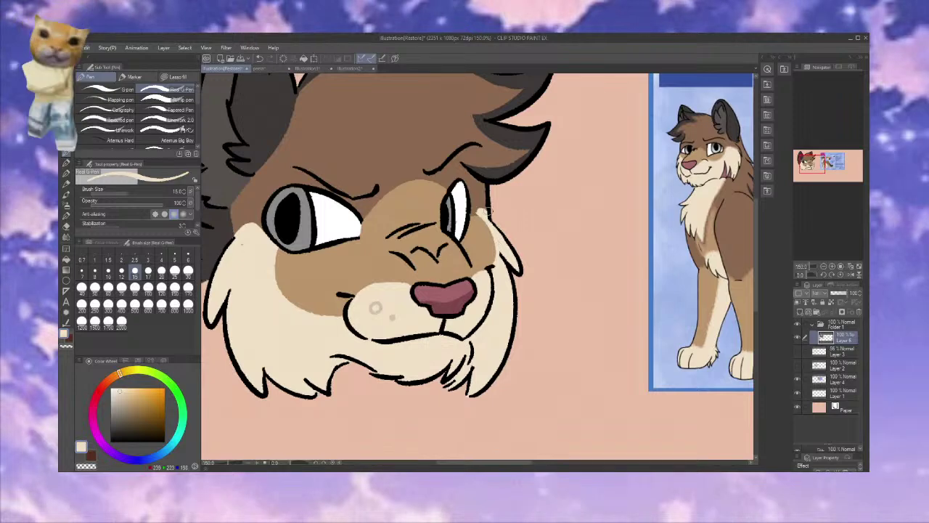
pyautogui.keyDown('alt'); pyautogui.click(489, 211); pyautogui.keyUp('alt')
pyautogui.keyDown('alt'); pyautogui.click(477, 216); pyautogui.keyUp('alt')
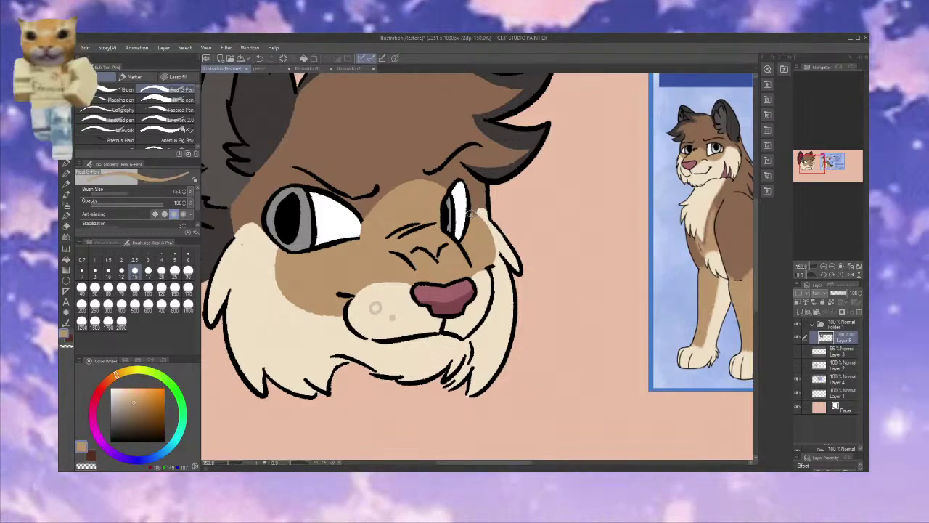
pyautogui.keyDown('alt'); pyautogui.click(481, 212); pyautogui.keyUp('alt')
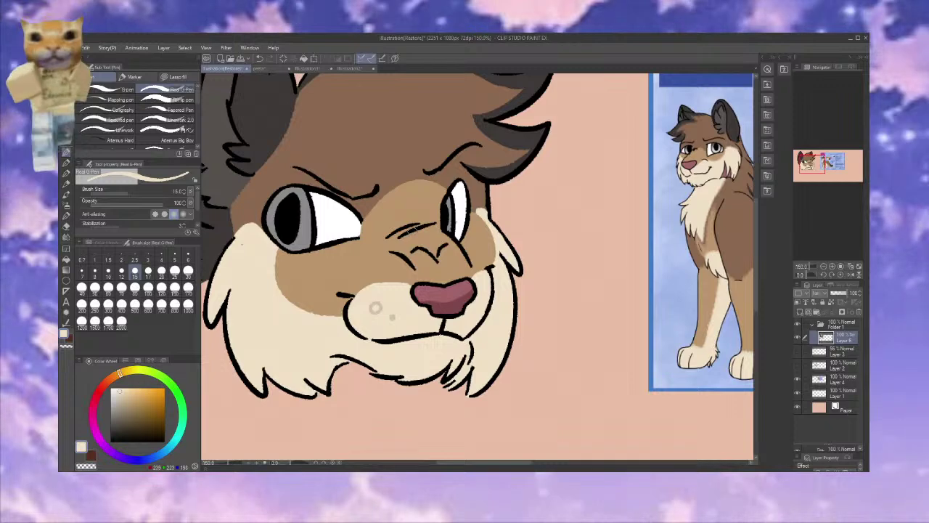
pyautogui.keyDown('alt'); pyautogui.click(465, 218); pyautogui.keyUp('alt')
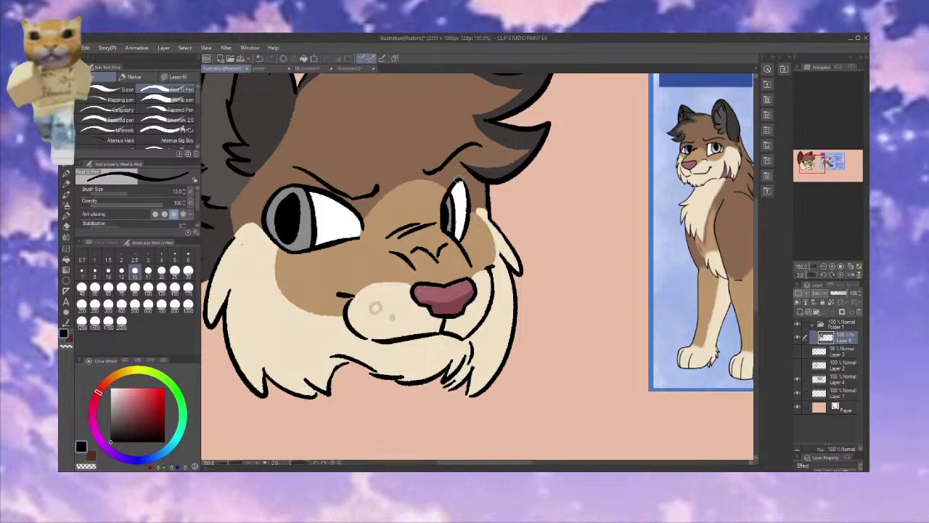
# Handwrite the character's name in black beside the far cheek of the finished head
pyautogui.press('x')
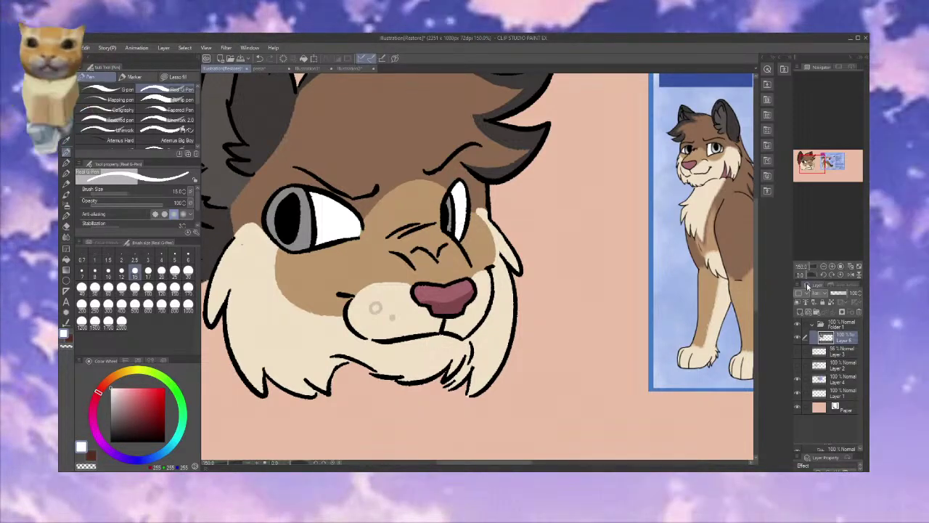
pyautogui.click(832, 267)
pyautogui.click(832, 267)
pyautogui.hotkey('ctrl', '+')
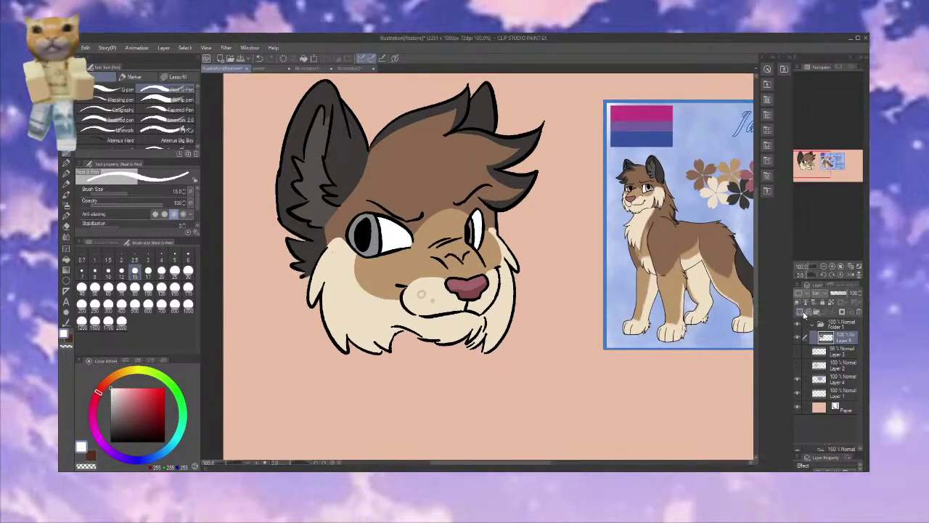
pyautogui.scroll(1, 797, 319)
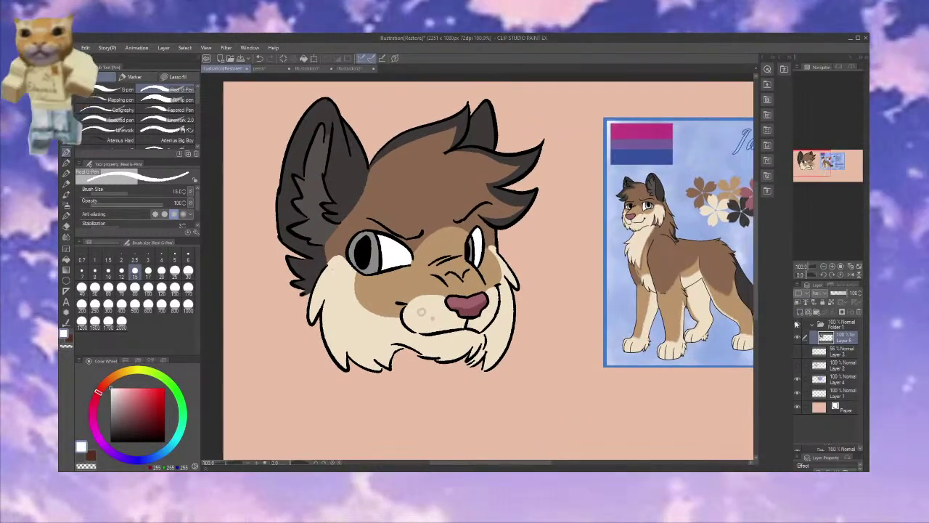
pyautogui.moveTo(827, 178); pyautogui.dragTo(820, 163)
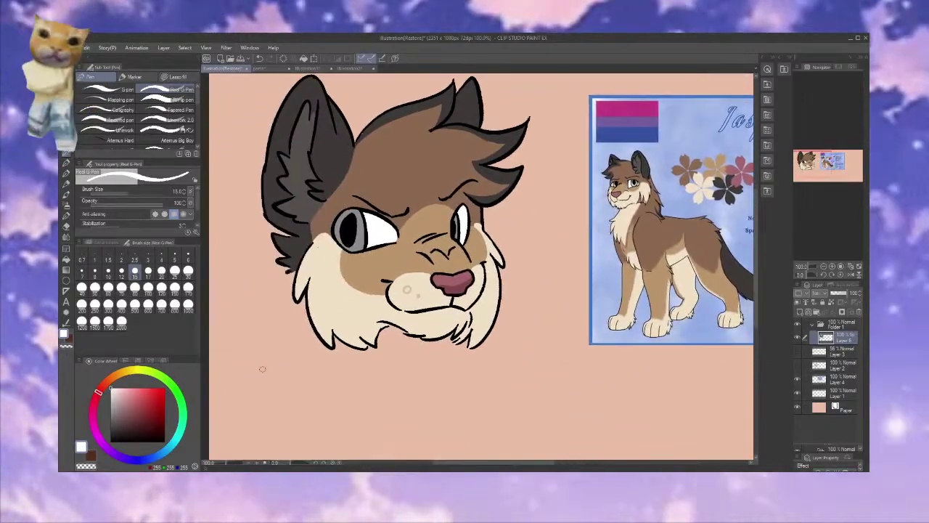
pyautogui.moveTo(500, 211)
pyautogui.mouseDown()
pyautogui.moveTo(517, 231)
pyautogui.moveTo(557, 221)
pyautogui.mouseUp()
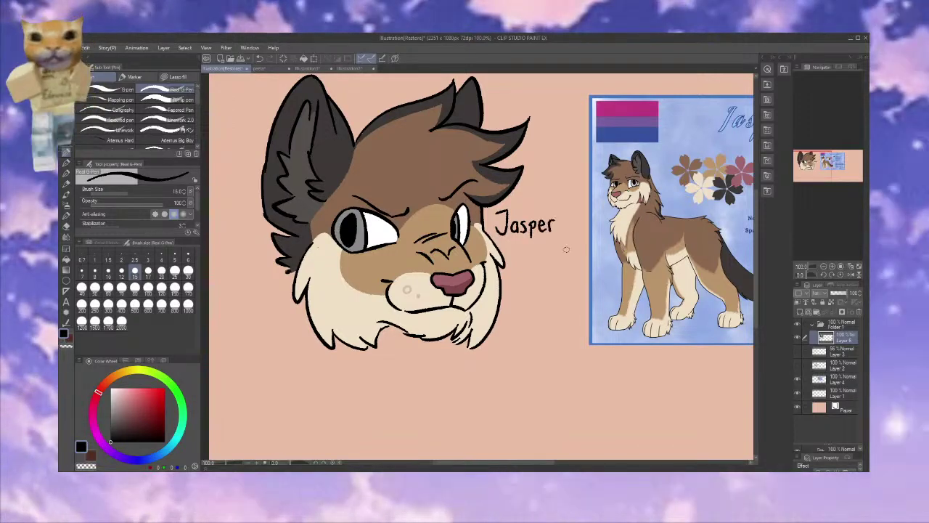
pyautogui.scroll(2, 480, 262)
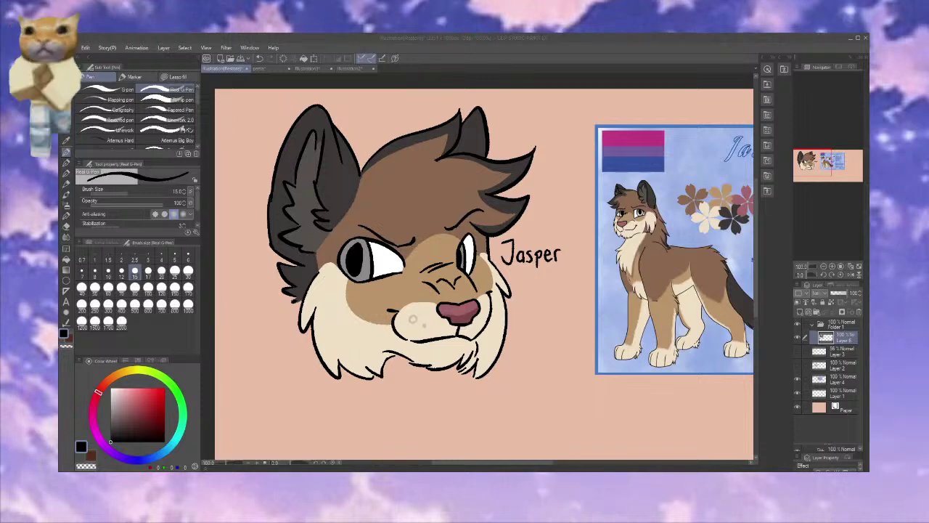
# Hide and collapse the folder holding the finished head, and paste the dark-background wolf reference sheet onto the canvas
pyautogui.click(799, 324)
pyautogui.click(799, 323)
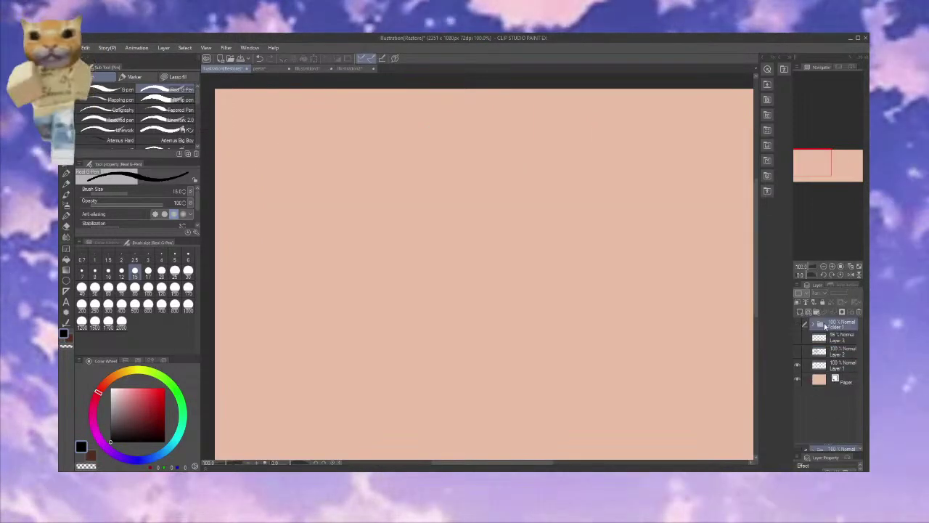
pyautogui.hotkey('ctrl', 'v')
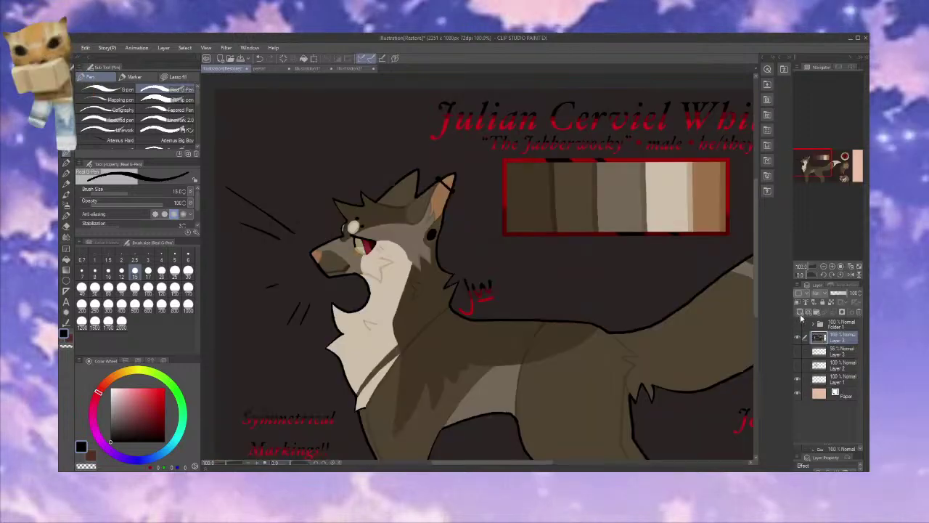
pyautogui.click(813, 268)
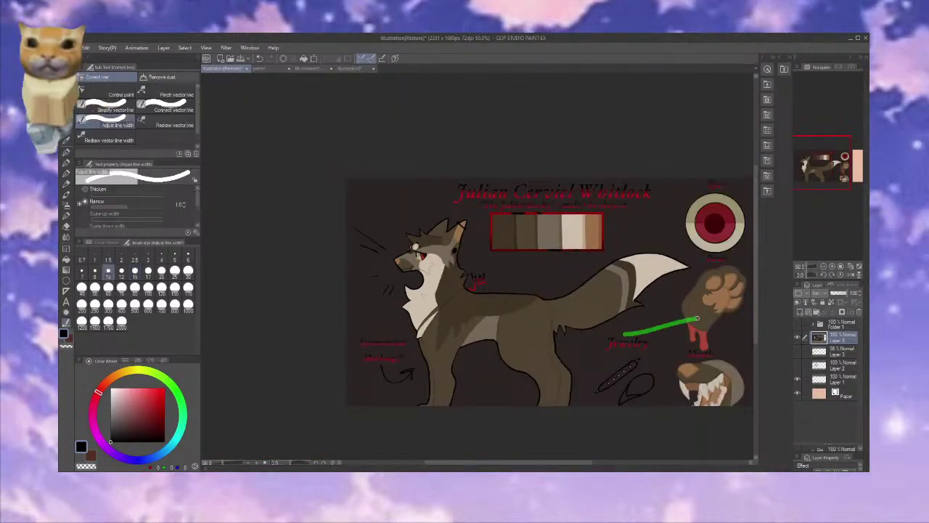
# Scale the pasted reference sheet down and place it within the right half of the canvas
pyautogui.hotkey('ctrl', 't')
pyautogui.moveTo(347, 179); pyautogui.dragTo(520, 185)
pyautogui.press('Return')
pyautogui.click(833, 267)
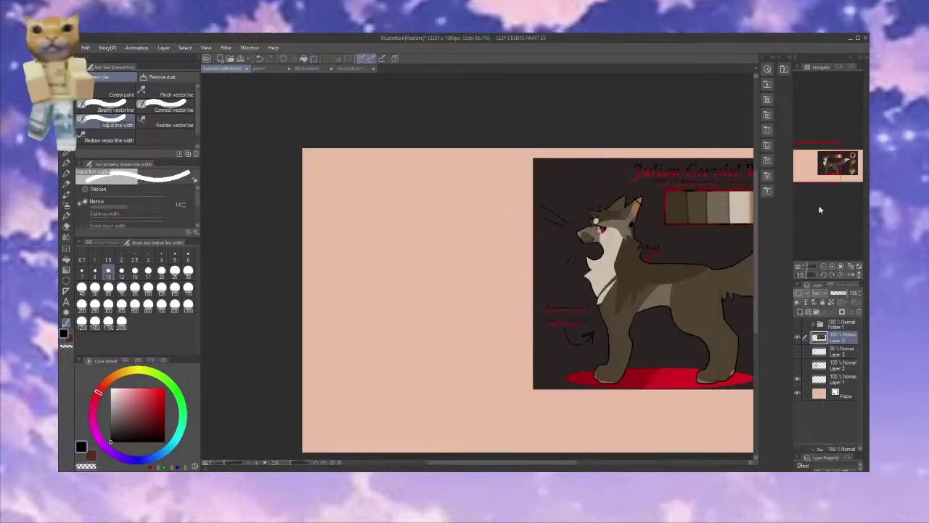
# Add a new layer above the reference sheet and switch to the Real G-Pen
pyautogui.click(801, 312)
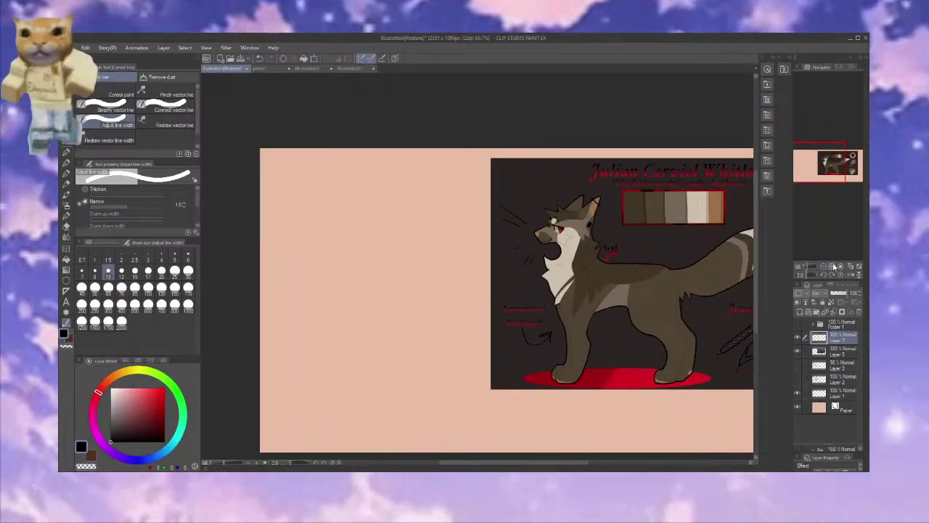
pyautogui.moveTo(818, 159); pyautogui.dragTo(822, 159)
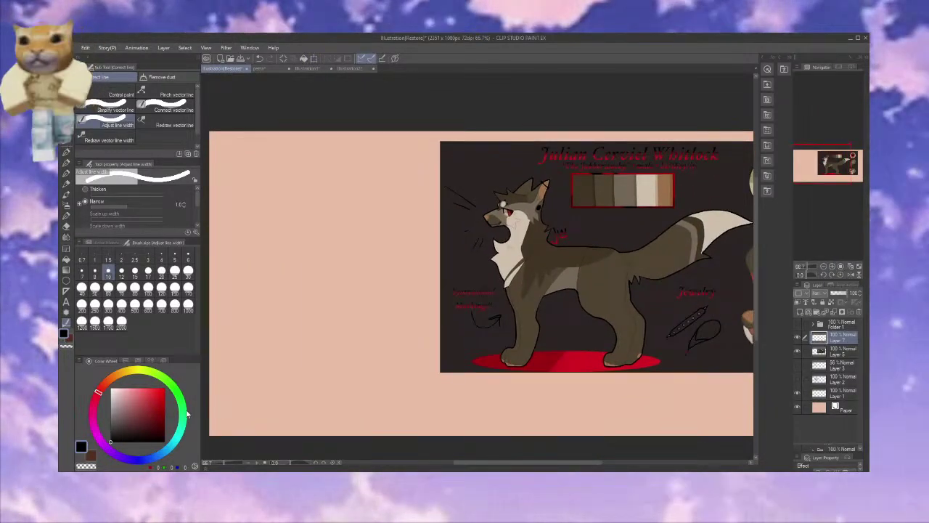
pyautogui.press('p')
pyautogui.moveTo(337, 202)
pyautogui.mouseDown()
pyautogui.moveTo(295, 185)
pyautogui.moveTo(337, 265)
pyautogui.moveTo(264, 287)
pyautogui.moveTo(311, 182)
pyautogui.moveTo(339, 277)
pyautogui.moveTo(248, 237)
pyautogui.moveTo(336, 195)
pyautogui.mouseUp()
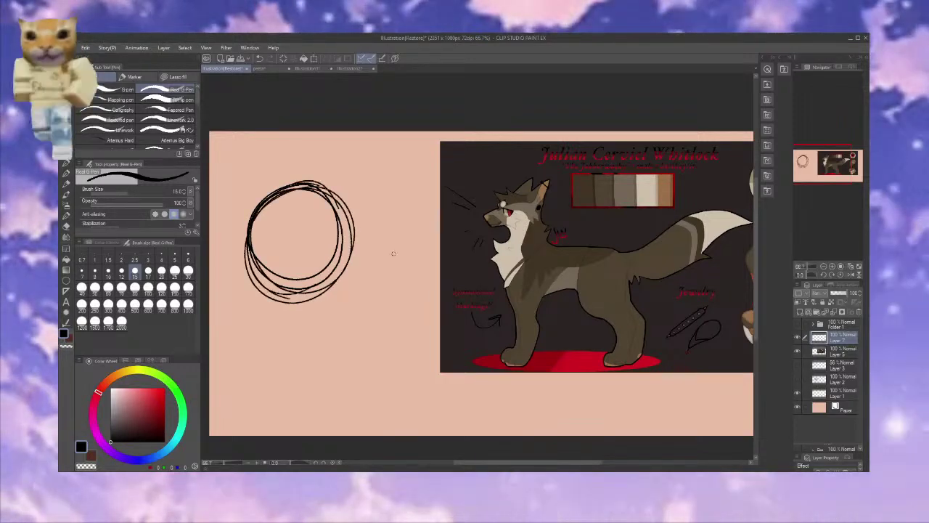
pyautogui.moveTo(827, 164); pyautogui.dragTo(827, 190)
pyautogui.click(829, 189)
pyautogui.hotkey('ctrl', 'z')
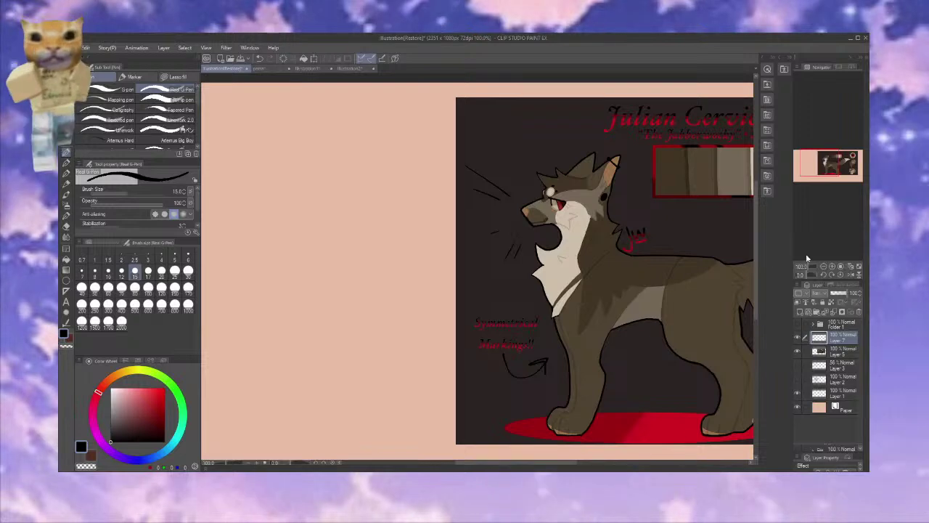
pyautogui.moveTo(806, 259); pyautogui.dragTo(809, 271)
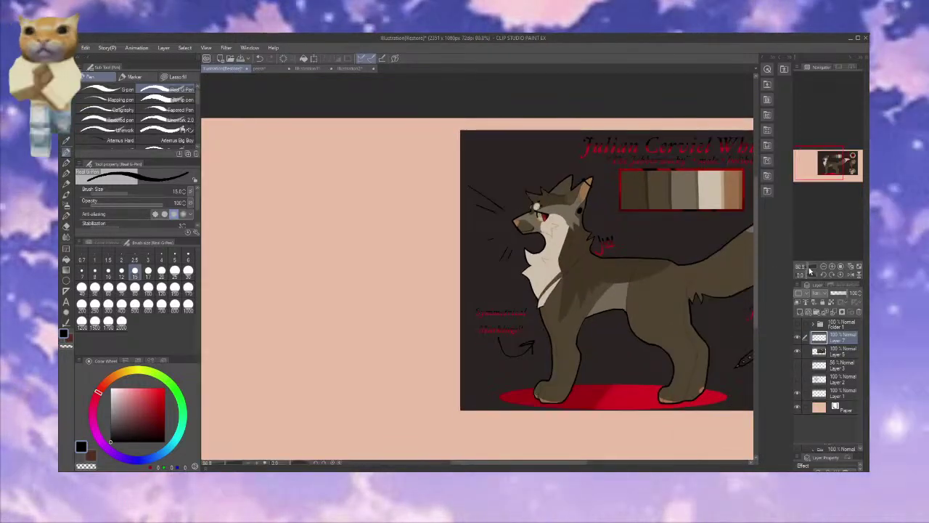
pyautogui.moveTo(821, 165); pyautogui.dragTo(816, 166)
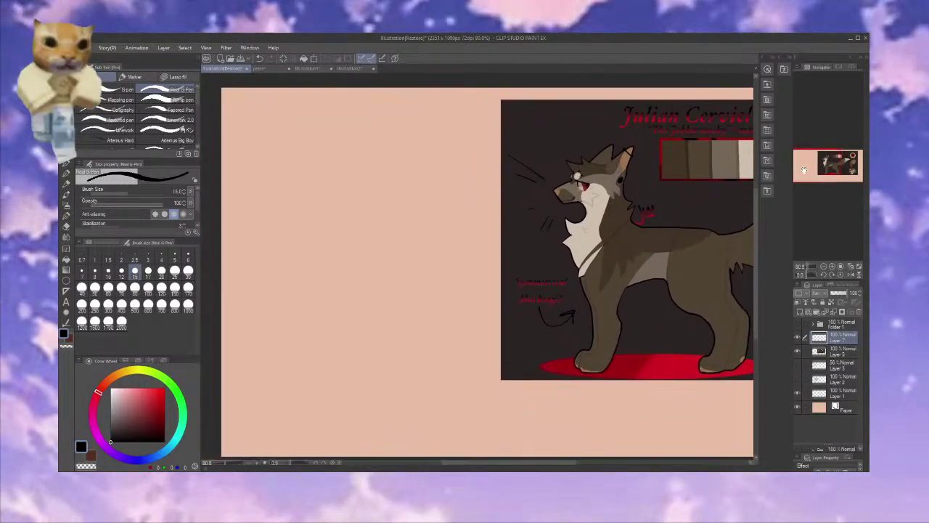
pyautogui.moveTo(348, 139)
pyautogui.mouseDown()
pyautogui.moveTo(342, 242)
pyautogui.moveTo(318, 242)
pyautogui.moveTo(334, 135)
pyautogui.mouseUp()
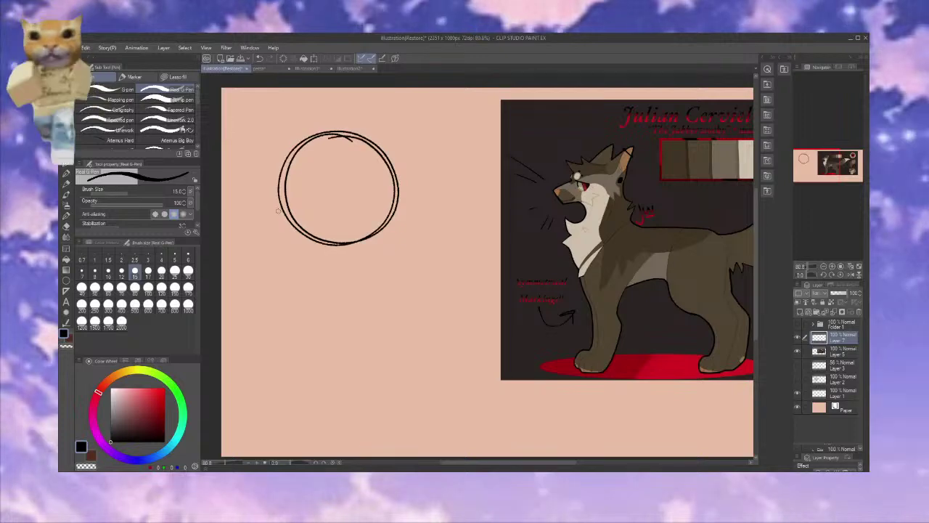
pyautogui.moveTo(270, 224); pyautogui.dragTo(421, 176)
pyautogui.moveTo(360, 205); pyautogui.dragTo(384, 196)
pyautogui.hotkey('ctrl', 'z')
pyautogui.hotkey('ctrl', 'z')
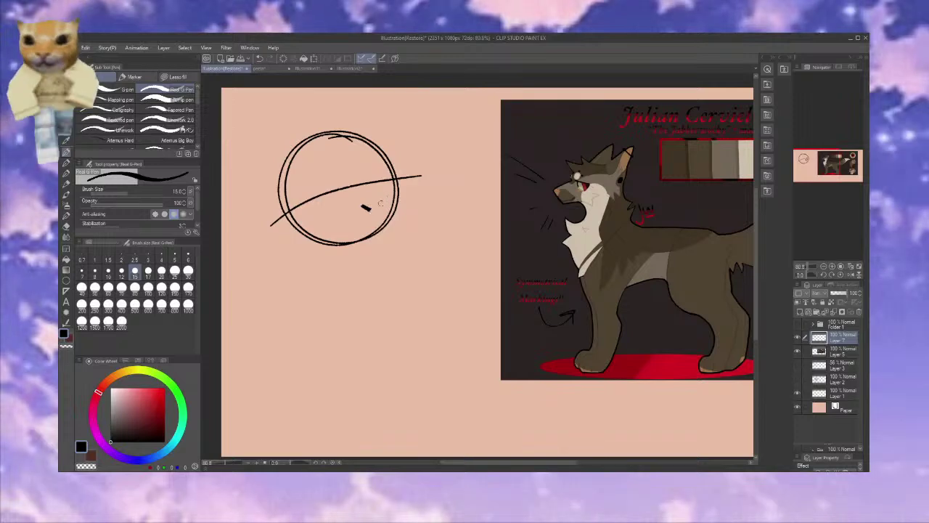
pyautogui.moveTo(359, 201)
pyautogui.mouseDown()
pyautogui.moveTo(376, 208)
pyautogui.moveTo(358, 203)
pyautogui.mouseUp()
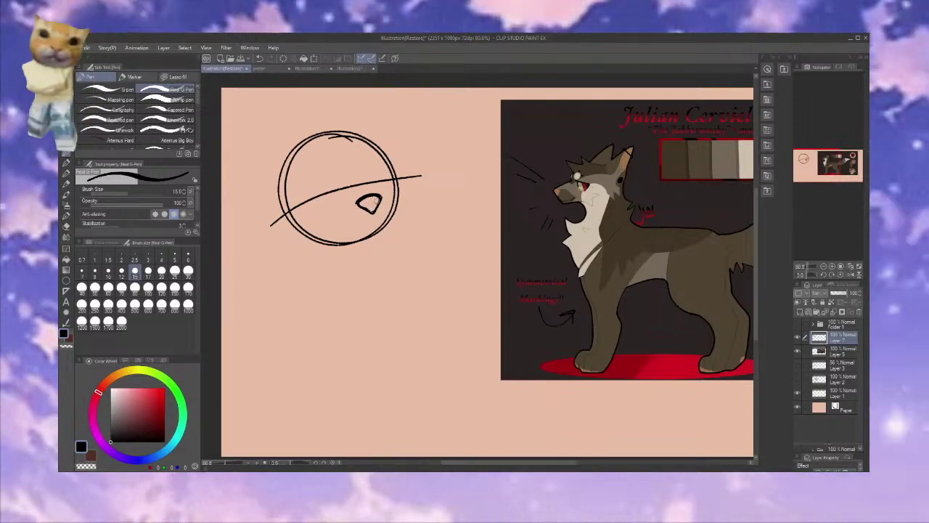
pyautogui.moveTo(370, 197); pyautogui.dragTo(374, 211)
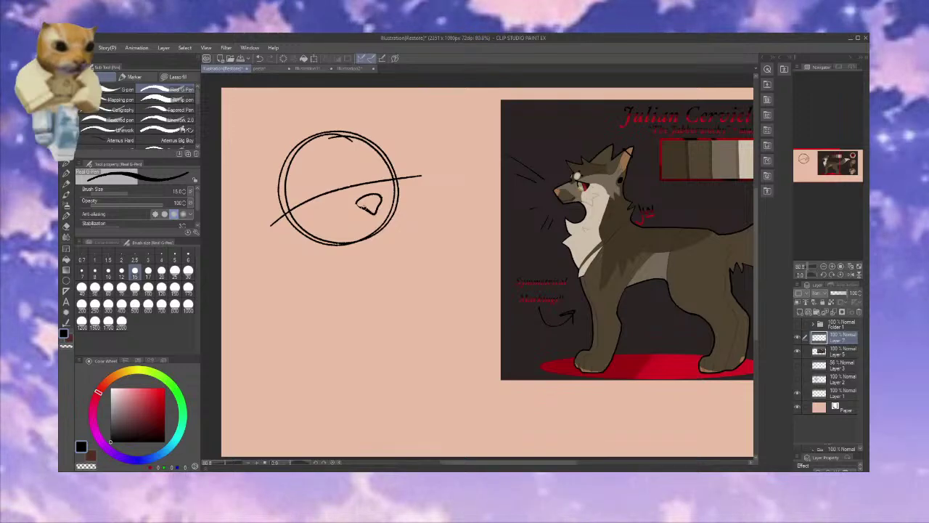
pyautogui.hotkey('ctrl', 'z')
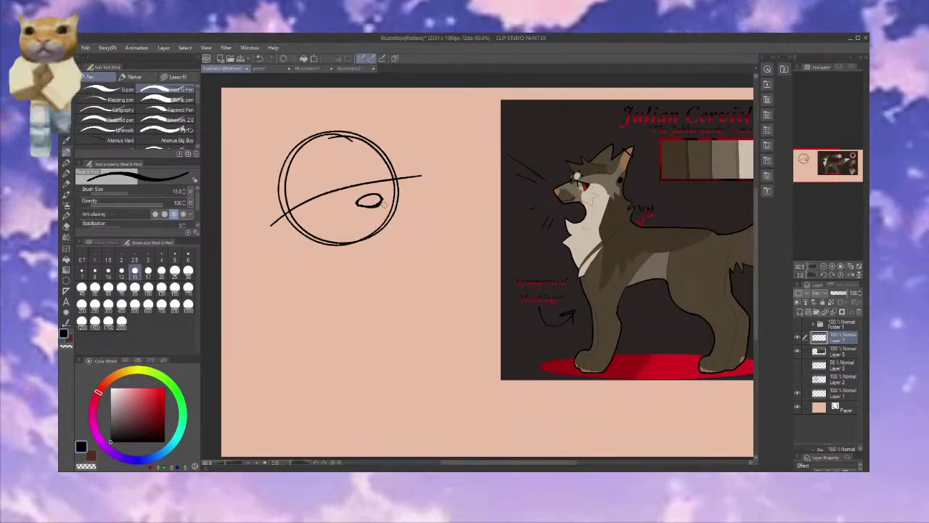
pyautogui.hotkey('ctrl', 'z')
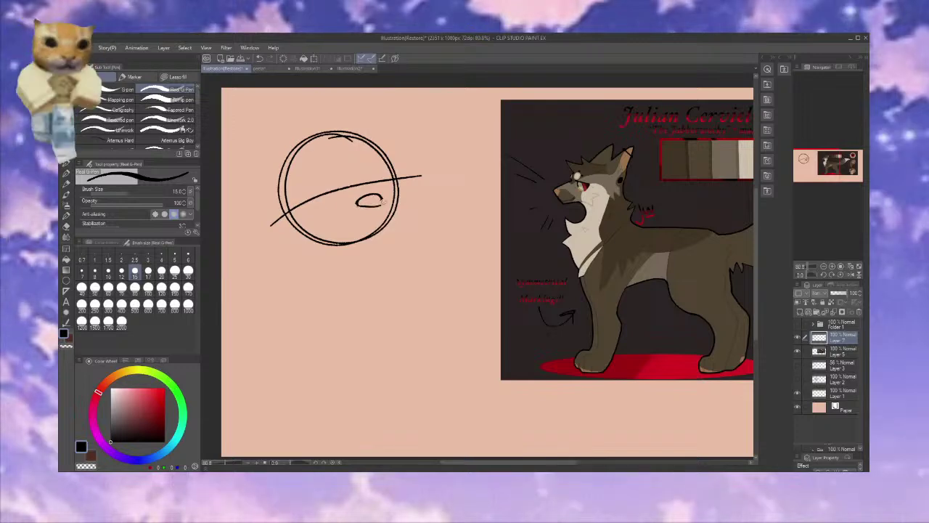
pyautogui.moveTo(380, 200); pyautogui.dragTo(366, 212)
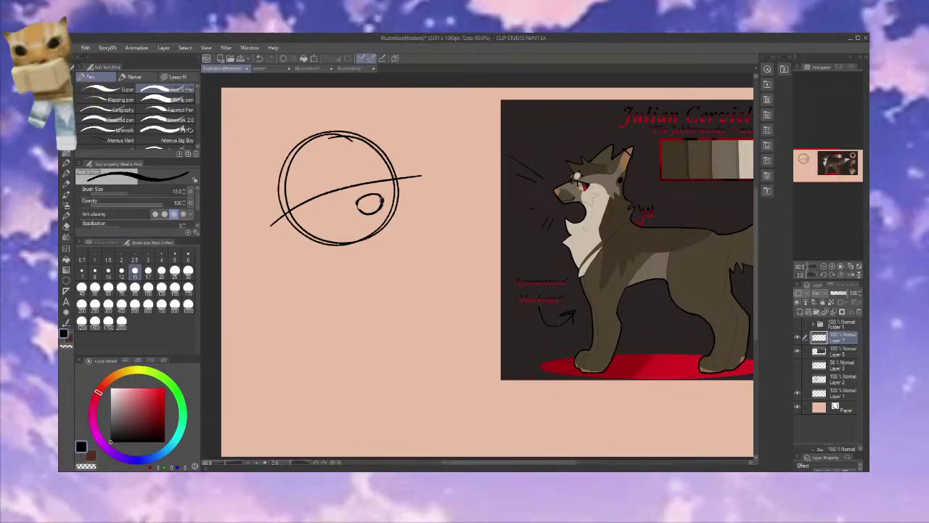
pyautogui.hotkey('ctrl', 'z')
pyautogui.hotkey('ctrl', 'z')
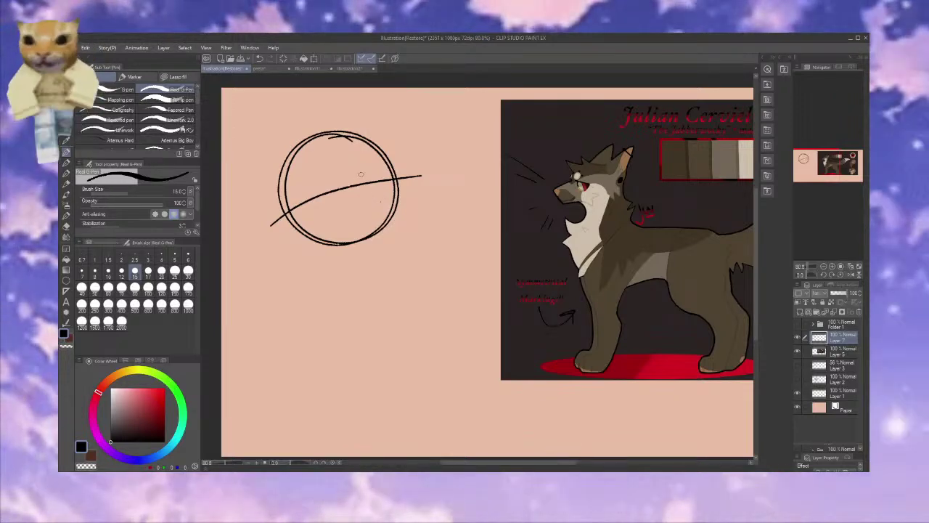
pyautogui.moveTo(362, 171)
pyautogui.mouseDown()
pyautogui.moveTo(384, 193)
pyautogui.moveTo(362, 217)
pyautogui.mouseUp()
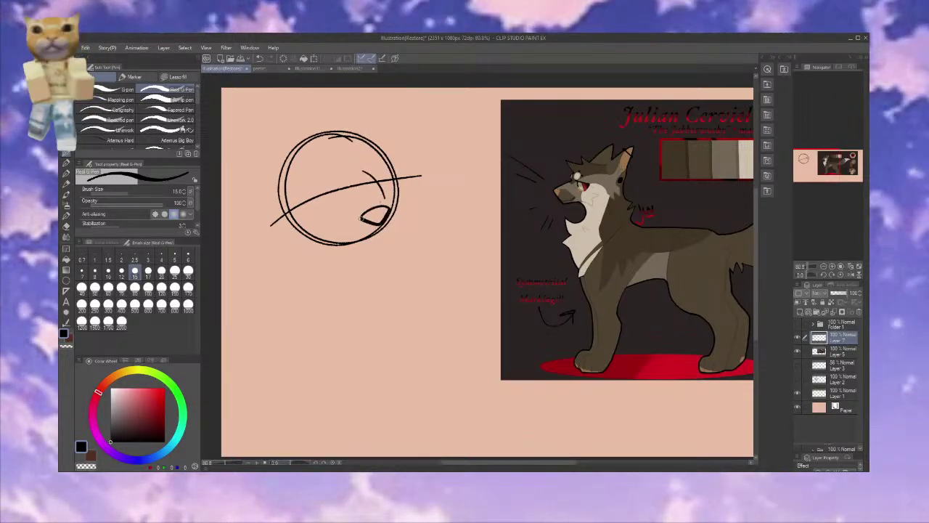
pyautogui.press('Delete')
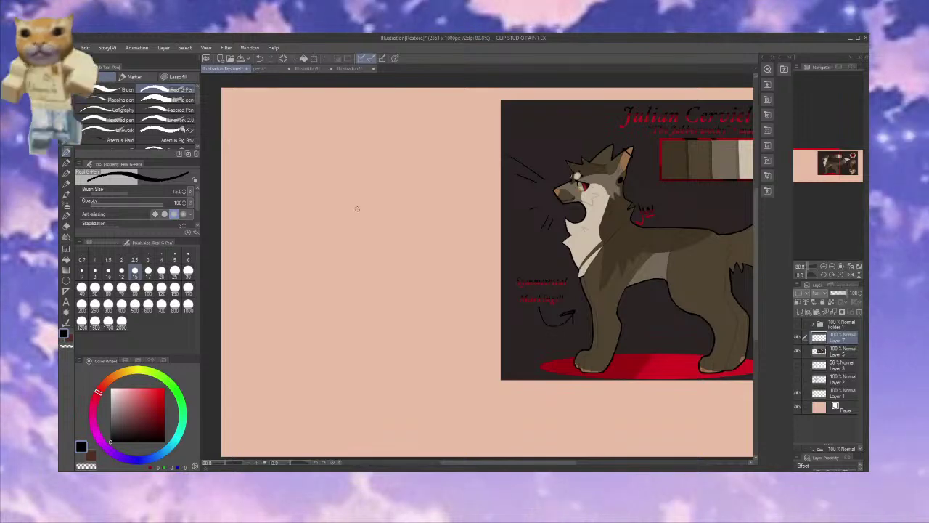
pyautogui.moveTo(459, 228)
pyautogui.mouseDown()
pyautogui.moveTo(334, 262)
pyautogui.moveTo(331, 244)
pyautogui.mouseUp()
pyautogui.press('Delete')
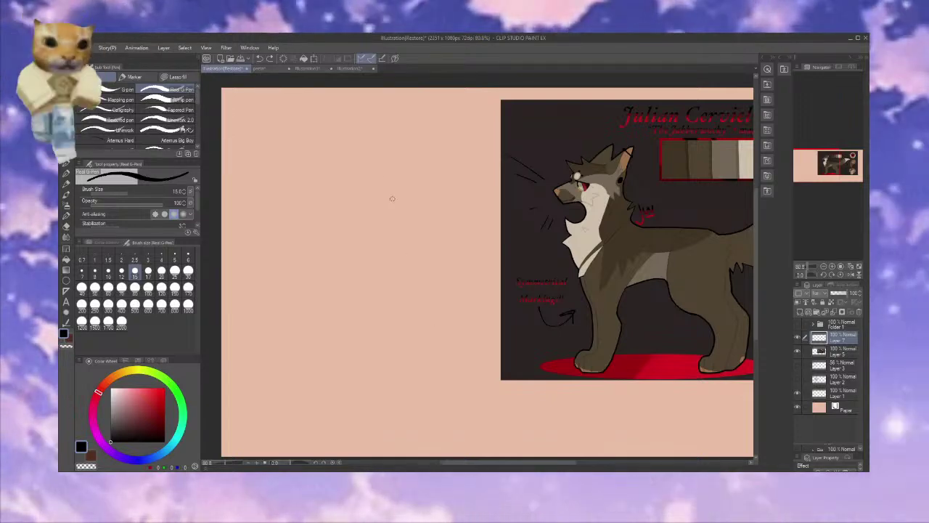
# Sketch a black head circle with a muzzle projecting towards the reference sheet and a small angular nose at its tip
pyautogui.moveTo(366, 135)
pyautogui.mouseDown()
pyautogui.moveTo(420, 231)
pyautogui.moveTo(392, 262)
pyautogui.moveTo(311, 247)
pyautogui.mouseUp()
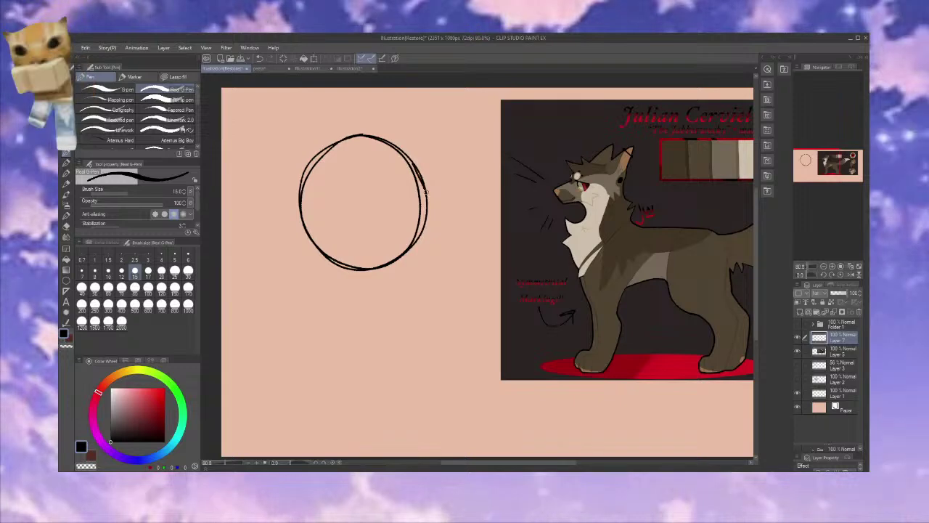
pyautogui.moveTo(427, 191); pyautogui.dragTo(468, 213)
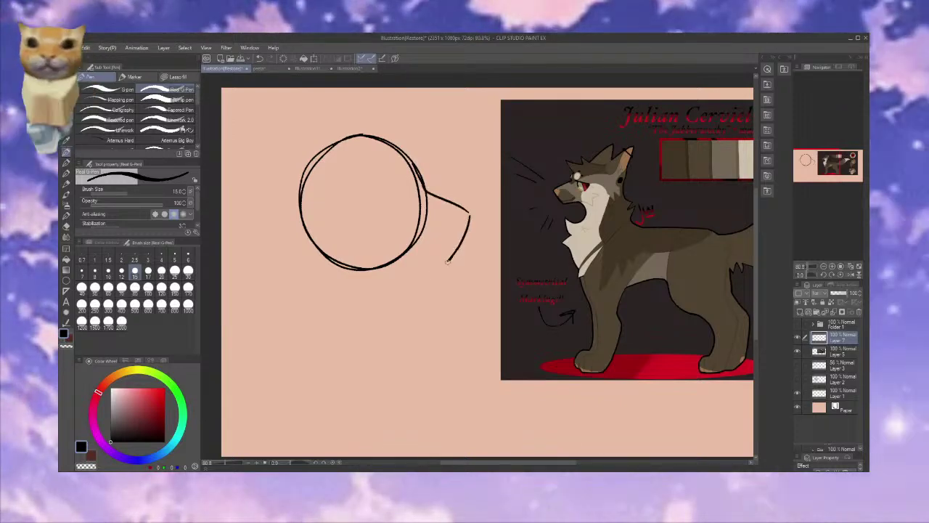
pyautogui.moveTo(445, 264)
pyautogui.mouseDown()
pyautogui.moveTo(415, 273)
pyautogui.moveTo(366, 266)
pyautogui.moveTo(428, 273)
pyautogui.moveTo(363, 271)
pyautogui.moveTo(433, 267)
pyautogui.moveTo(374, 269)
pyautogui.moveTo(412, 275)
pyautogui.mouseUp()
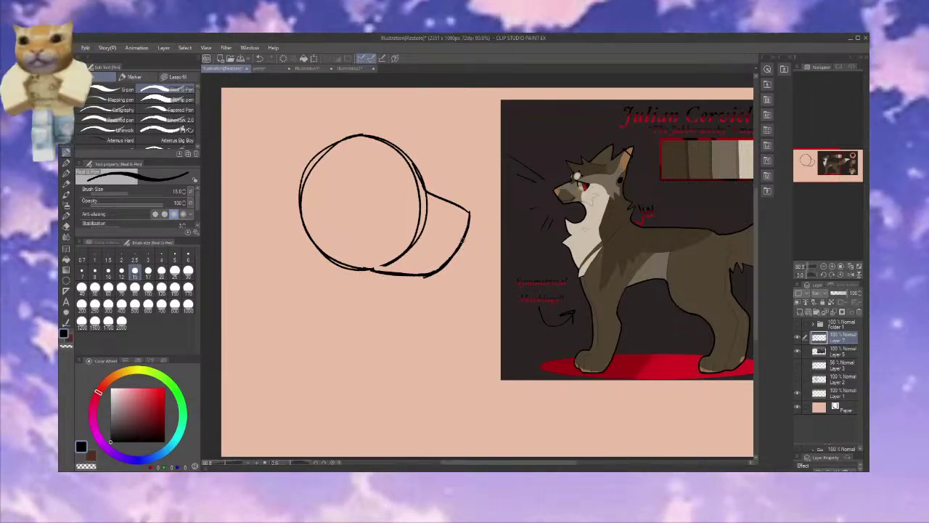
pyautogui.moveTo(451, 220); pyautogui.dragTo(465, 215)
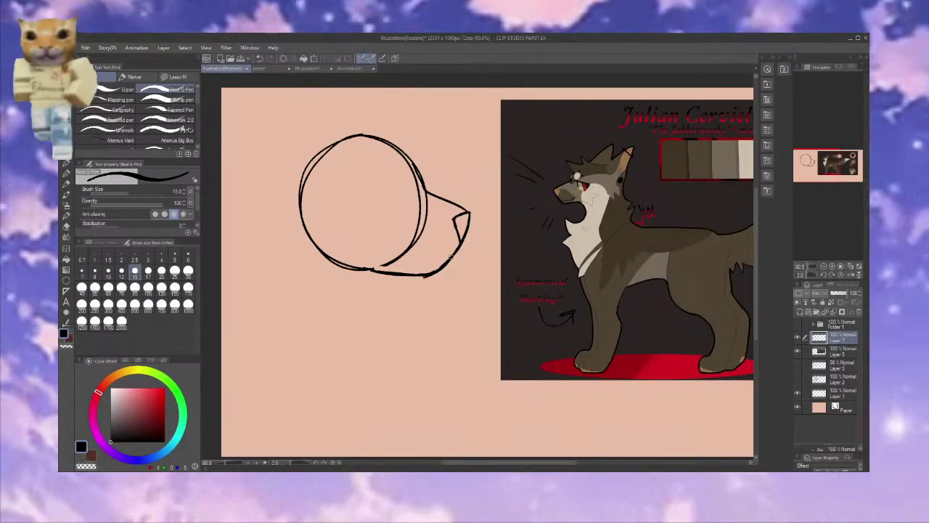
# Add a short mouth line and a slanted brow, and remove the circle's arc crossing the muzzle
pyautogui.moveTo(445, 256); pyautogui.dragTo(421, 267)
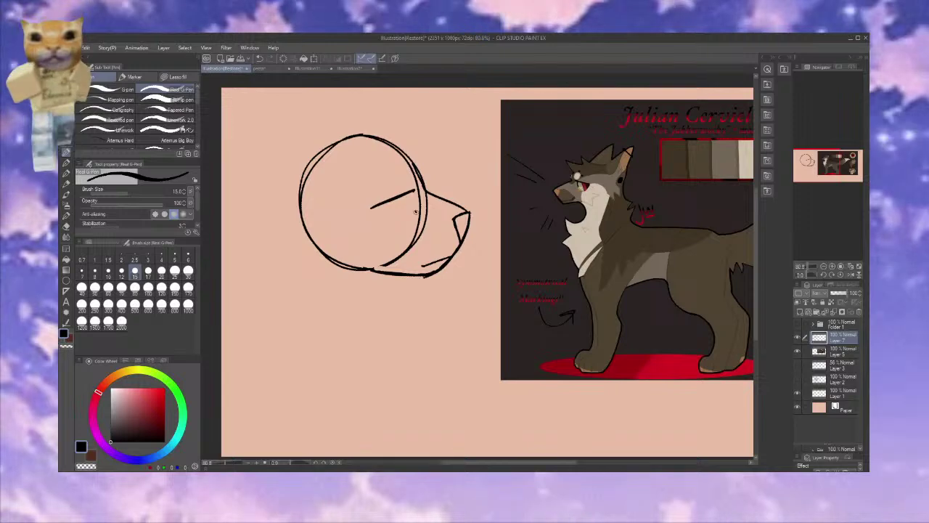
pyautogui.moveTo(416, 212); pyautogui.dragTo(378, 213)
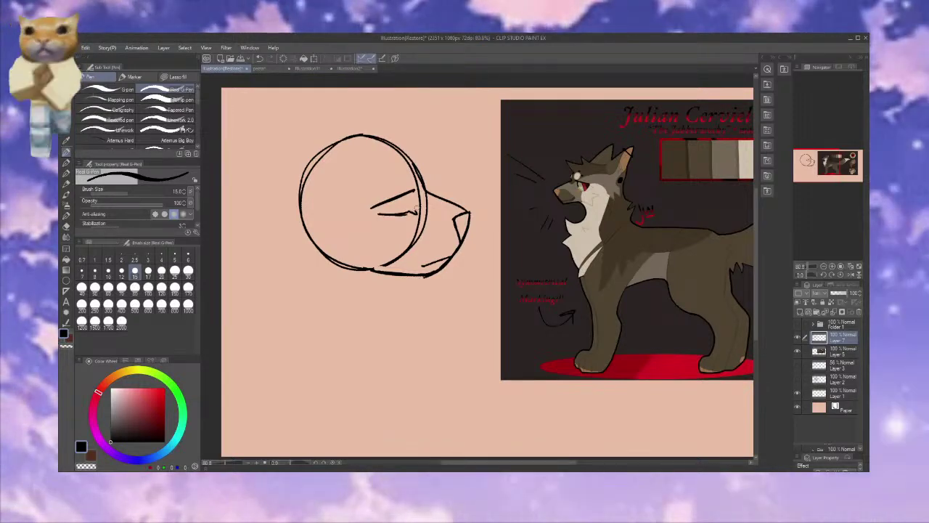
pyautogui.hotkey('ctrl', 'z')
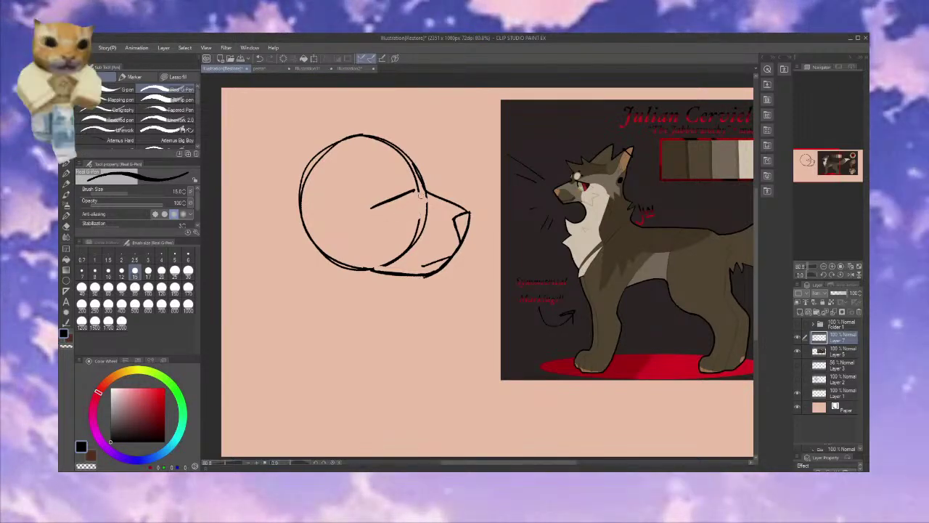
pyautogui.hotkey('ctrl', 'z')
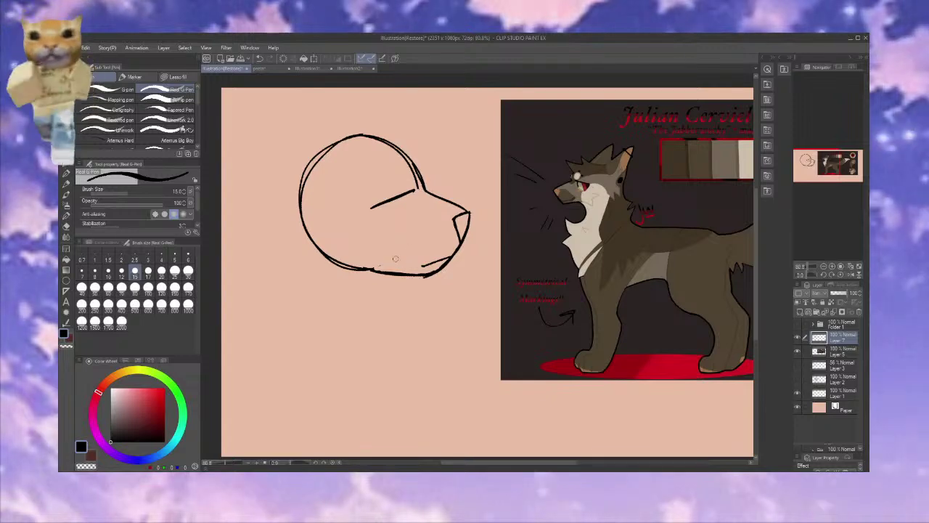
# Redraw the lower jaw line so it joins the back of the head circle to the muzzle
pyautogui.hotkey('ctrl', 'z')
pyautogui.moveTo(399, 273); pyautogui.dragTo(347, 268)
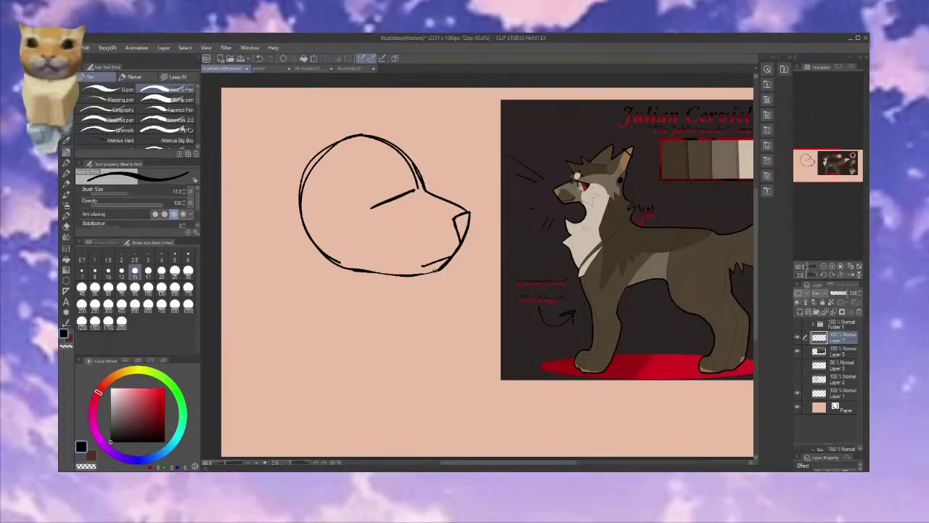
pyautogui.moveTo(438, 268); pyautogui.dragTo(353, 271)
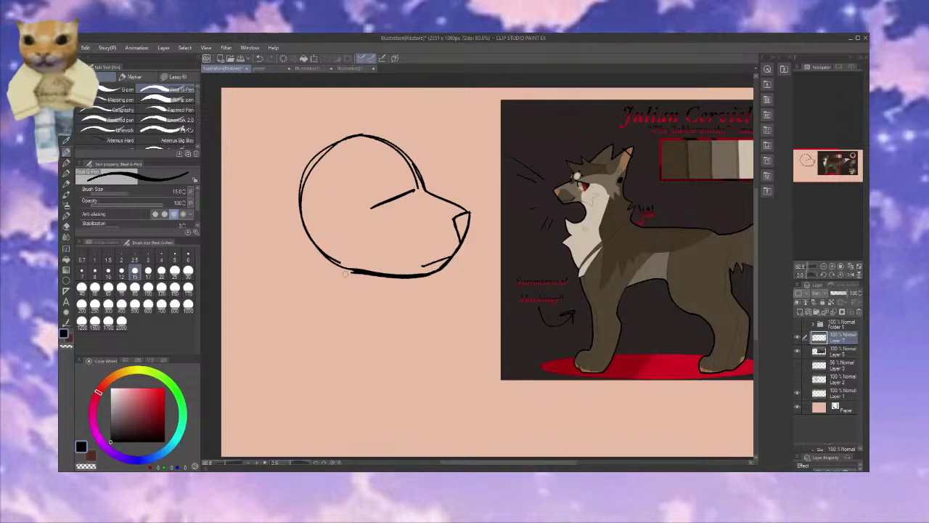
pyautogui.hotkey('ctrl', 'z')
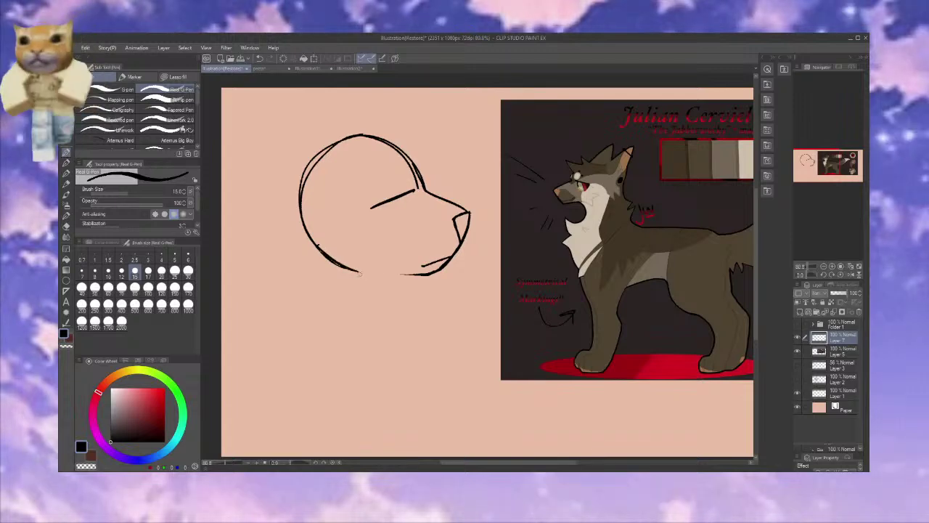
pyautogui.moveTo(359, 273); pyautogui.dragTo(424, 275)
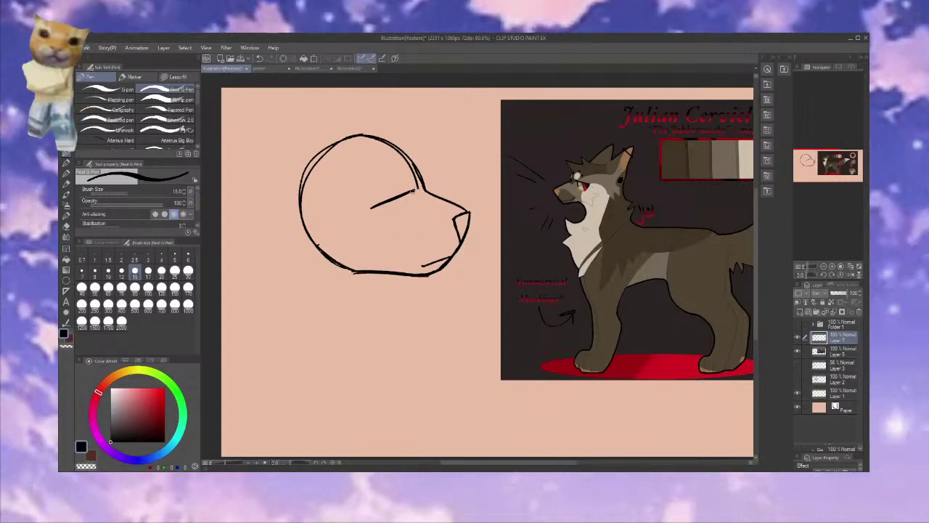
# Sketch the narrowed eye and far brow strokes, redraw the forehead outline as a single line, and add an oval spot above the eye
pyautogui.moveTo(411, 194)
pyautogui.mouseDown()
pyautogui.moveTo(400, 215)
pyautogui.moveTo(413, 221)
pyautogui.moveTo(381, 225)
pyautogui.moveTo(376, 216)
pyautogui.moveTo(418, 210)
pyautogui.moveTo(376, 216)
pyautogui.moveTo(417, 213)
pyautogui.moveTo(460, 185)
pyautogui.mouseUp()
pyautogui.hotkey('ctrl', 'z')
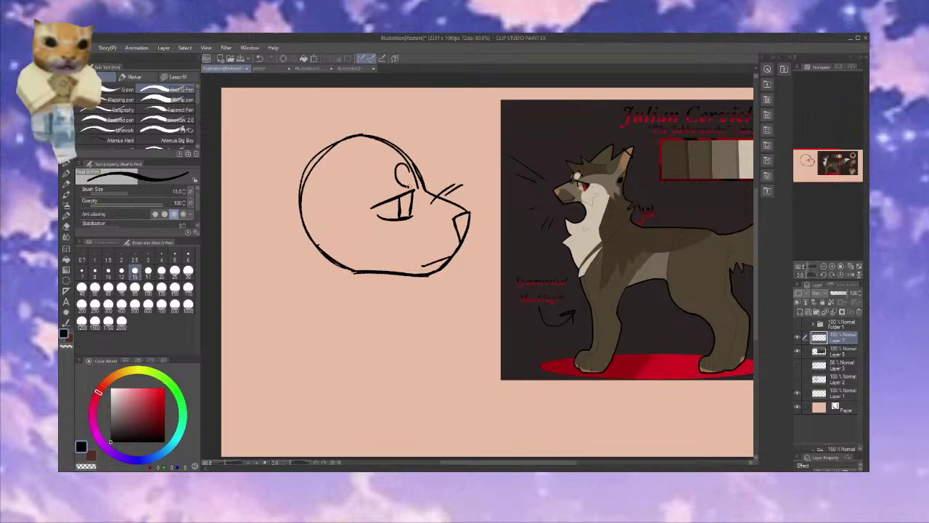
pyautogui.hotkey('ctrl', 'z')
pyautogui.hotkey('ctrl', 'z')
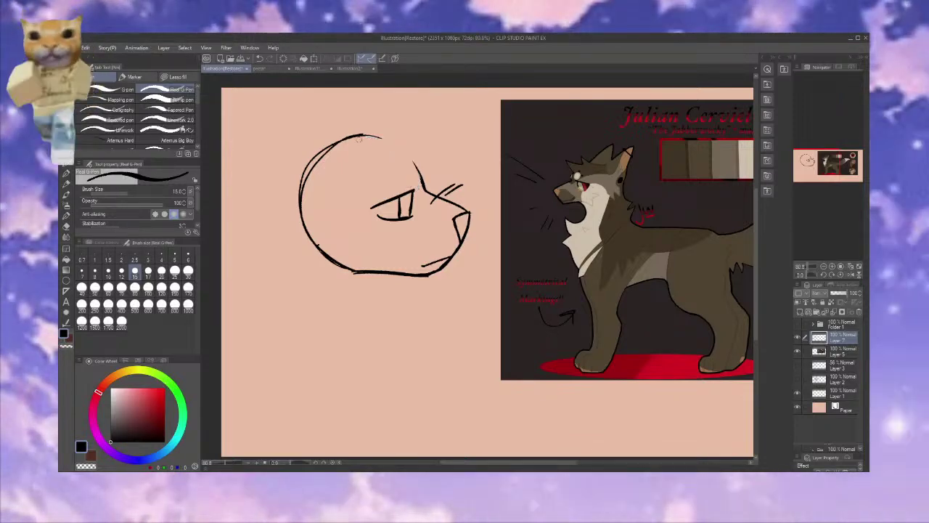
pyautogui.moveTo(411, 159); pyautogui.dragTo(419, 184)
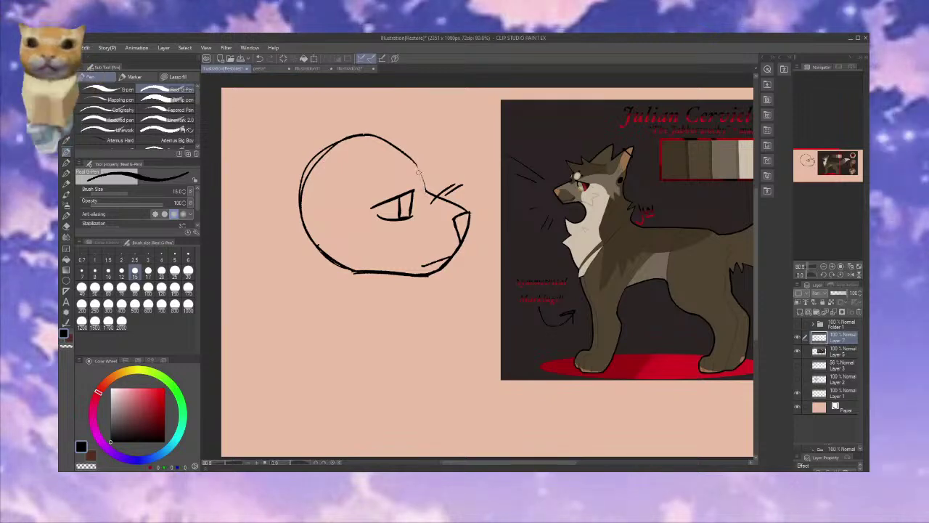
pyautogui.moveTo(418, 172)
pyautogui.mouseDown()
pyautogui.moveTo(427, 186)
pyautogui.moveTo(412, 183)
pyautogui.mouseUp()
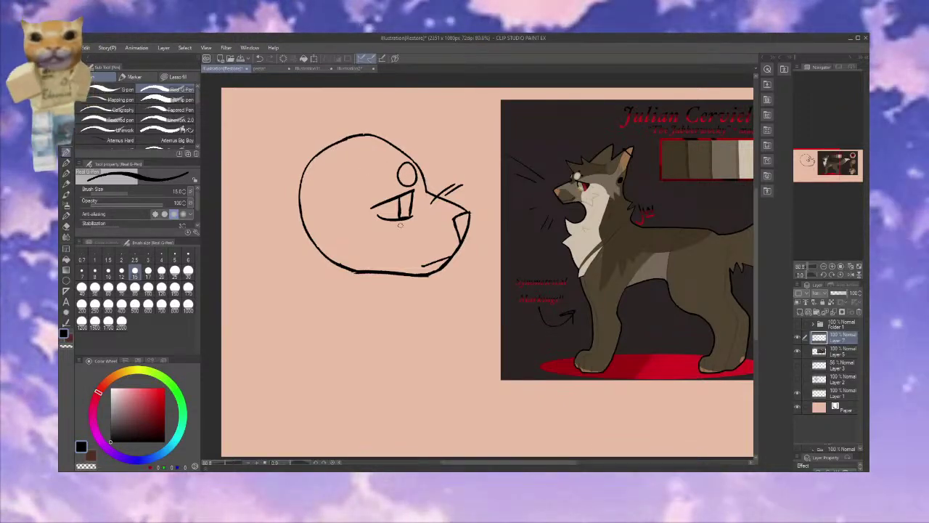
# Replace the lower back of the head circle with a curved cheek line and a pointed cheek tuft
pyautogui.moveTo(317, 231)
pyautogui.mouseDown()
pyautogui.moveTo(314, 272)
pyautogui.moveTo(357, 269)
pyautogui.mouseUp()
pyautogui.hotkey('ctrl', 'z')
pyautogui.hotkey('ctrl', 'z')
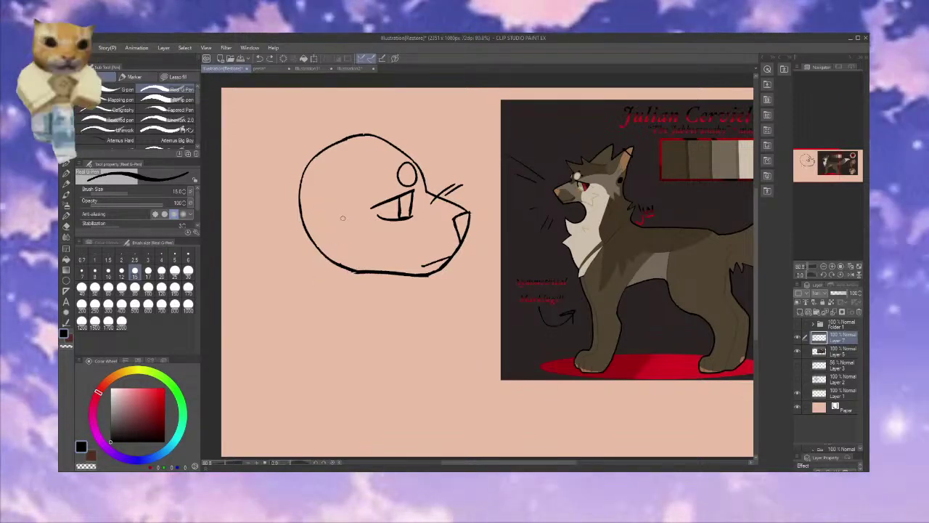
pyautogui.moveTo(319, 246)
pyautogui.mouseDown()
pyautogui.moveTo(311, 268)
pyautogui.moveTo(356, 272)
pyautogui.mouseUp()
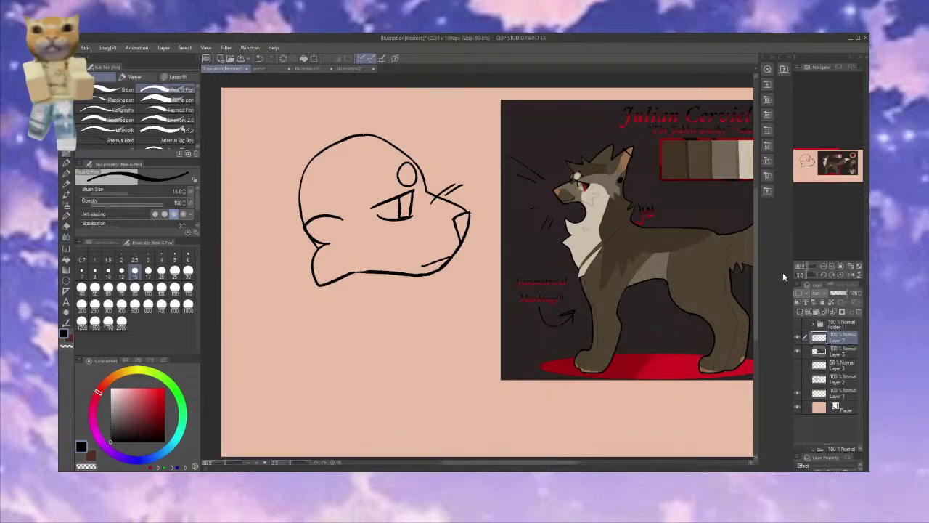
# Thin and smooth the underside of the jaw and clean up the curved strokes of the cheek fur
pyautogui.scroll(1, 821, 166)
pyautogui.moveTo(821, 165); pyautogui.dragTo(820, 165)
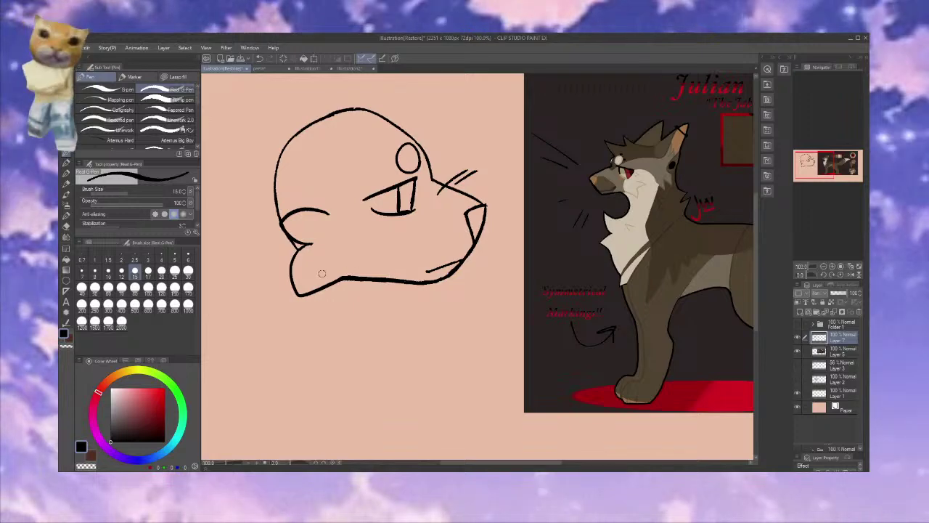
pyautogui.moveTo(336, 280); pyautogui.dragTo(379, 278)
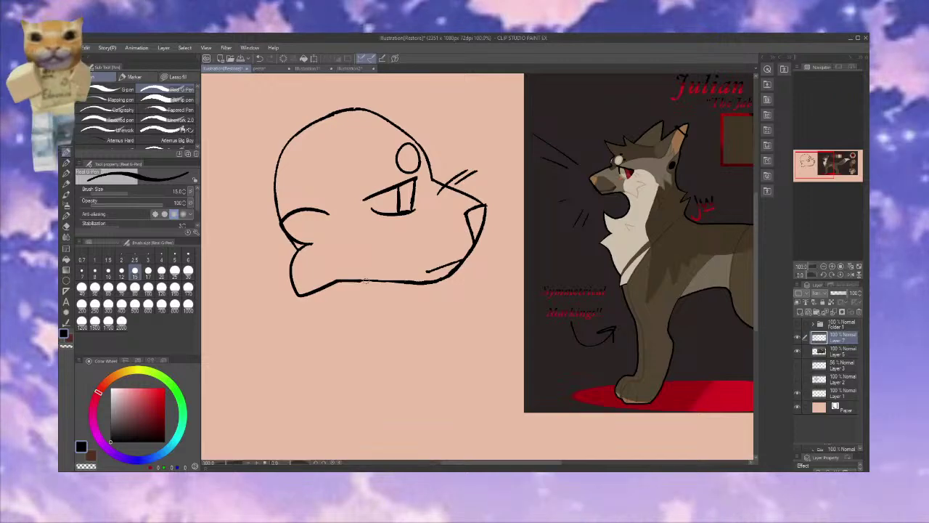
pyautogui.moveTo(366, 280); pyautogui.dragTo(407, 279)
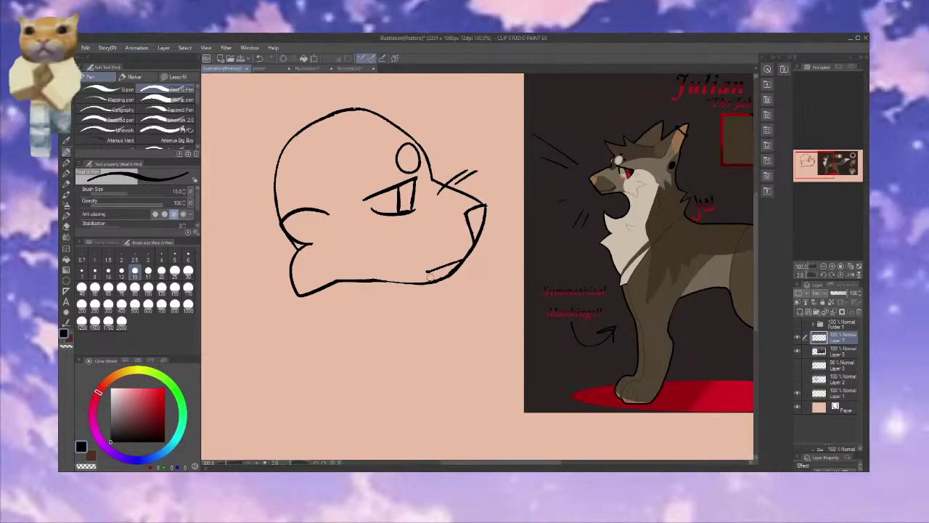
pyautogui.moveTo(400, 280)
pyautogui.mouseDown()
pyautogui.moveTo(371, 281)
pyautogui.moveTo(434, 284)
pyautogui.mouseUp()
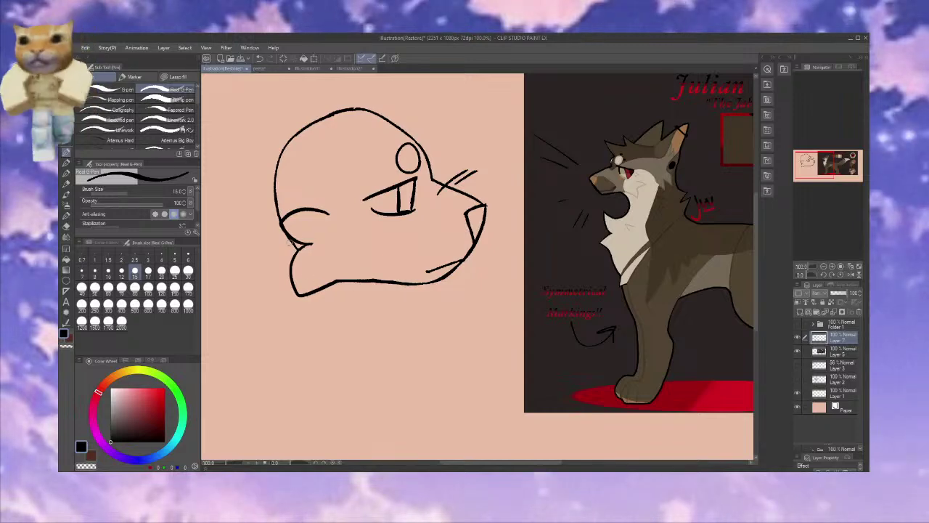
pyautogui.moveTo(282, 231); pyautogui.dragTo(311, 240)
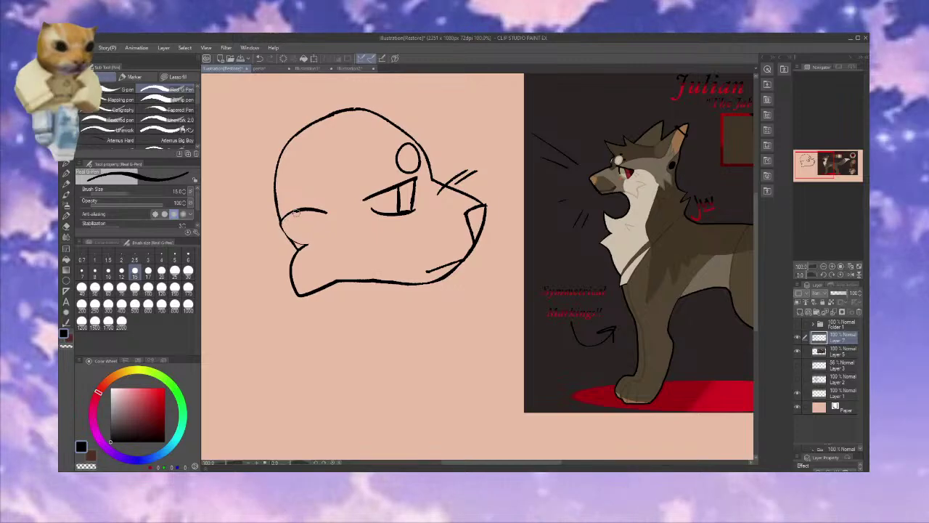
pyautogui.hotkey('ctrl', 'z')
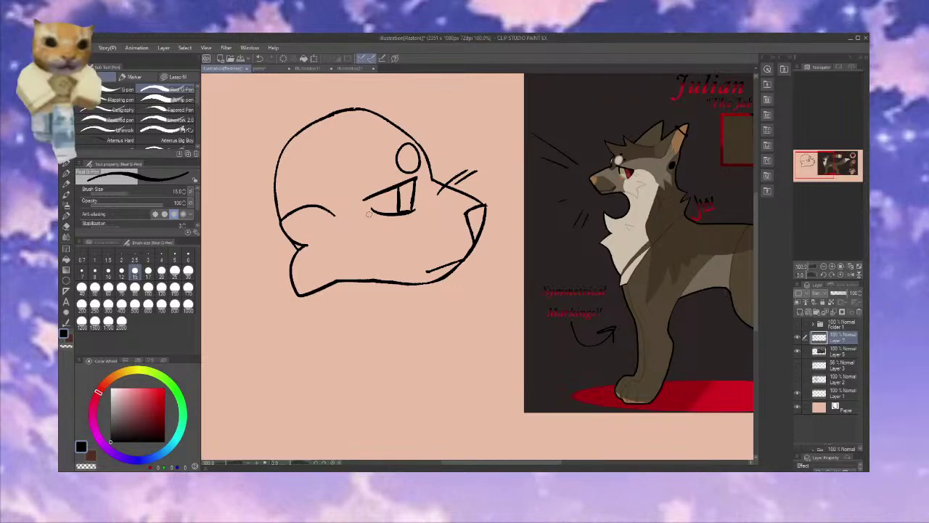
# Add short dashes behind the eye and on the muzzle bridge, and give the mouth a thick upturned corner
pyautogui.moveTo(361, 210); pyautogui.dragTo(357, 217)
pyautogui.moveTo(367, 211); pyautogui.dragTo(362, 219)
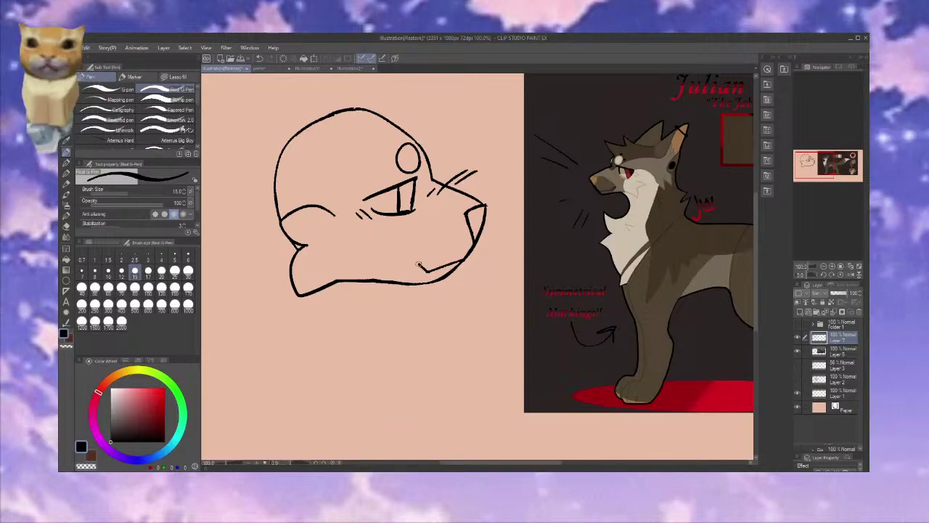
pyautogui.moveTo(418, 264); pyautogui.dragTo(433, 271)
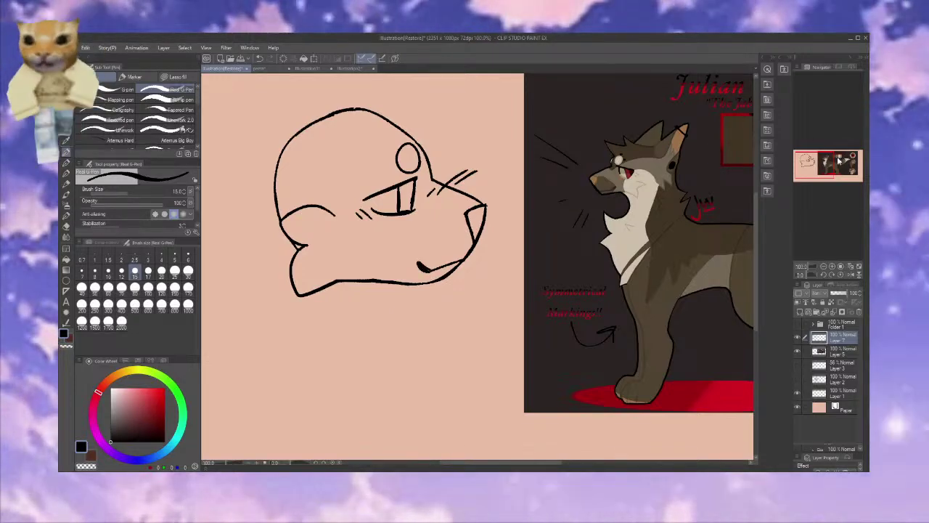
# Draw two pointed hair tufts sweeping forward over the forehead, blend them into the head outline, and redraw the brow line beneath them
pyautogui.moveTo(809, 162)
pyautogui.mouseDown()
pyautogui.moveTo(824, 163)
pyautogui.moveTo(814, 158)
pyautogui.mouseUp()
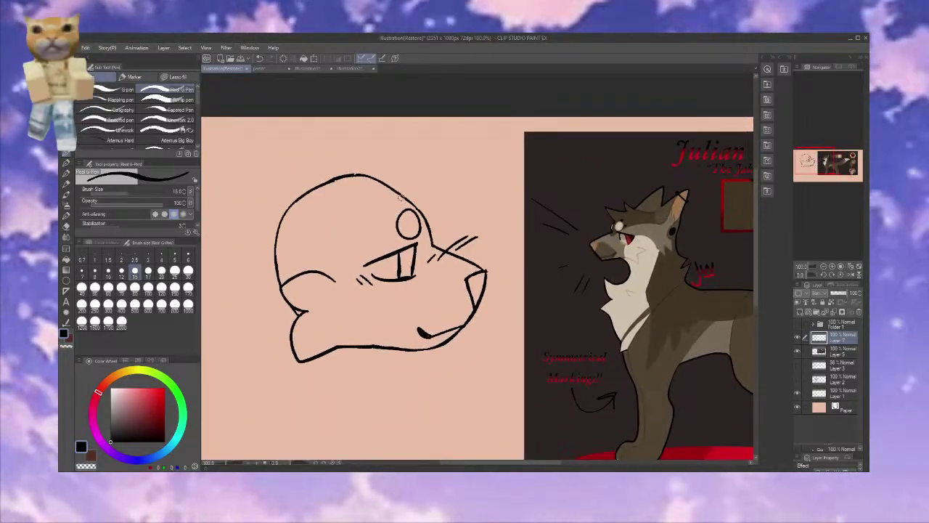
pyautogui.moveTo(359, 174)
pyautogui.mouseDown()
pyautogui.moveTo(415, 145)
pyautogui.moveTo(434, 226)
pyautogui.mouseUp()
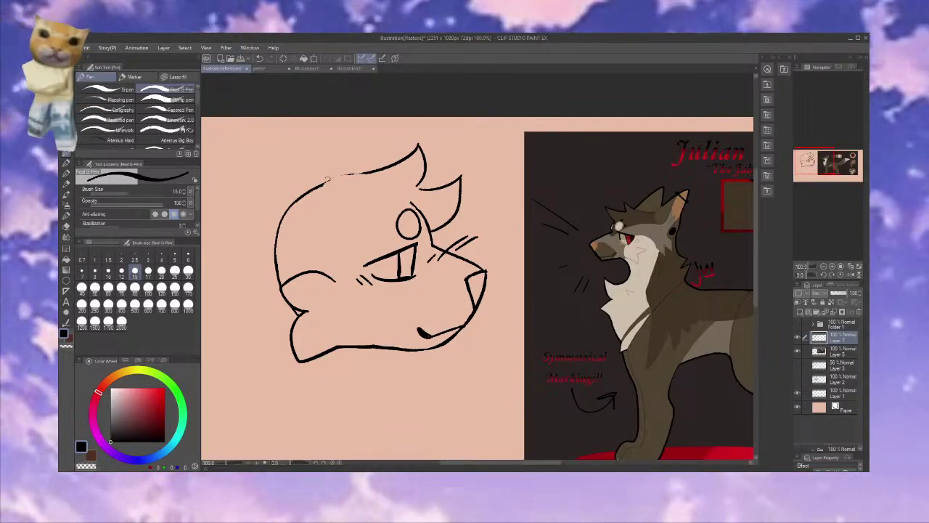
pyautogui.moveTo(323, 183); pyautogui.dragTo(355, 175)
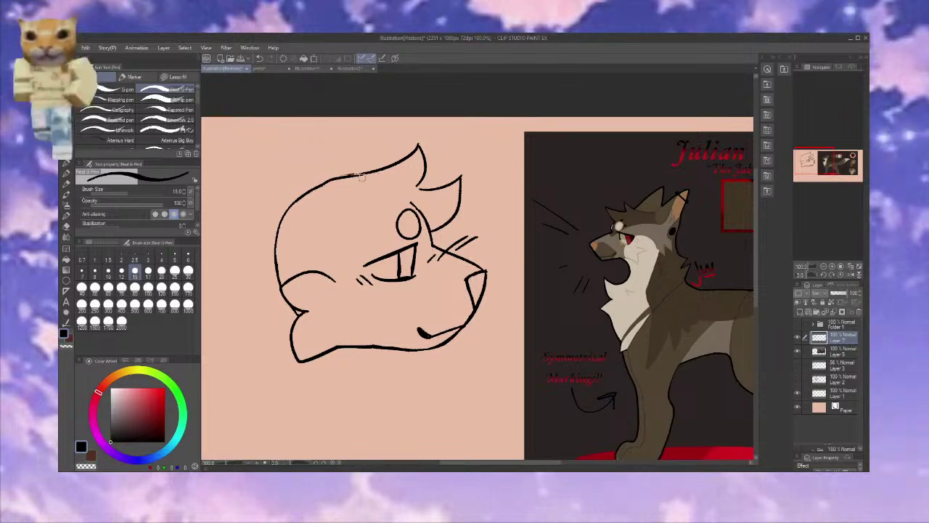
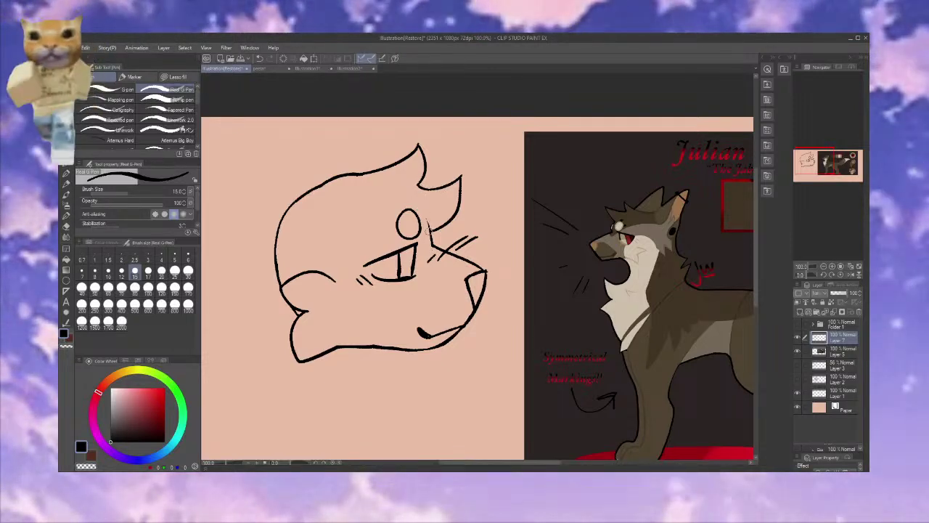
pyautogui.moveTo(400, 195); pyautogui.dragTo(427, 214)
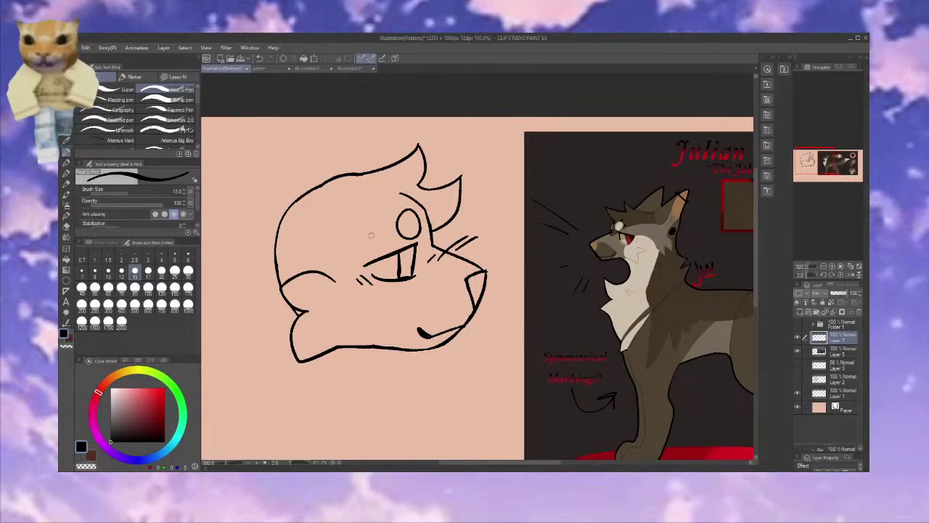
# Draw a large ear extending back from the head, with a fur tuft and a round earring at its base
pyautogui.moveTo(341, 192)
pyautogui.mouseDown()
pyautogui.moveTo(263, 165)
pyautogui.moveTo(208, 192)
pyautogui.moveTo(266, 309)
pyautogui.moveTo(297, 311)
pyautogui.mouseUp()
pyautogui.moveTo(247, 267); pyautogui.dragTo(280, 285)
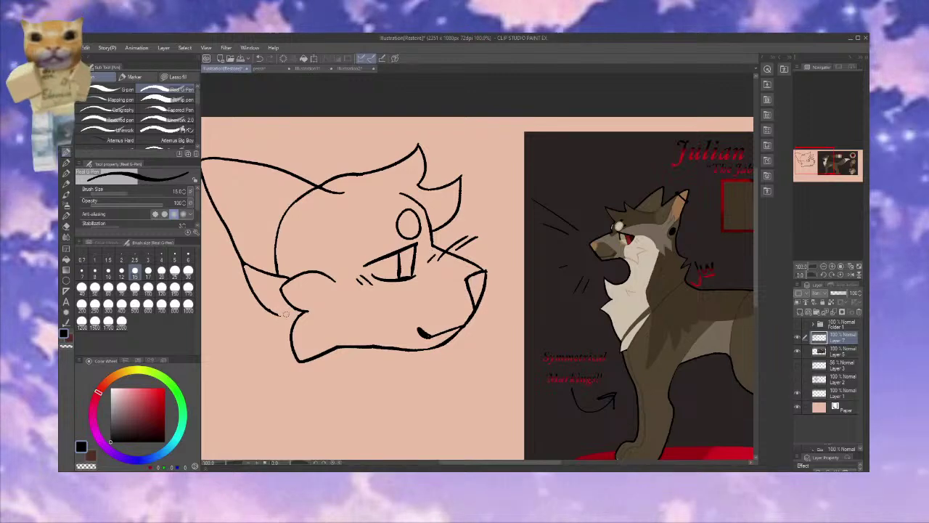
pyautogui.moveTo(285, 313); pyautogui.dragTo(273, 328)
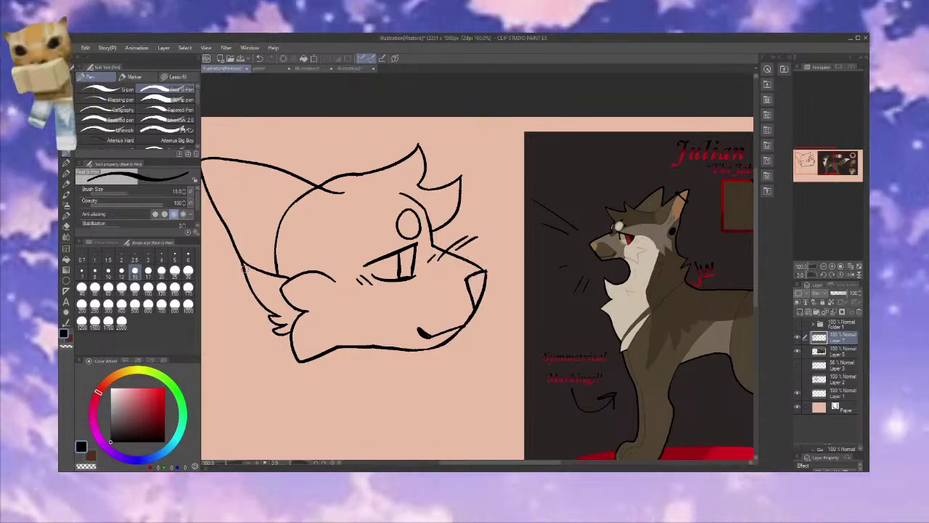
pyautogui.moveTo(281, 289)
pyautogui.mouseDown()
pyautogui.moveTo(270, 299)
pyautogui.moveTo(289, 308)
pyautogui.mouseUp()
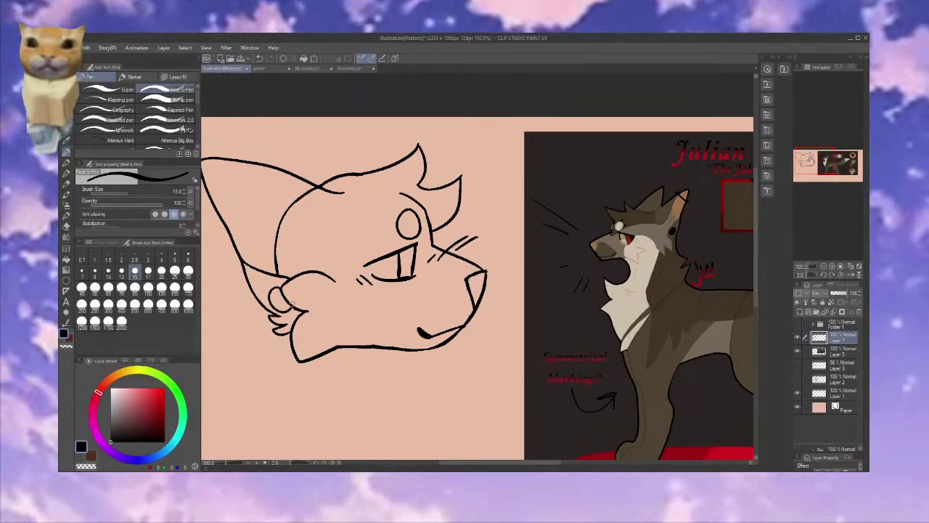
# Remove the head arc crossing the ear, and draw the rounded front fold of the ear with jagged inner fur
pyautogui.hotkey('ctrl', 'z')
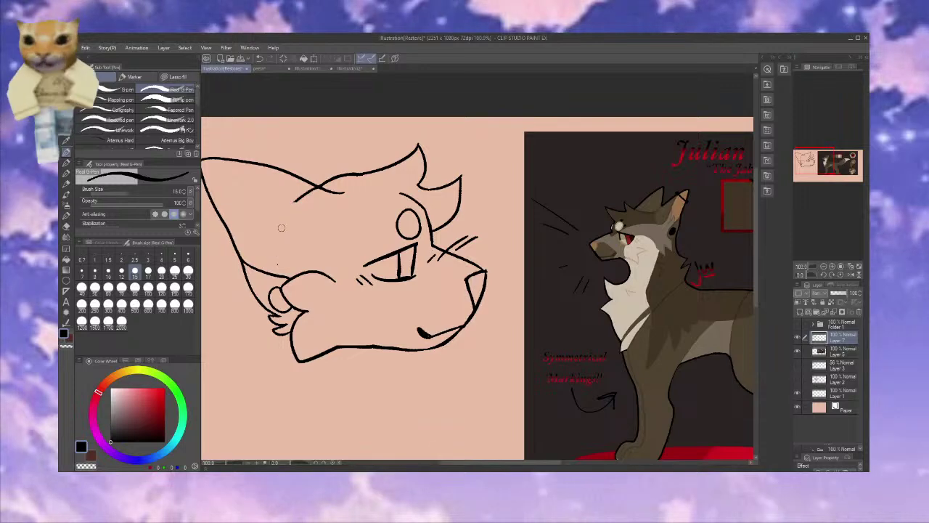
pyautogui.hotkey('ctrl', 'z')
pyautogui.hotkey('ctrl', 'z')
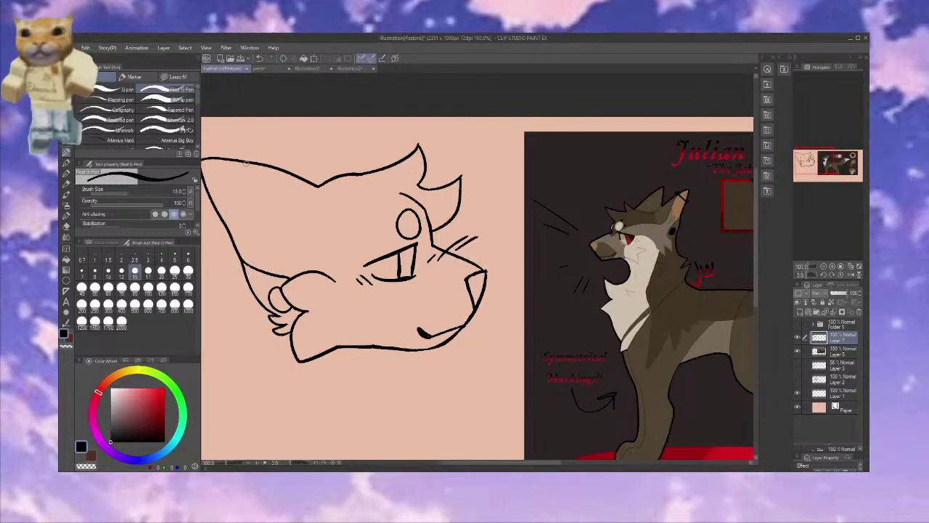
pyautogui.moveTo(245, 163)
pyautogui.mouseDown()
pyautogui.moveTo(328, 249)
pyautogui.moveTo(310, 187)
pyautogui.moveTo(318, 252)
pyautogui.moveTo(313, 191)
pyautogui.mouseUp()
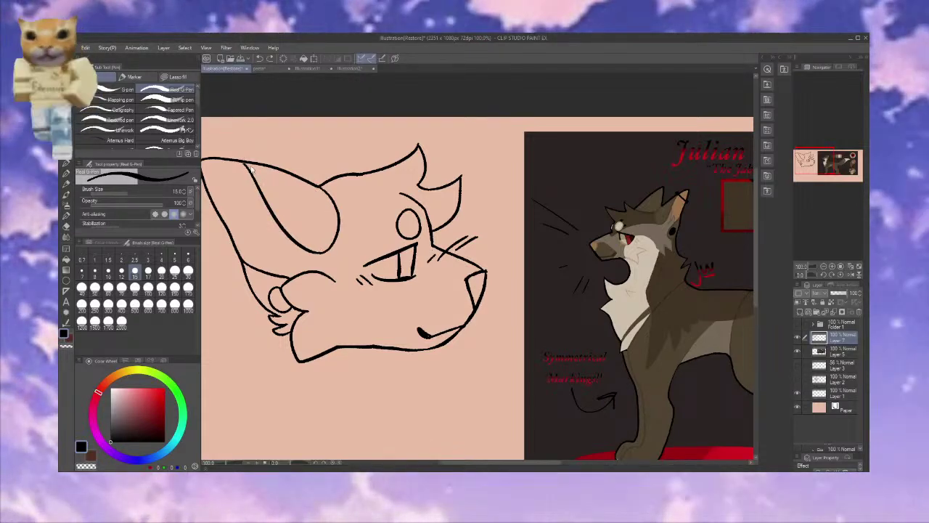
pyautogui.moveTo(260, 198); pyautogui.dragTo(273, 257)
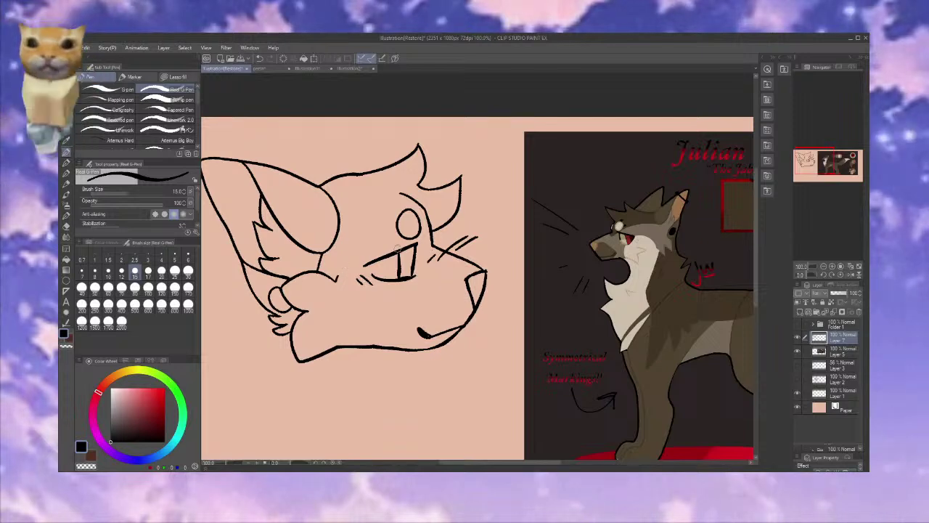
# Add a new layer between the line art and the reference sheet, and ready the Fill tool with the reference wolf's grey-brown
pyautogui.click(823, 351)
pyautogui.click(802, 315)
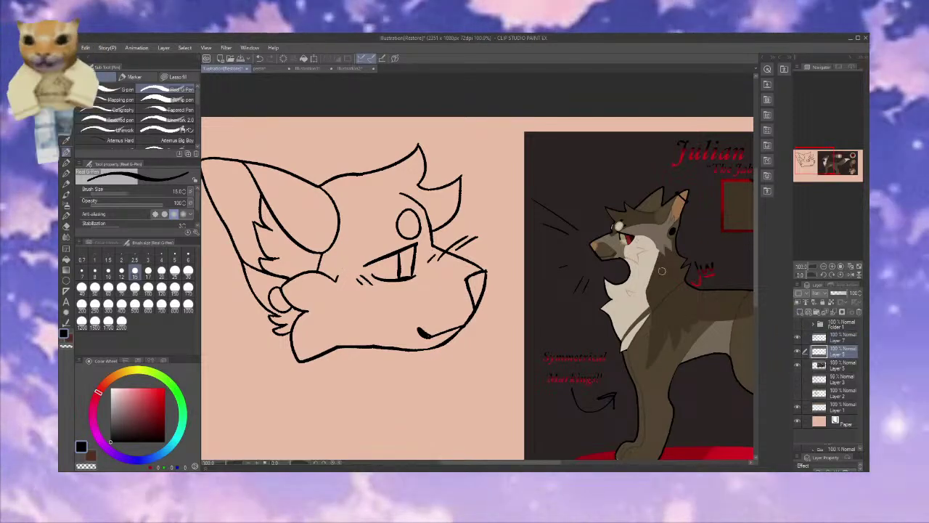
pyautogui.click(69, 267)
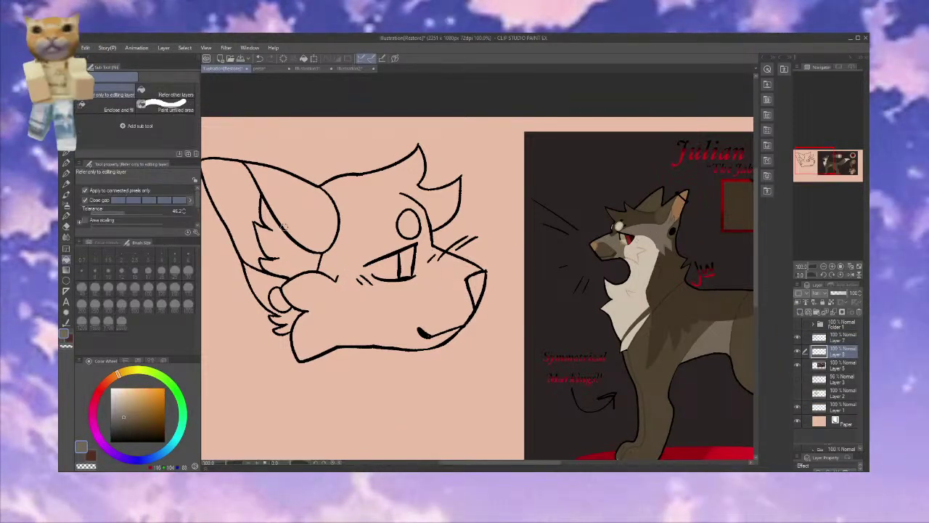
# Fill the ear, fur tufts, face, hair, eye and brow spot with the grey-brown base colour
pyautogui.click(232, 196)
pyautogui.click(309, 210)
pyautogui.click(280, 301)
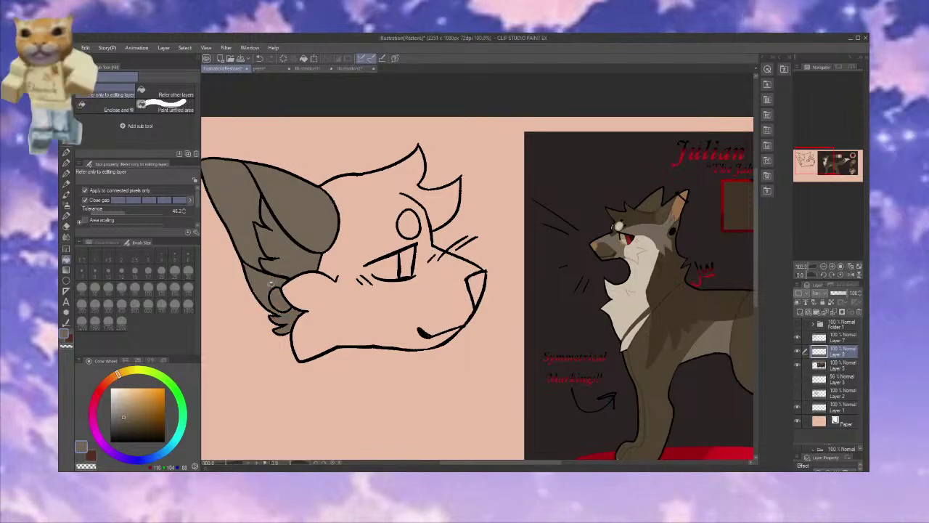
pyautogui.click(327, 277)
pyautogui.click(391, 270)
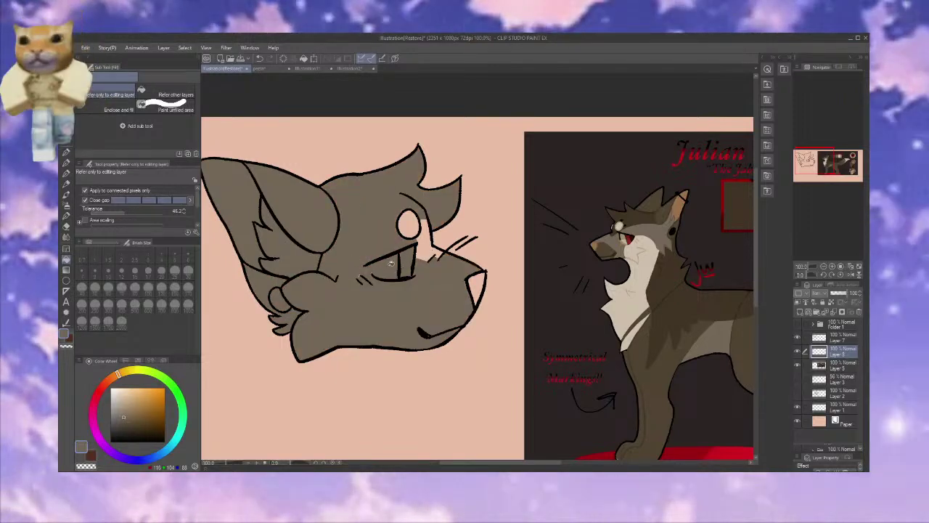
pyautogui.click(408, 225)
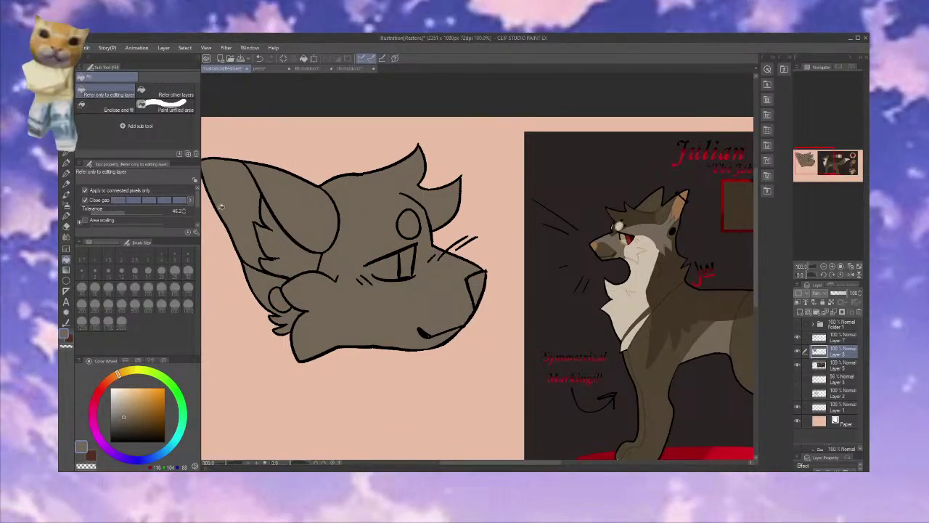
# Outline and fill a rounded brown marking on the muzzle between the nose and mouth corner, using the brown sampled from the reference wolf
pyautogui.click(66, 152)
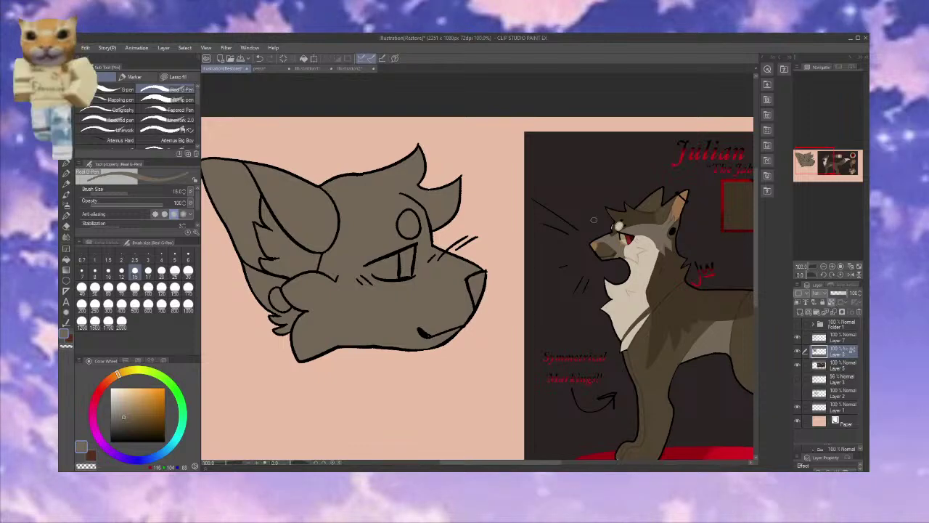
pyautogui.keyDown('alt'); pyautogui.click(537, 250); pyautogui.keyUp('alt')
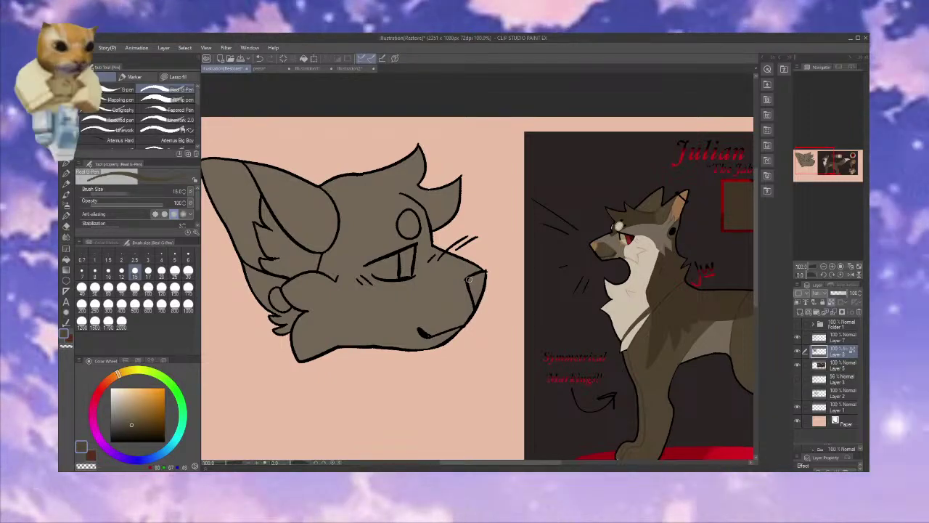
pyautogui.moveTo(442, 281); pyautogui.dragTo(423, 308)
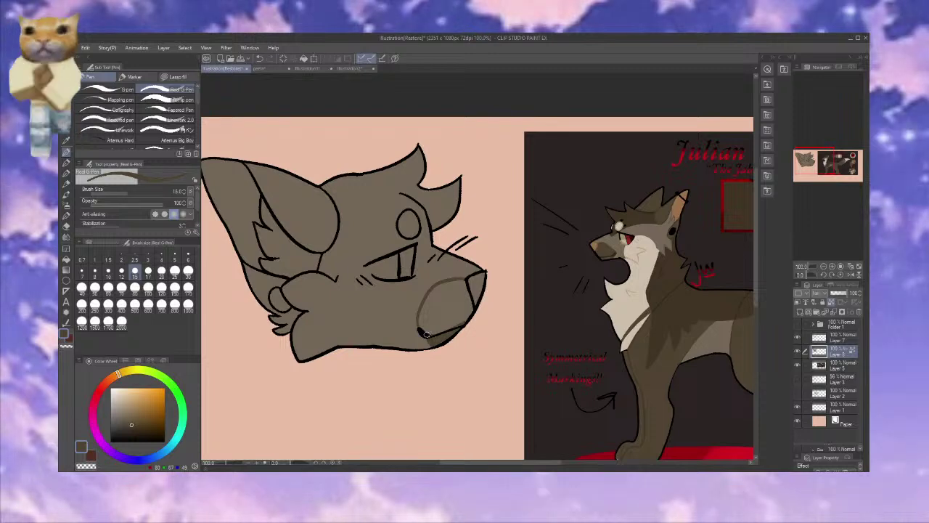
pyautogui.moveTo(423, 333)
pyautogui.mouseDown()
pyautogui.moveTo(476, 311)
pyautogui.moveTo(432, 333)
pyautogui.moveTo(471, 295)
pyautogui.moveTo(427, 331)
pyautogui.mouseUp()
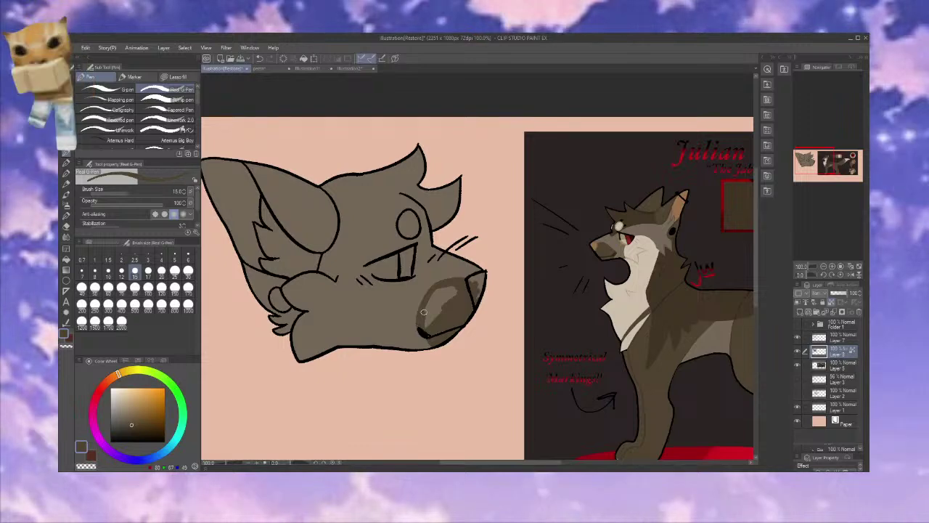
pyautogui.moveTo(422, 328); pyautogui.dragTo(458, 289)
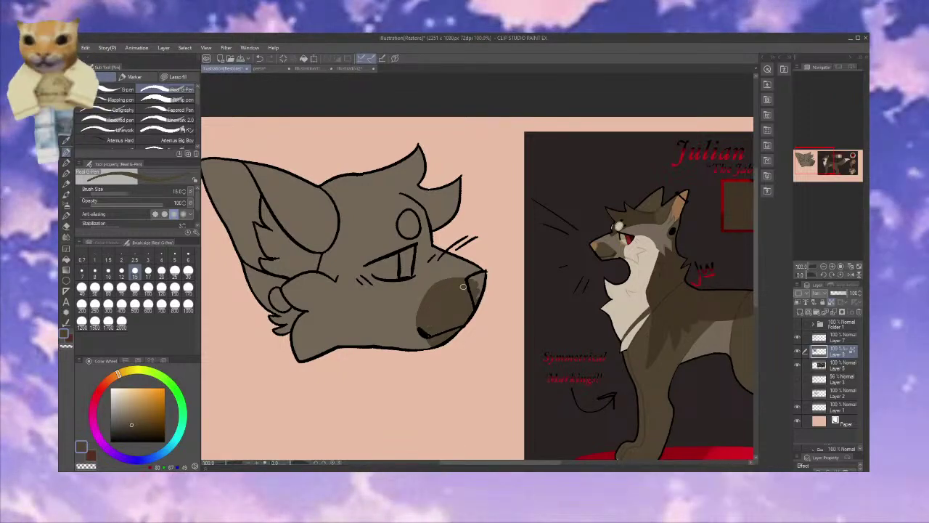
# Sample the reference wolf's darker brown and paint a narrow strip along the front of the forehead beside the brow spot
pyautogui.click(832, 267)
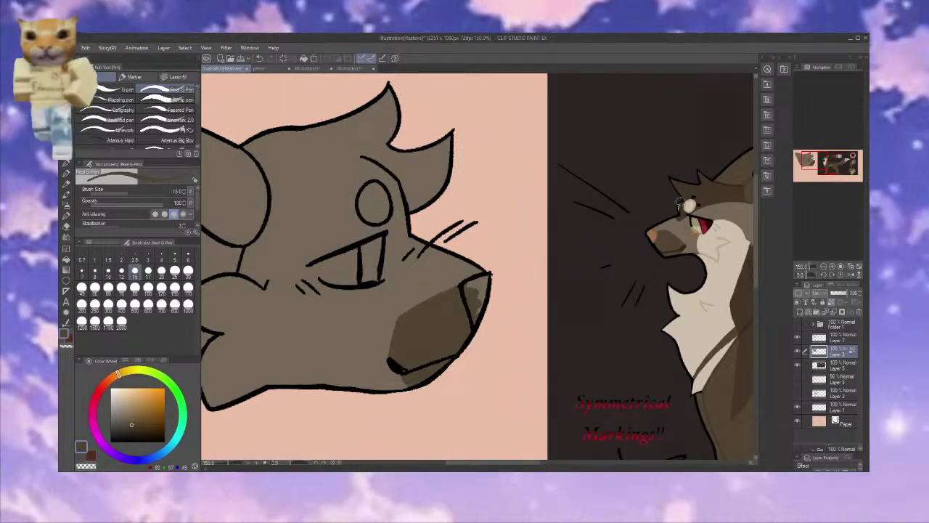
pyautogui.keyDown('alt'); pyautogui.click(709, 194); pyautogui.keyUp('alt')
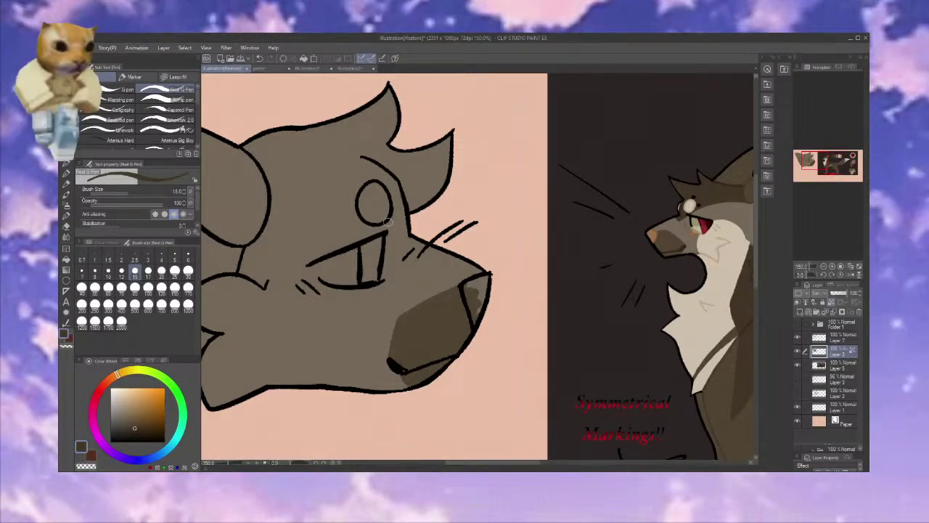
pyautogui.moveTo(403, 234); pyautogui.dragTo(396, 196)
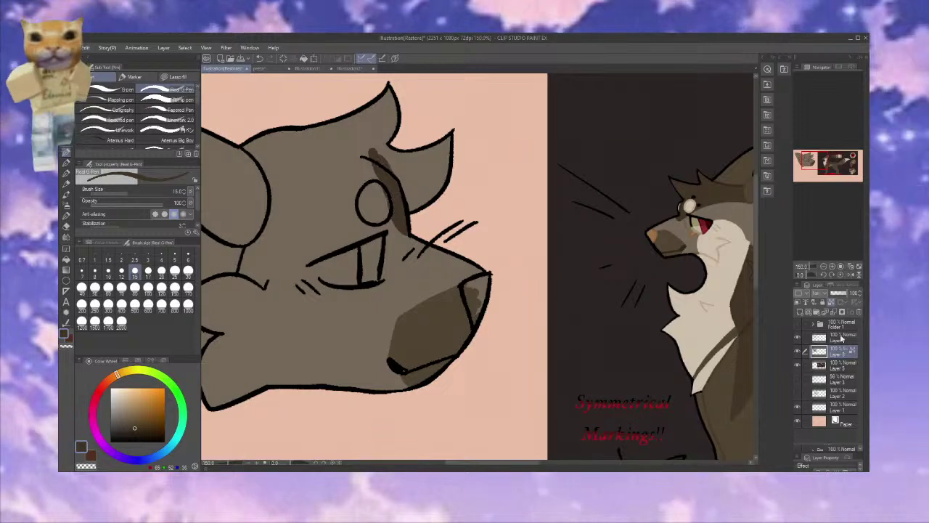
# Duplicate the line art layer, merge the copy down to strengthen the lines, and return to the colour layer
pyautogui.hotkey('ctrl', 'c')
pyautogui.hotkey('ctrl', 'v')
pyautogui.click(828, 312)
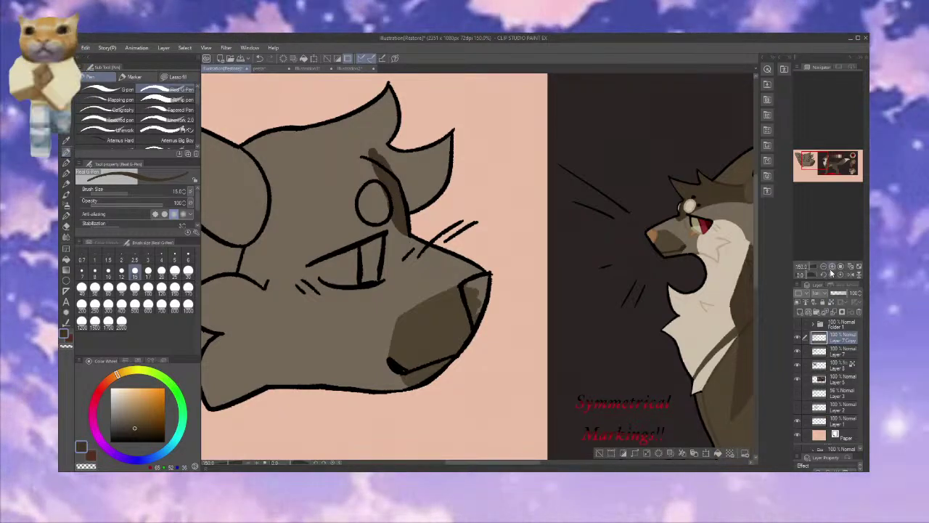
pyautogui.keyDown('alt'); pyautogui.click(398, 369); pyautogui.keyUp('alt')
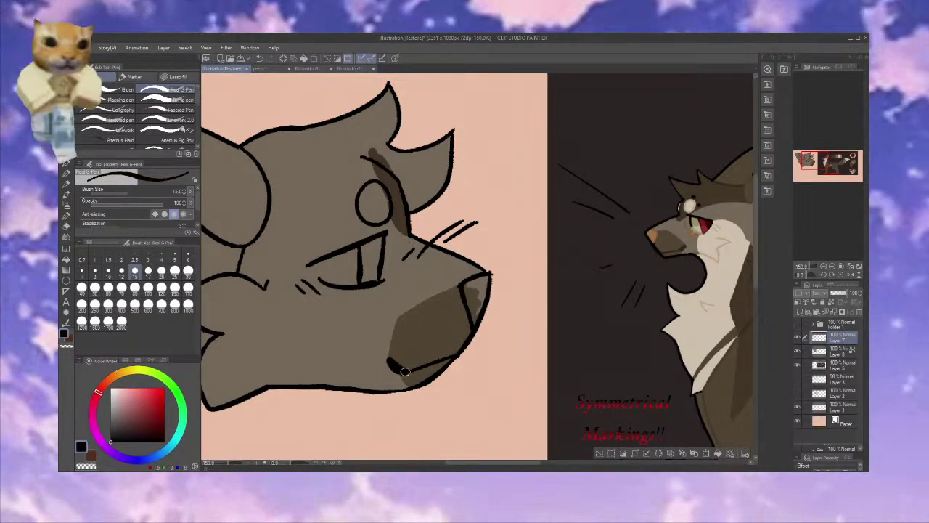
pyautogui.click(816, 351)
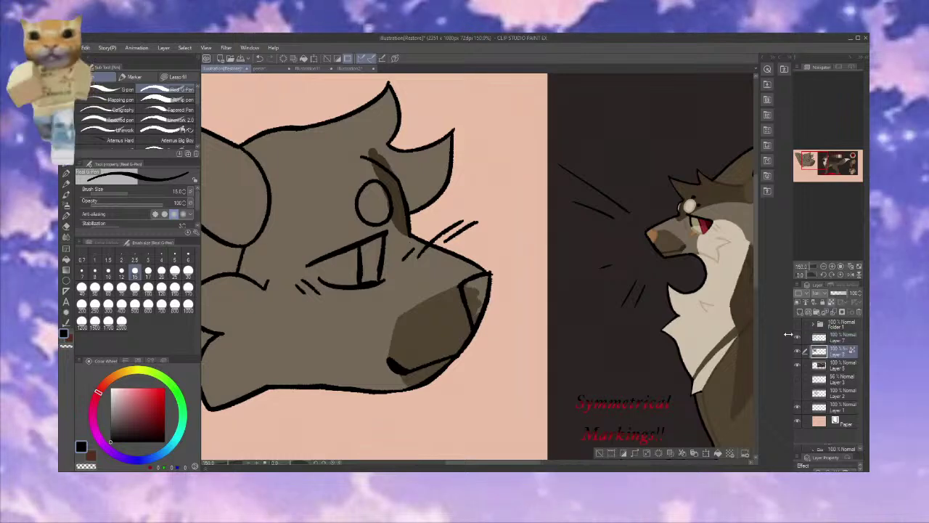
# Clean the forehead strip's lower edge with the grey-brown base and paint a dark brown arc from the ear over the brow spot
pyautogui.keyDown('alt'); pyautogui.click(410, 357); pyautogui.keyUp('alt')
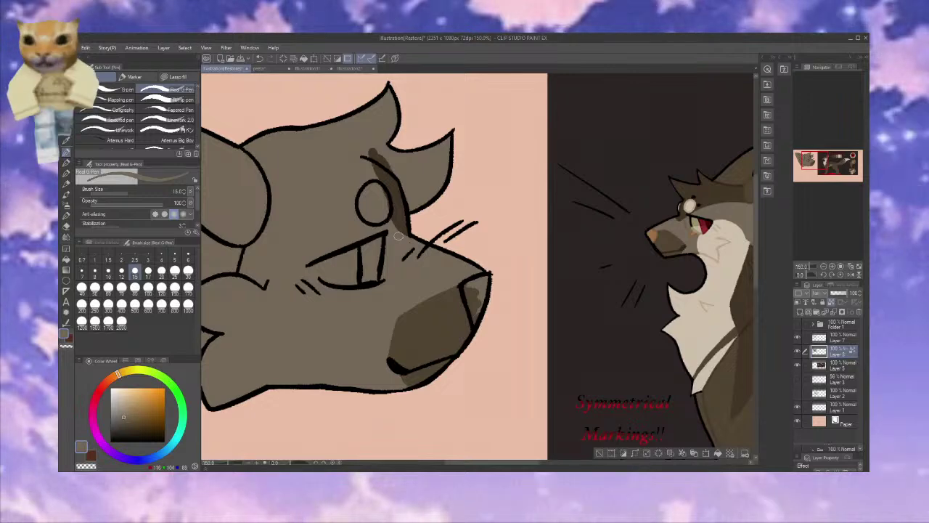
pyautogui.keyDown('alt'); pyautogui.click(398, 207); pyautogui.keyUp('alt')
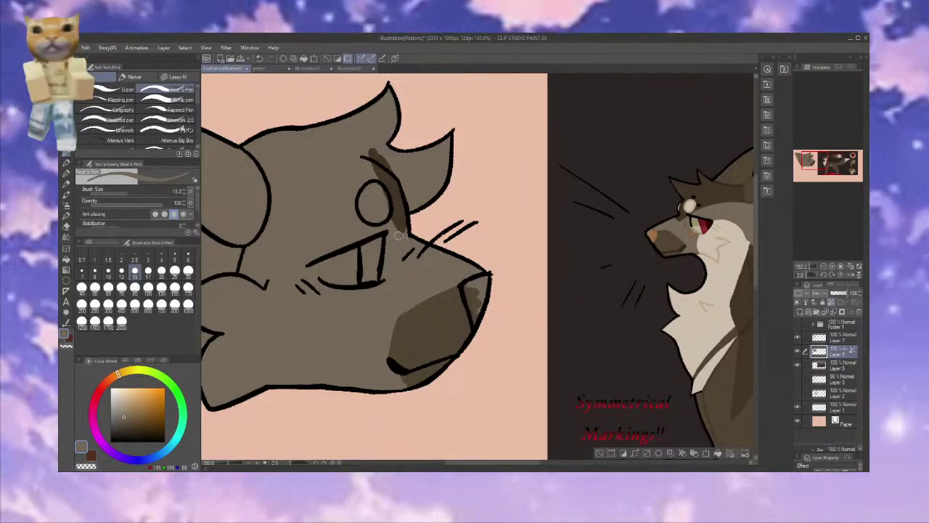
pyautogui.scroll(-2, 314, 191)
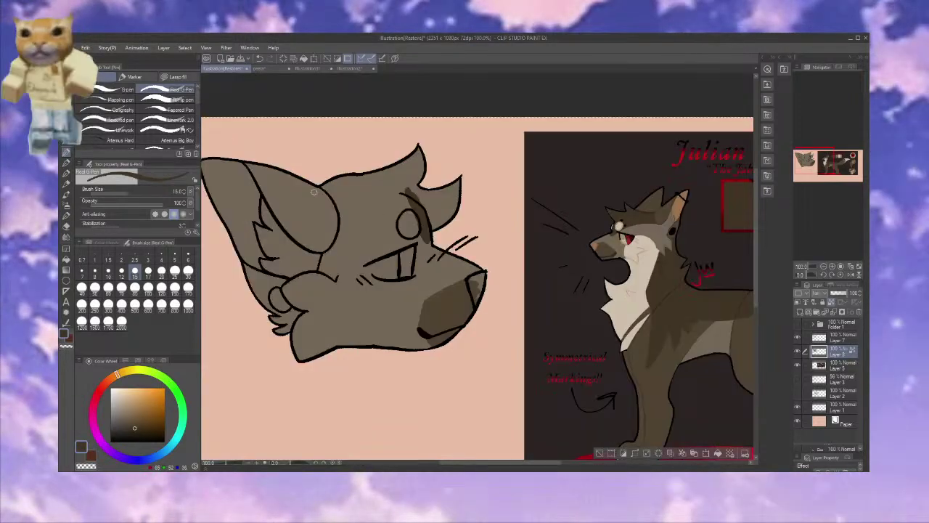
pyautogui.moveTo(338, 232); pyautogui.dragTo(416, 205)
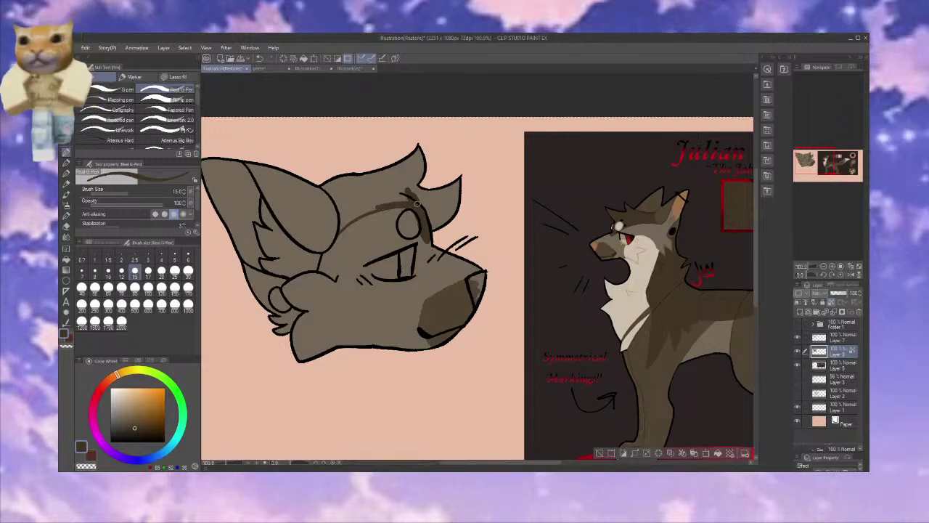
# Try to fill the area above the brow arc with dark brown
pyautogui.press('g')
pyautogui.click(394, 201)
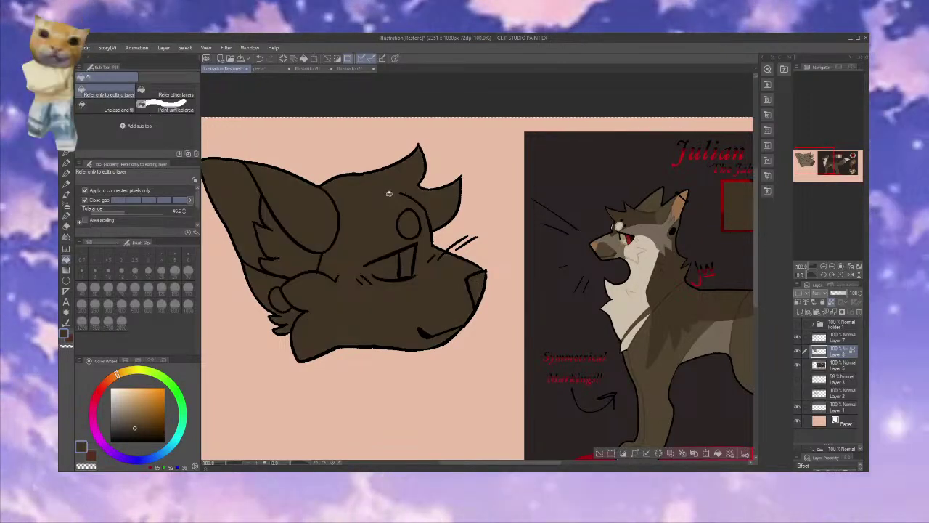
pyautogui.hotkey('ctrl', 'z')
# Paint the hair tufts and top of the head dark brown above the brow arc, using brush sizes 25 and 17
pyautogui.press('p')
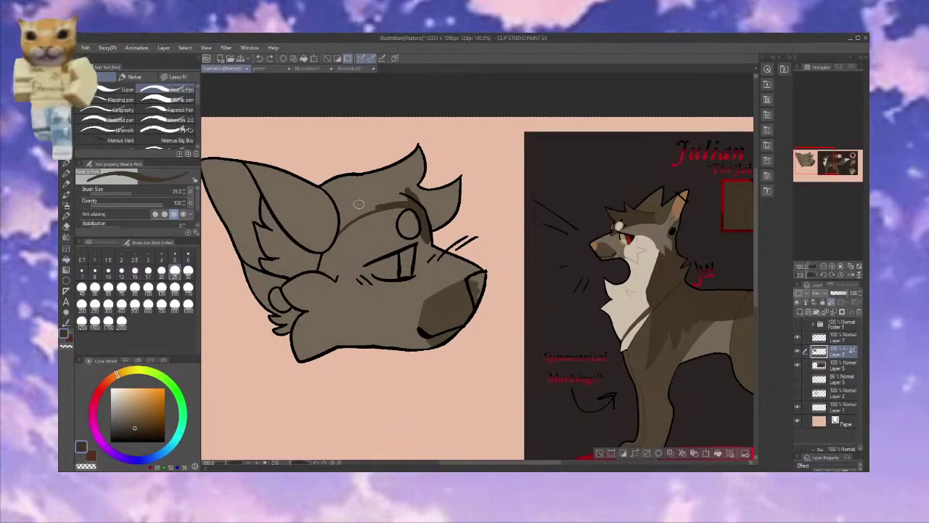
pyautogui.moveTo(341, 226)
pyautogui.mouseDown()
pyautogui.moveTo(350, 213)
pyautogui.moveTo(340, 216)
pyautogui.mouseUp()
pyautogui.keyDown('alt'); pyautogui.click(402, 198); pyautogui.keyUp('alt')
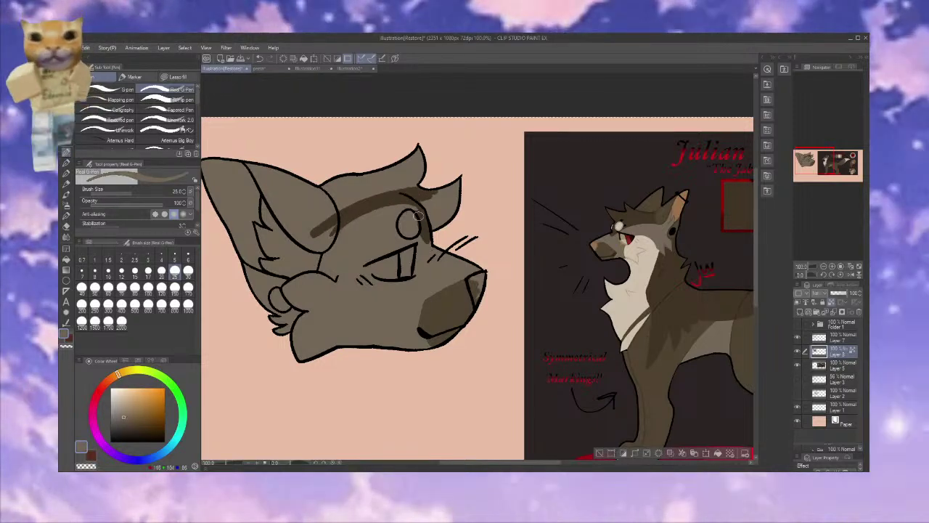
pyautogui.moveTo(367, 212); pyautogui.dragTo(430, 207)
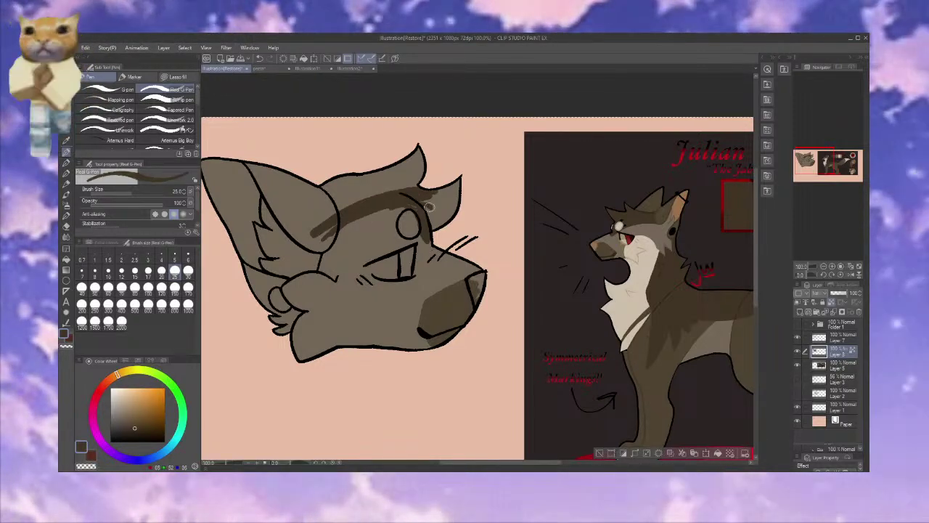
pyautogui.click(148, 270)
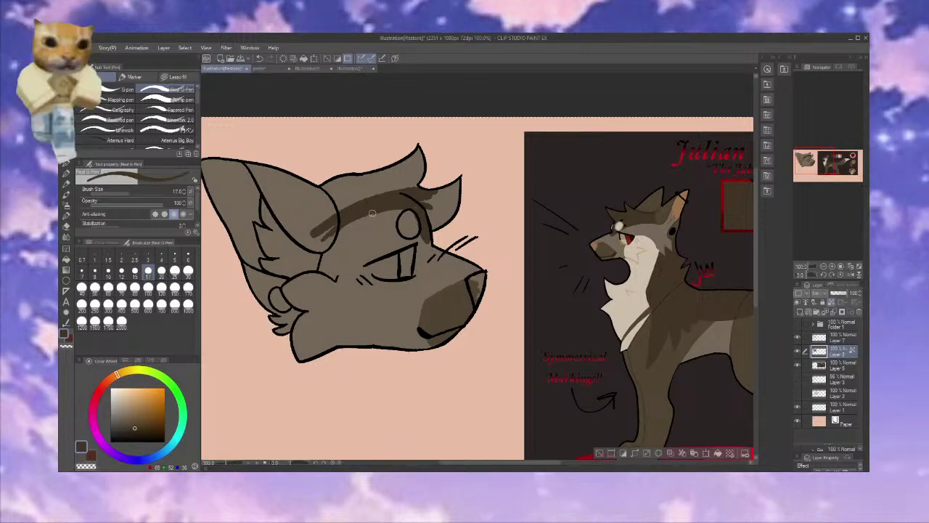
pyautogui.moveTo(372, 213); pyautogui.dragTo(342, 220)
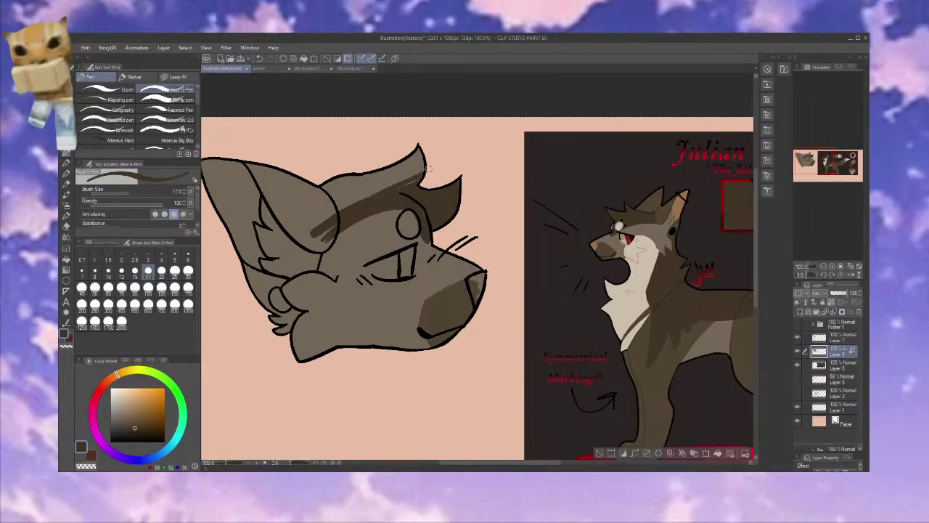
pyautogui.moveTo(407, 185)
pyautogui.mouseDown()
pyautogui.moveTo(348, 200)
pyautogui.moveTo(389, 193)
pyautogui.moveTo(321, 195)
pyautogui.mouseUp()
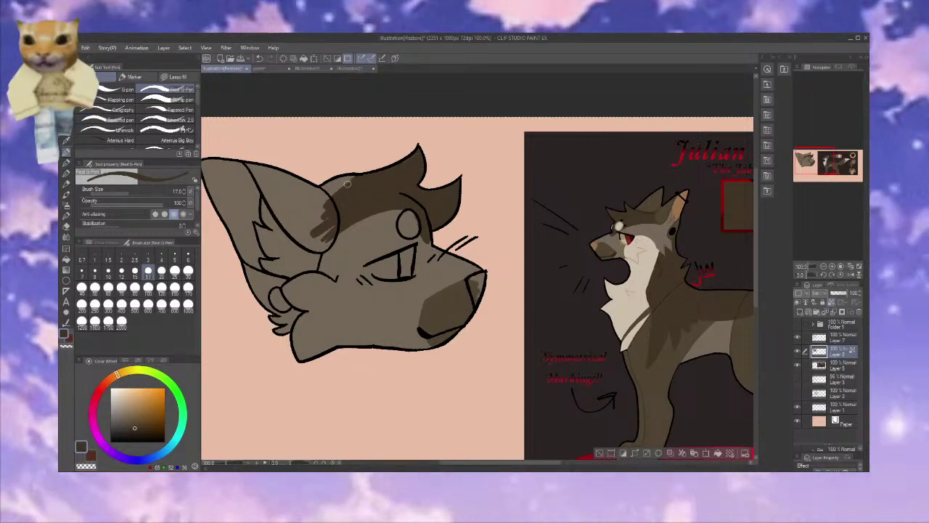
# Try to fill the ear's front fold with brown, with and without the canvas selection
pyautogui.press('g')
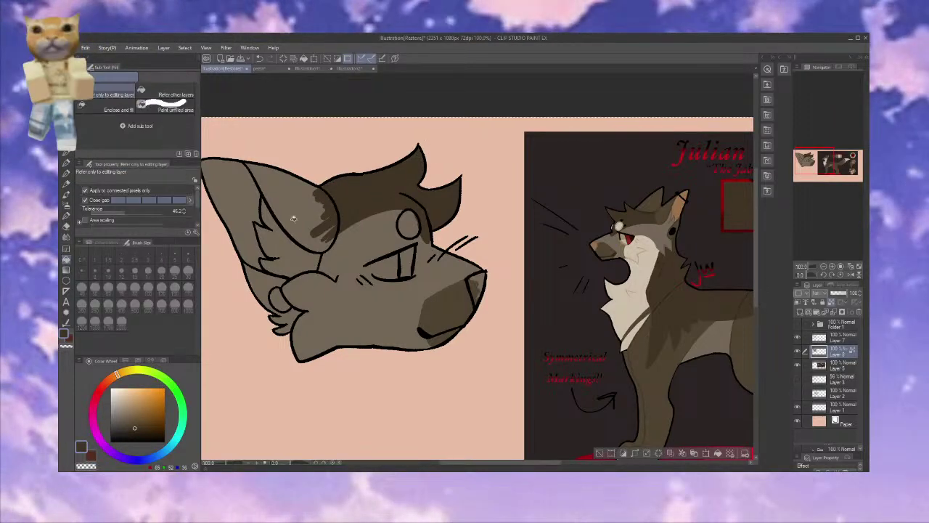
pyautogui.click(307, 215)
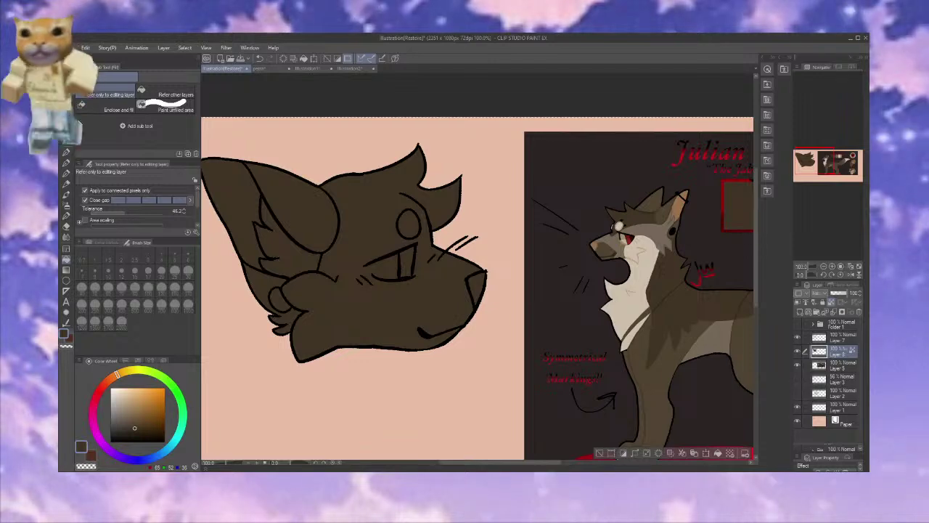
pyautogui.hotkey('ctrl', 'z')
pyautogui.click(71, 229)
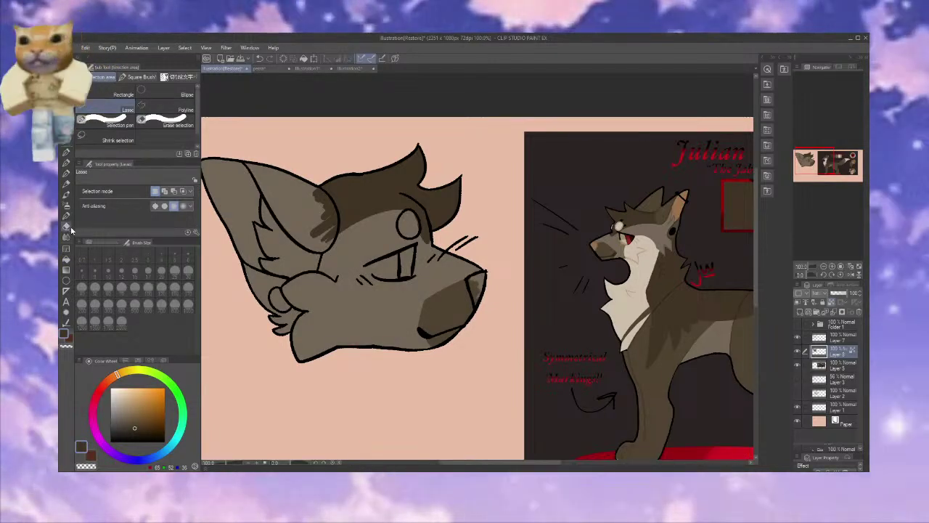
pyautogui.press('g')
pyautogui.click(310, 200)
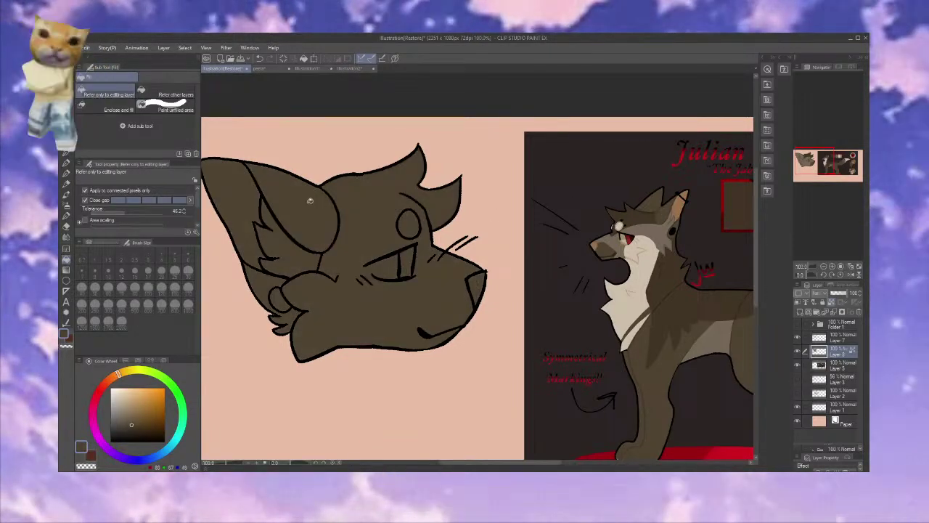
pyautogui.press('p')
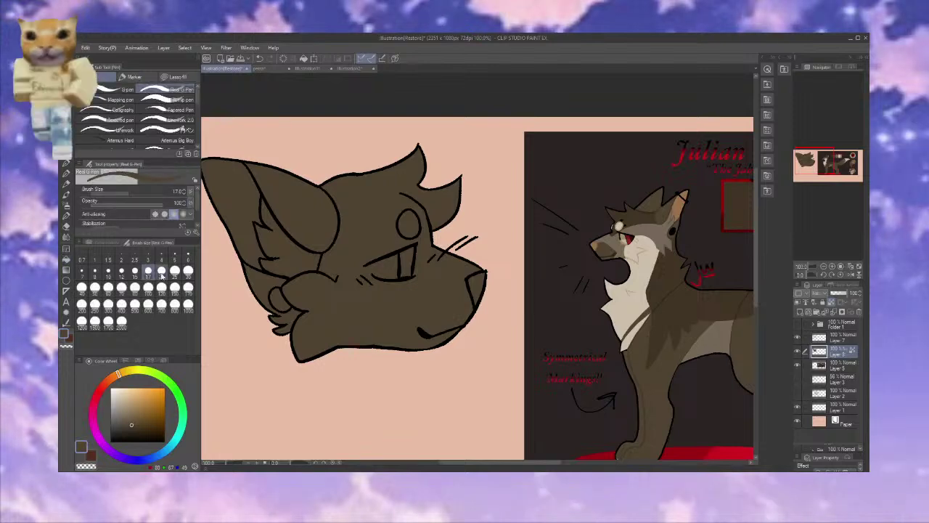
pyautogui.click(260, 61)
# Paint the ear's front fold, the lower ear edge and the fur tuft below it brown with brush size 20
pyautogui.moveTo(248, 163); pyautogui.dragTo(267, 191)
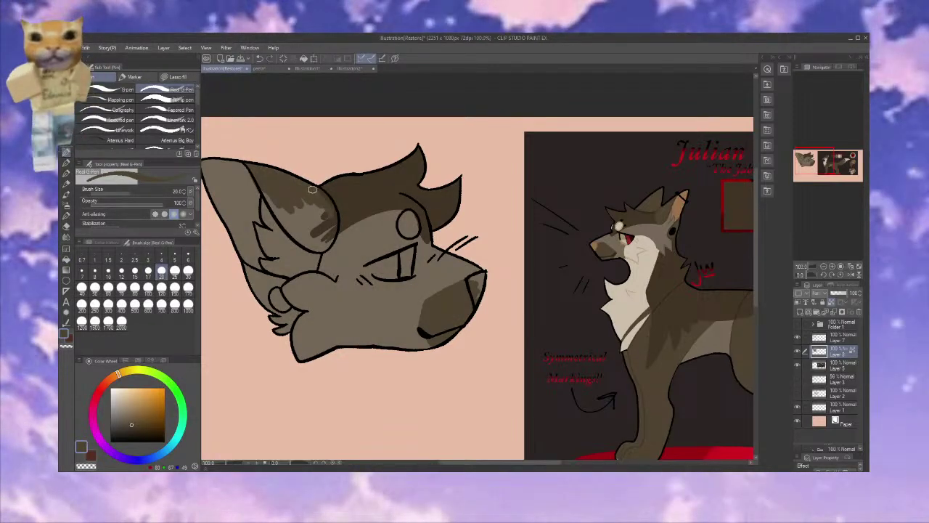
pyautogui.moveTo(312, 226)
pyautogui.mouseDown()
pyautogui.moveTo(329, 237)
pyautogui.moveTo(269, 198)
pyautogui.mouseUp()
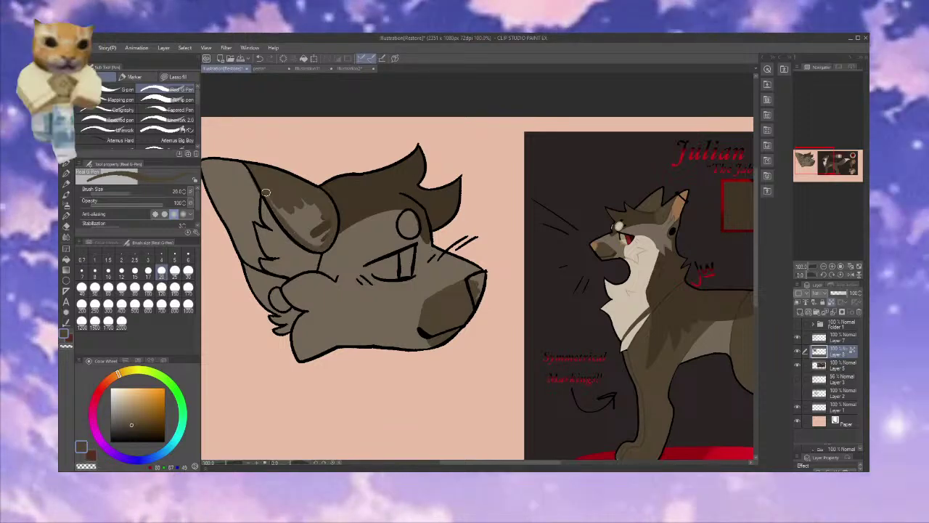
pyautogui.moveTo(314, 219); pyautogui.dragTo(331, 234)
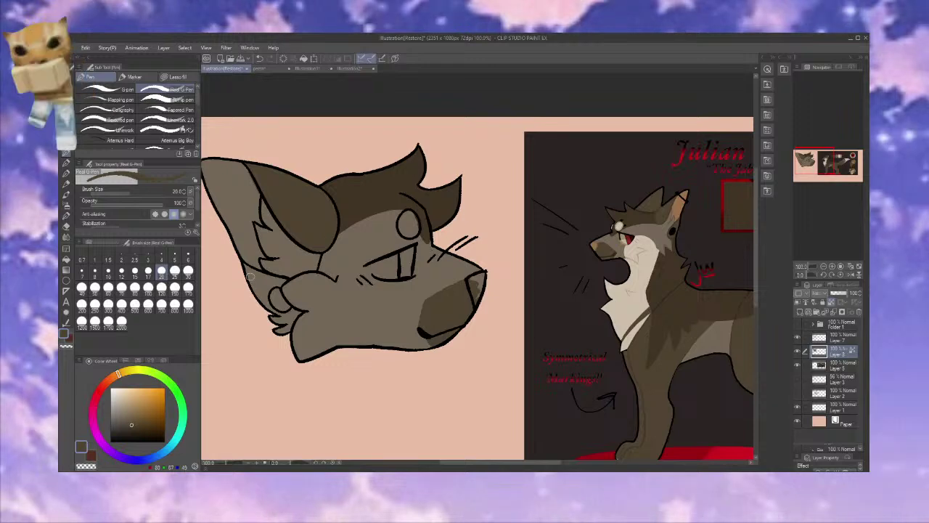
pyautogui.moveTo(249, 276)
pyautogui.mouseDown()
pyautogui.moveTo(241, 266)
pyautogui.moveTo(279, 283)
pyautogui.moveTo(246, 270)
pyautogui.mouseUp()
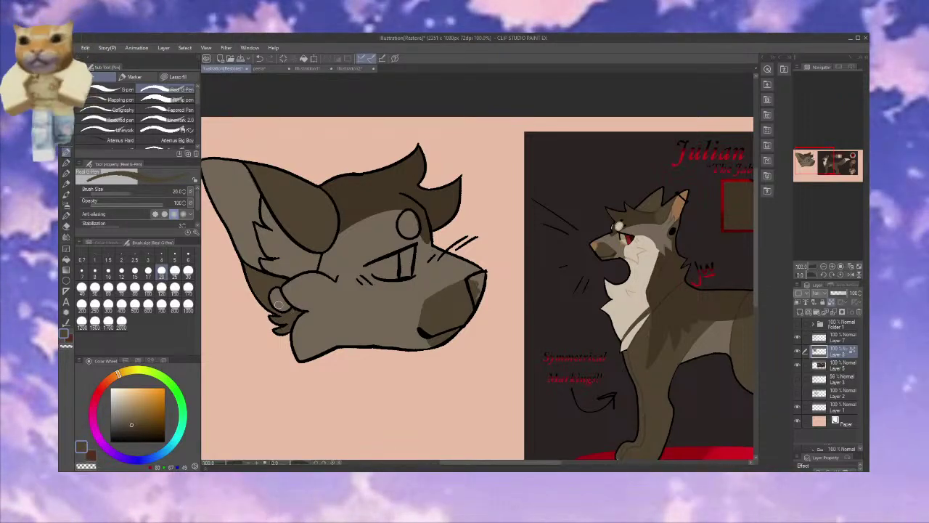
# Paint the round earring at the ear's base solid black, and pick the ear's brown again
pyautogui.keyDown('alt'); pyautogui.click(385, 331); pyautogui.keyUp('alt')
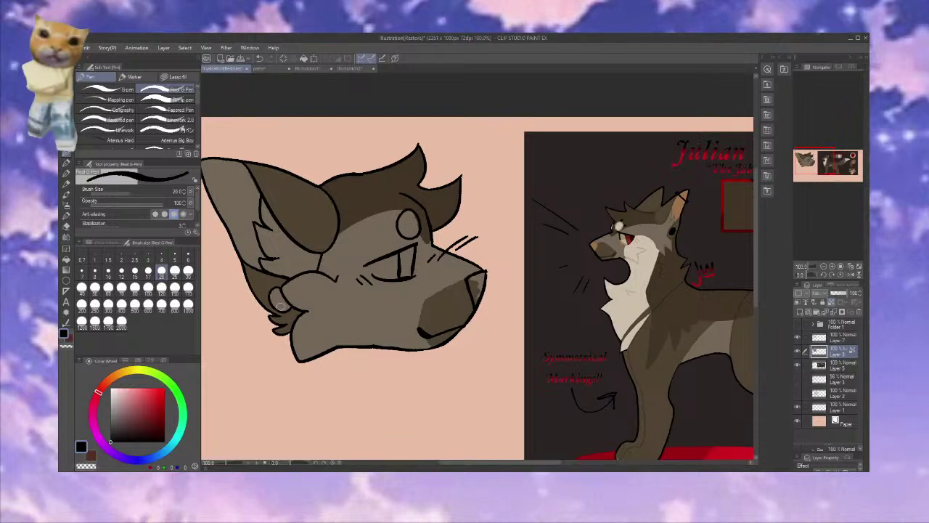
pyautogui.moveTo(279, 305); pyautogui.dragTo(279, 297)
pyautogui.keyDown('alt'); pyautogui.click(265, 287); pyautogui.keyUp('alt')
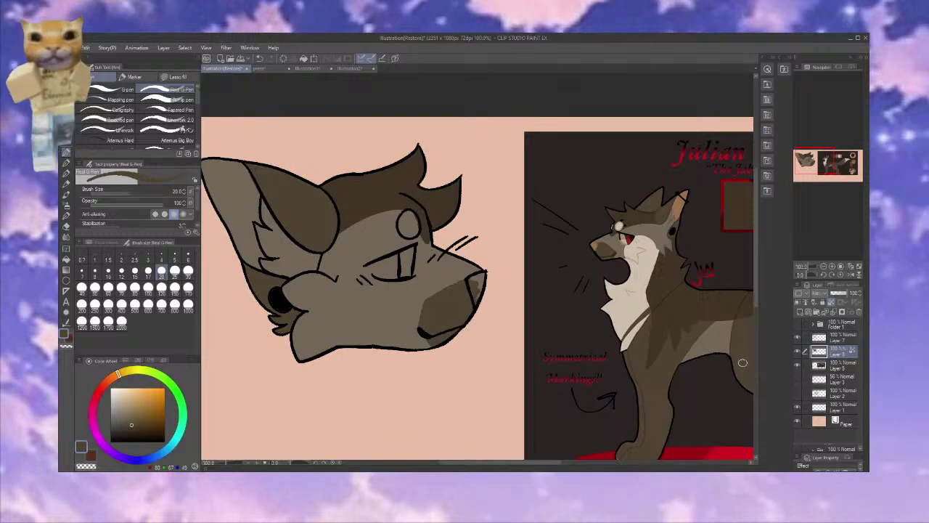
# Duplicate the line art layer once more and merge the copy into the original
pyautogui.hotkey('ctrl', 'v')
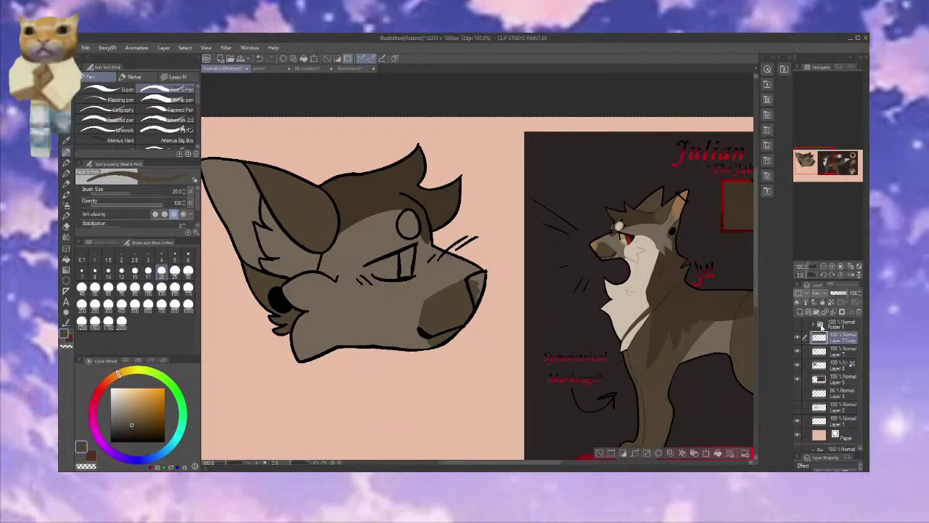
pyautogui.click(833, 311)
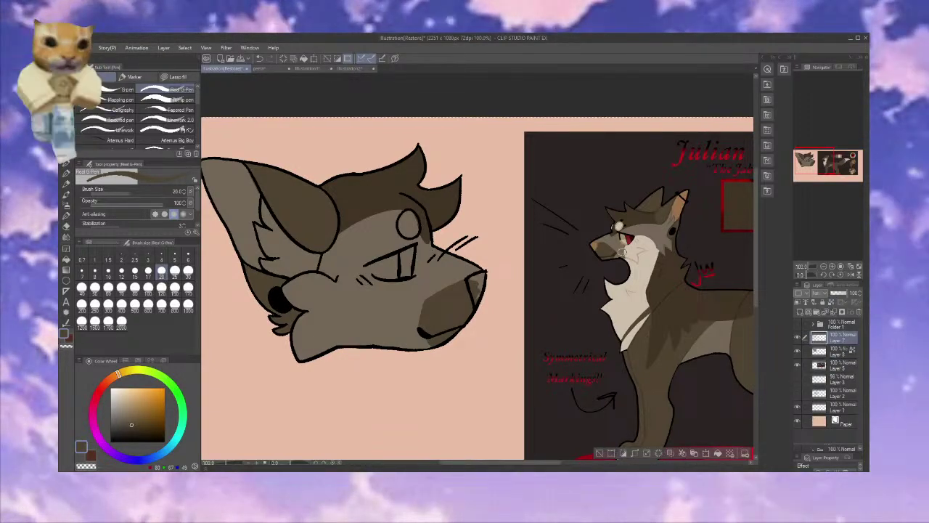
# Paint the nose the reference's light brown on the colour layer and outline the cheek patch in cream
pyautogui.keyDown('alt'); pyautogui.click(593, 245); pyautogui.keyUp('alt')
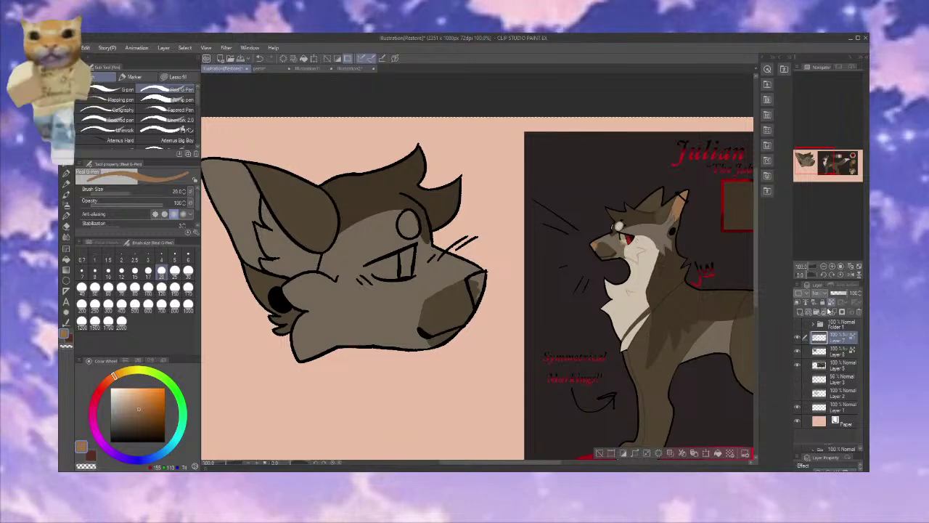
pyautogui.hotkey('alt', '[')
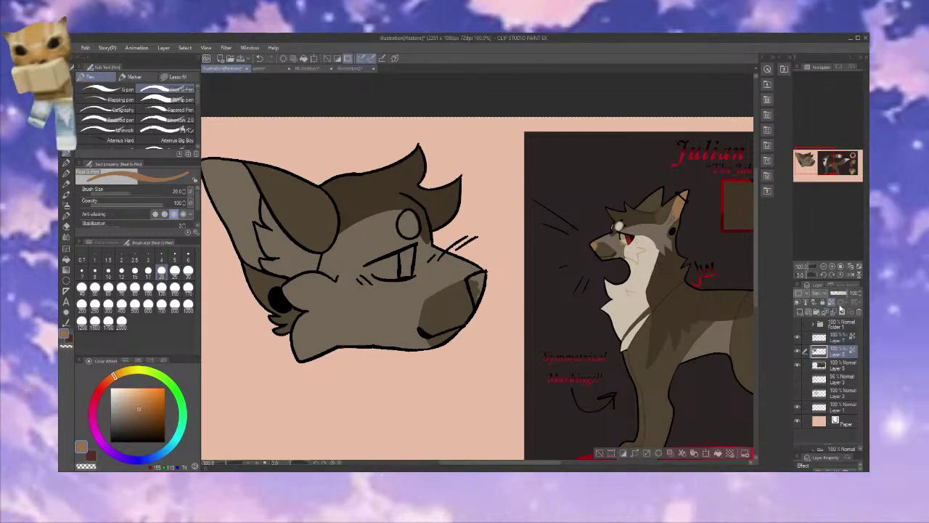
pyautogui.moveTo(473, 279); pyautogui.dragTo(475, 292)
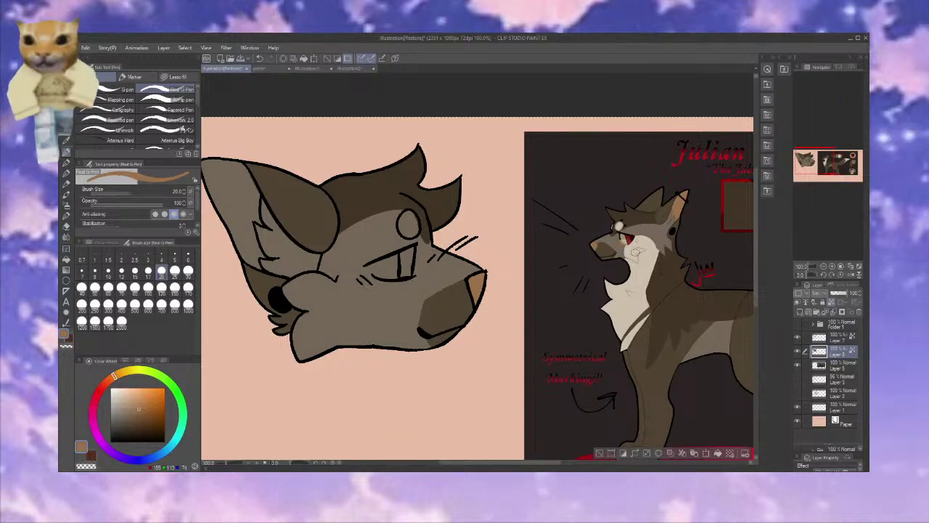
pyautogui.keyDown('alt'); pyautogui.click(570, 273); pyautogui.keyUp('alt')
pyautogui.moveTo(338, 277)
pyautogui.mouseDown()
pyautogui.moveTo(395, 303)
pyautogui.moveTo(385, 344)
pyautogui.mouseUp()
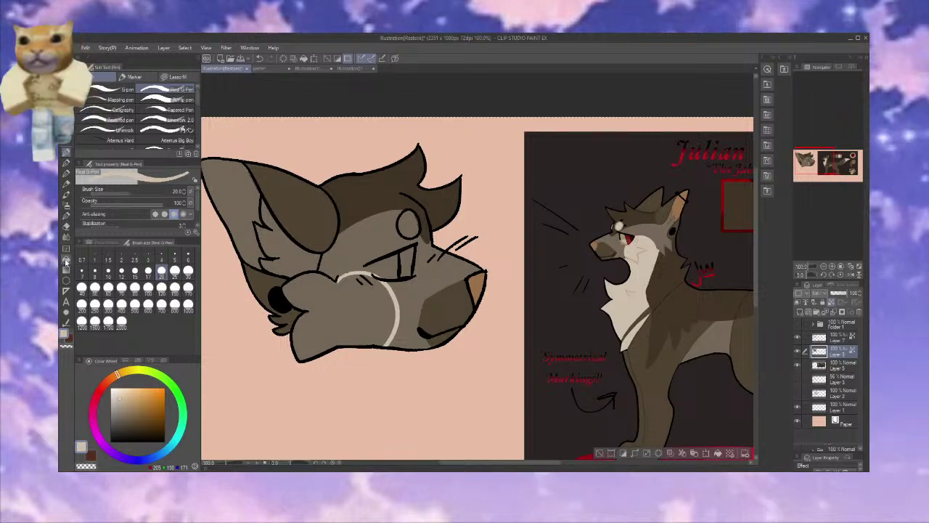
# Fill the inner ear light brown and the cheek patch and brow spot cream, with the fill referring to other layers
pyautogui.click(66, 260)
pyautogui.click(249, 202)
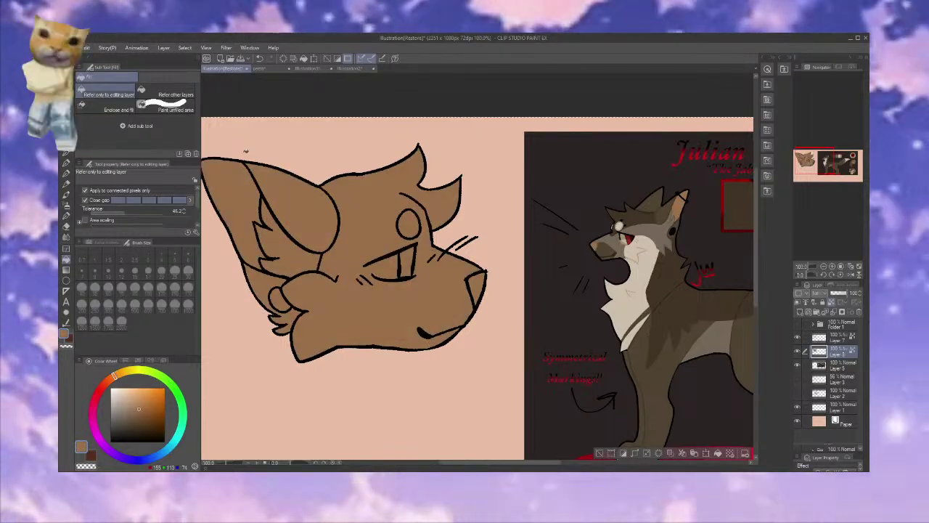
pyautogui.hotkey('ctrl', 'z')
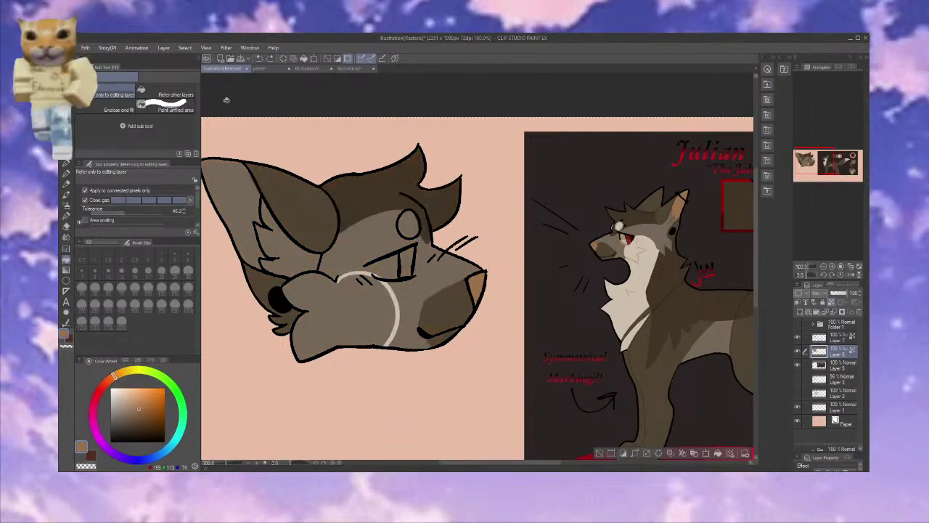
pyautogui.click(145, 94)
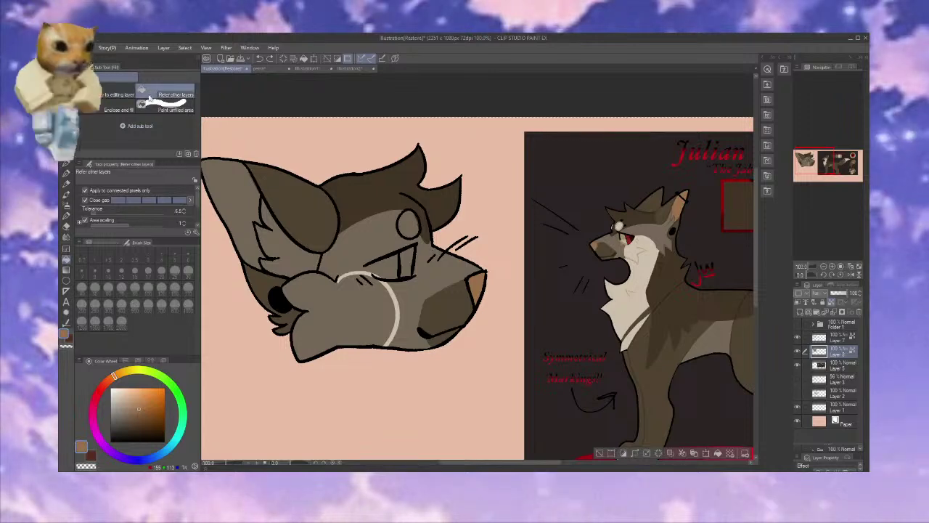
pyautogui.click(258, 198)
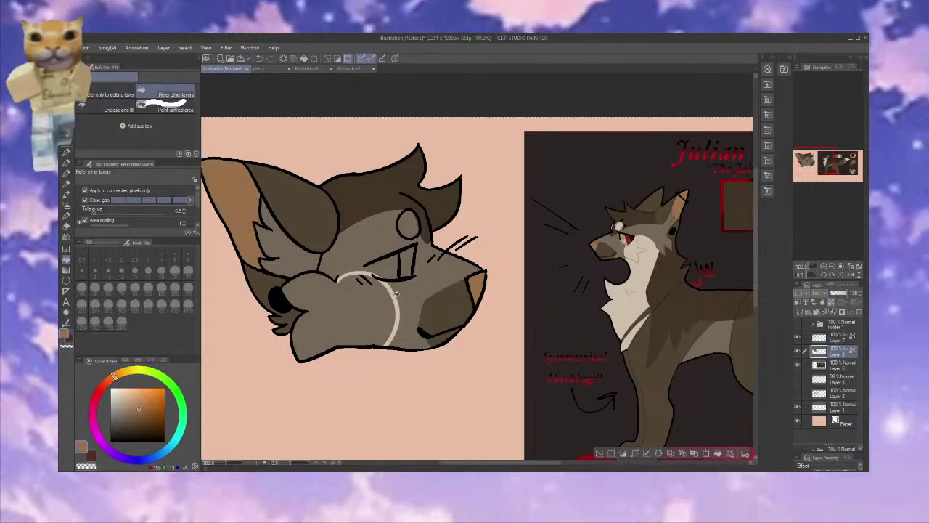
pyautogui.click(390, 305)
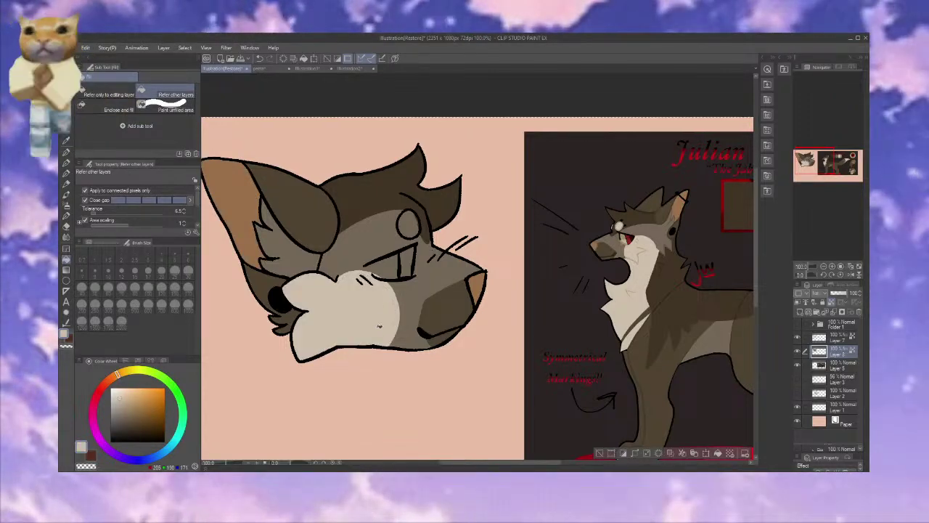
pyautogui.click(411, 221)
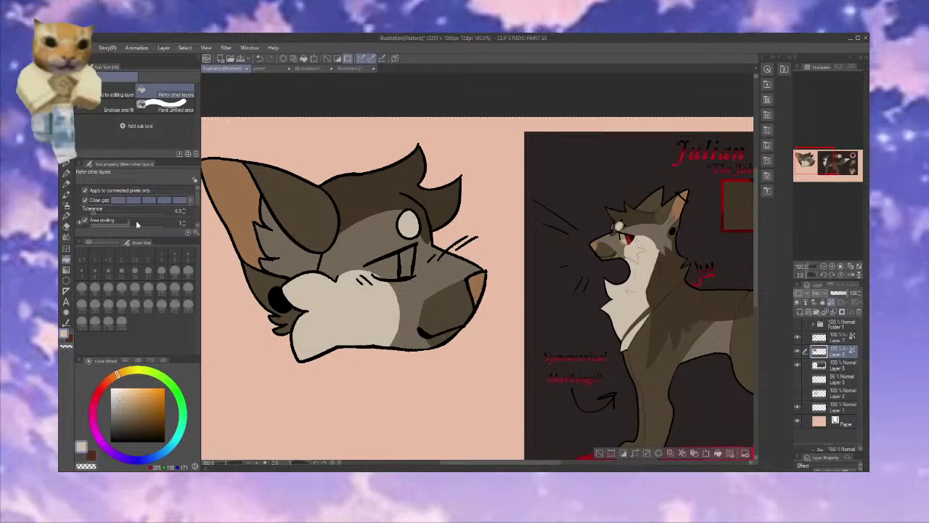
# Refine the cheek patch's front and upper edges with the Real G-Pen in grey-brown and cream
pyautogui.press('p')
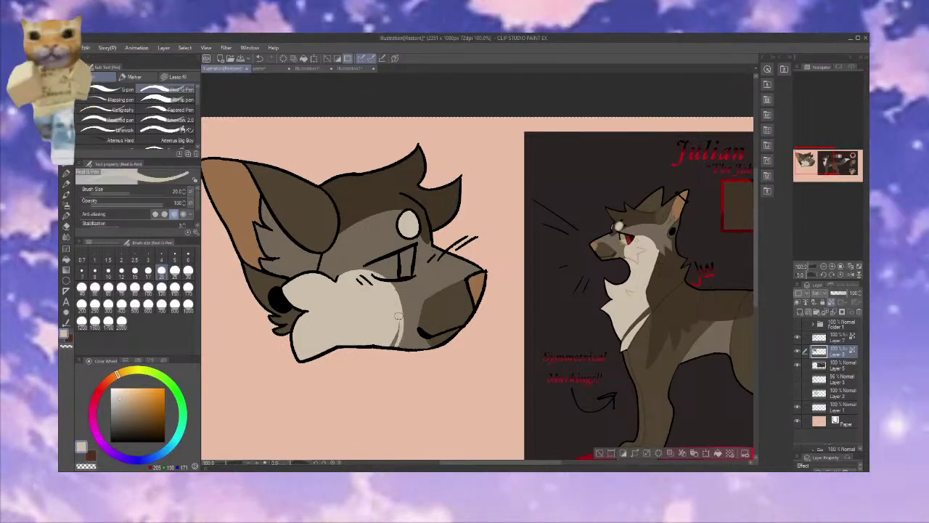
pyautogui.keyDown('alt'); pyautogui.click(368, 272); pyautogui.keyUp('alt')
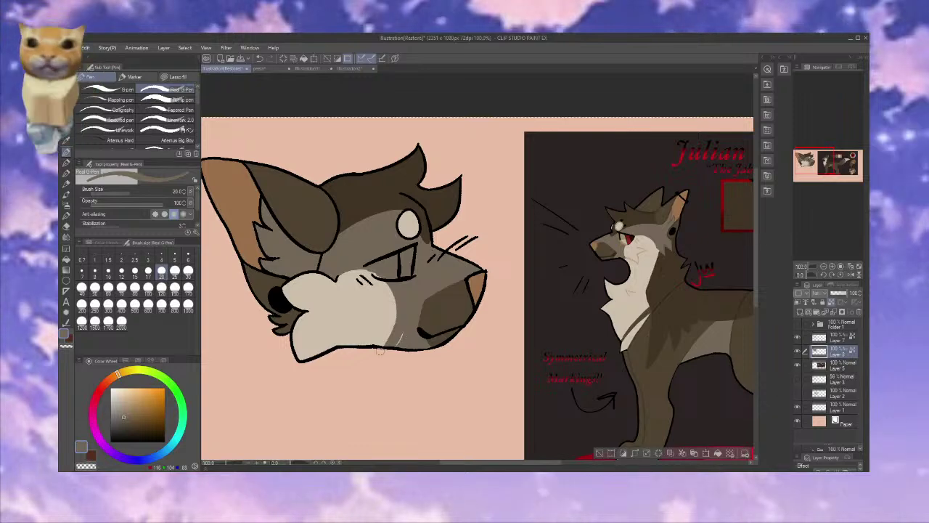
pyautogui.moveTo(394, 327); pyautogui.dragTo(391, 294)
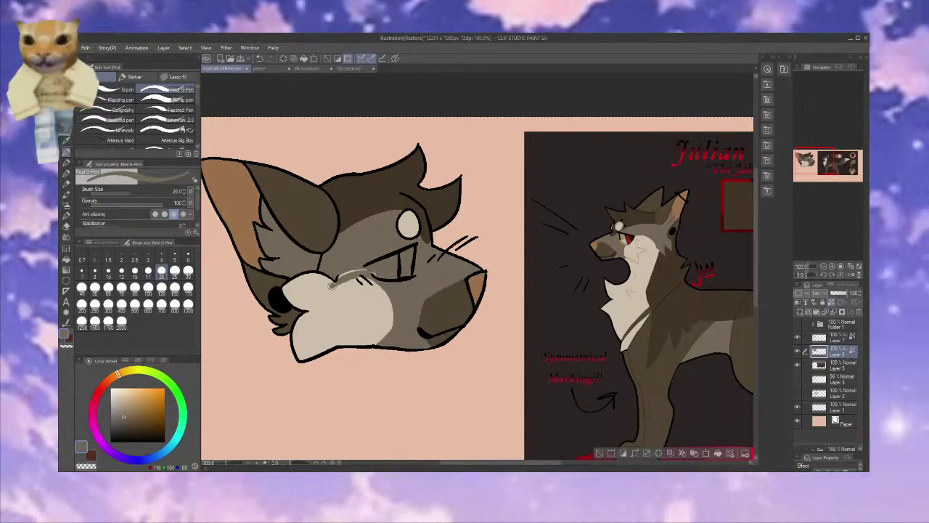
pyautogui.moveTo(331, 284); pyautogui.dragTo(398, 294)
pyautogui.keyDown('alt'); pyautogui.click(390, 328); pyautogui.keyUp('alt')
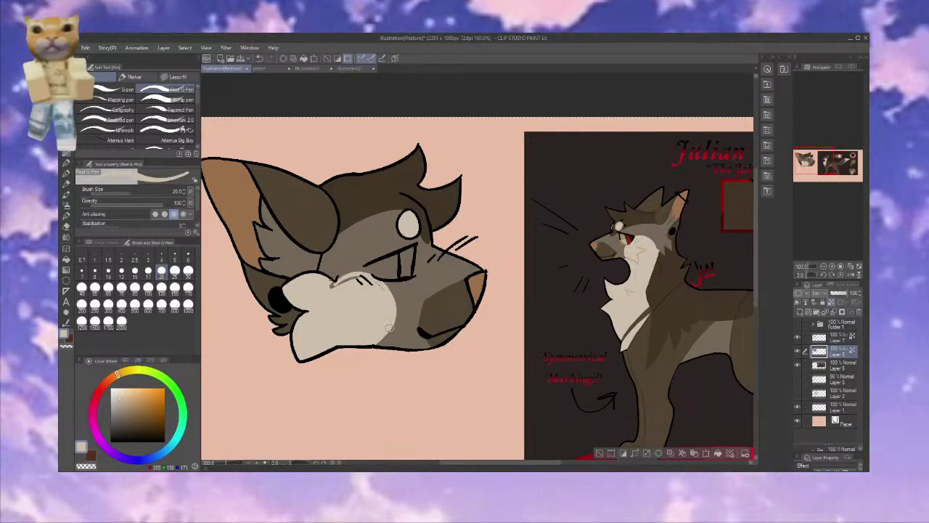
pyautogui.moveTo(372, 293); pyautogui.dragTo(323, 285)
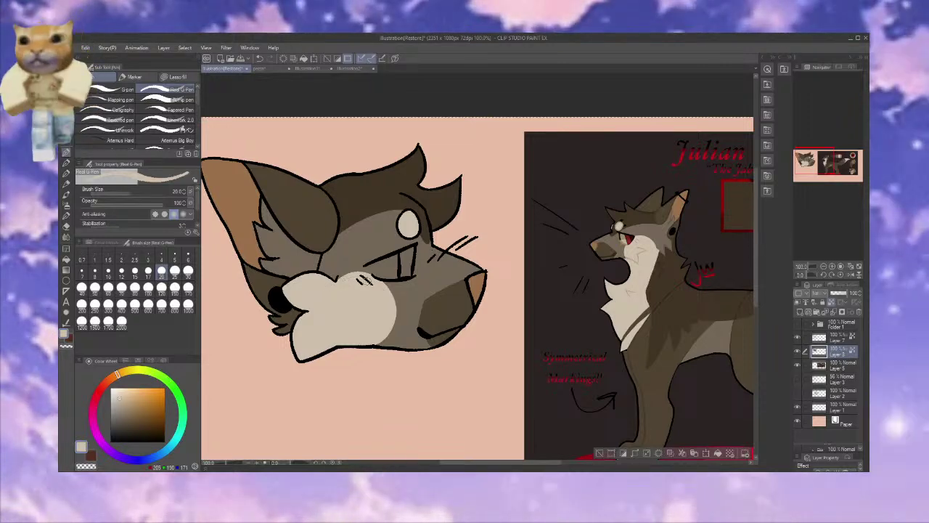
# Paint the iris crimson like the reference, then add darker red shading and a near-black red pupil
pyautogui.keyDown('alt'); pyautogui.click(623, 233); pyautogui.keyUp('alt')
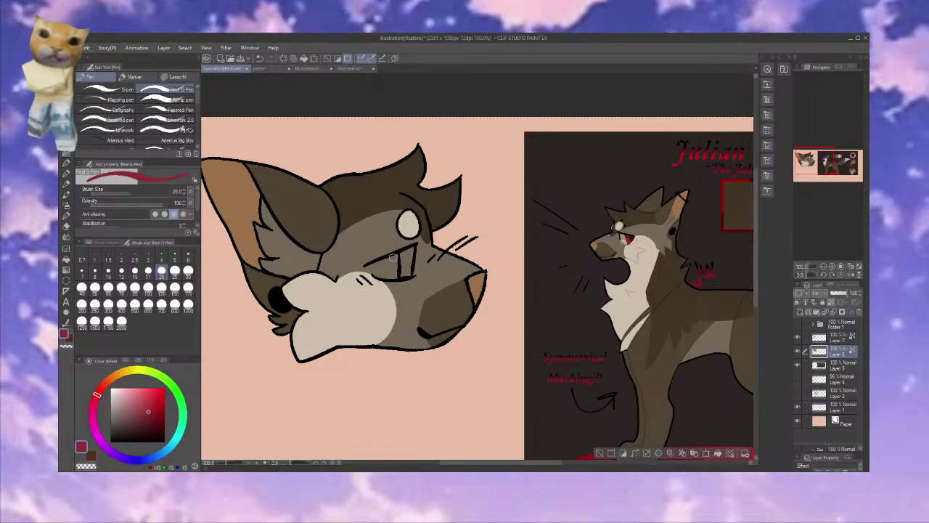
pyautogui.moveTo(400, 252); pyautogui.dragTo(406, 274)
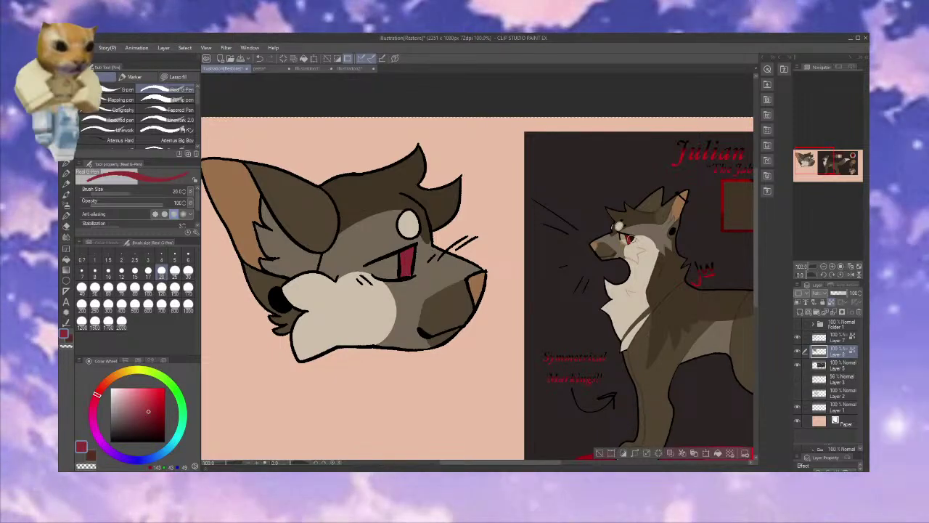
pyautogui.keyDown('alt'); pyautogui.click(622, 232); pyautogui.keyUp('alt')
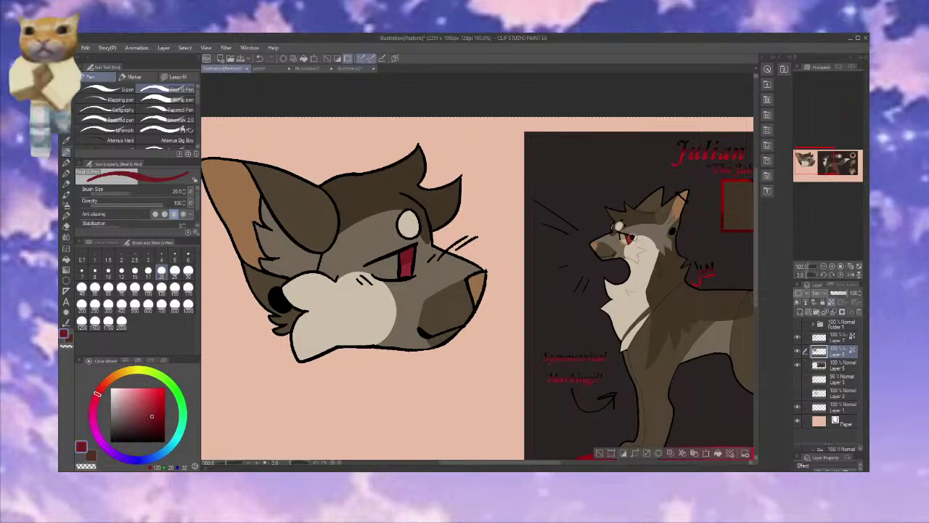
pyautogui.keyDown('alt'); pyautogui.click(413, 254); pyautogui.keyUp('alt')
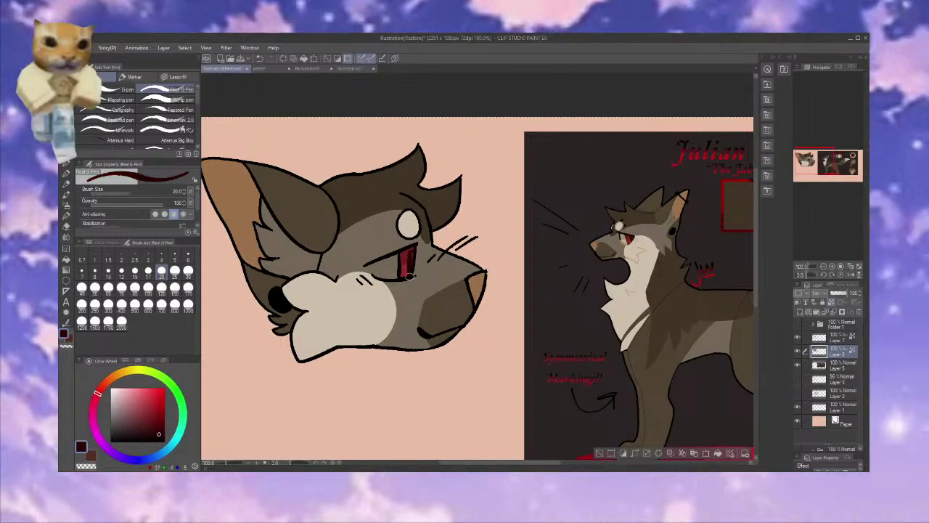
# Paint the eye white and a highlight across the iris pale cream, and add a light brown accent below the eye's front corner
pyautogui.keyDown('alt'); pyautogui.click(619, 227); pyautogui.keyUp('alt')
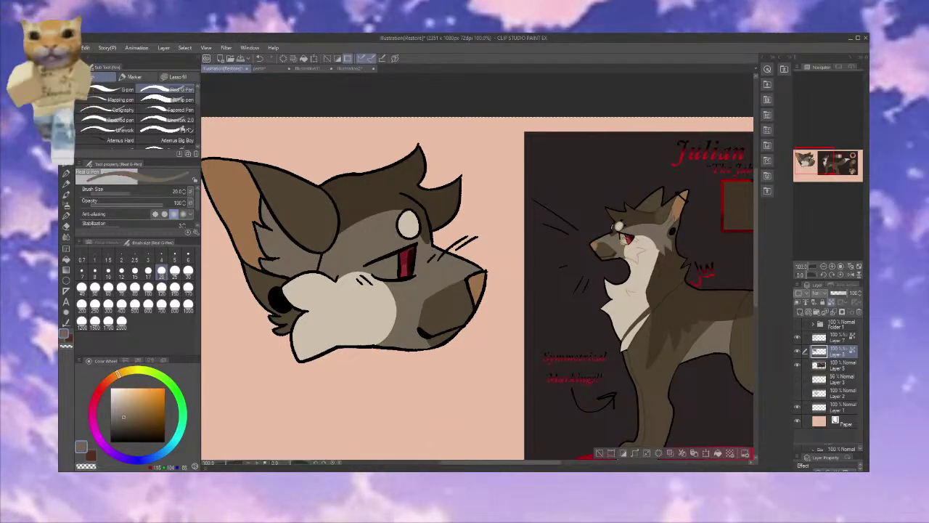
pyautogui.keyDown('alt'); pyautogui.click(412, 263); pyautogui.keyUp('alt')
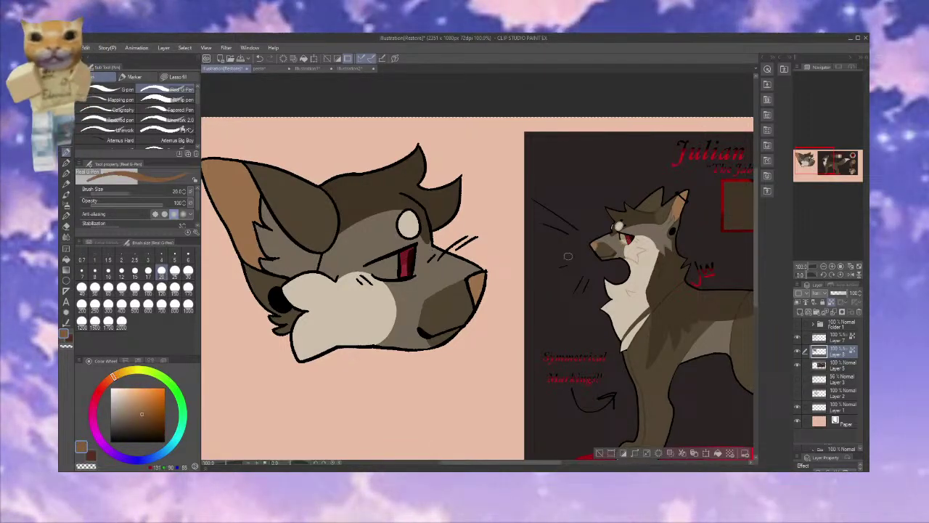
pyautogui.keyDown('alt'); pyautogui.click(609, 252); pyautogui.keyUp('alt')
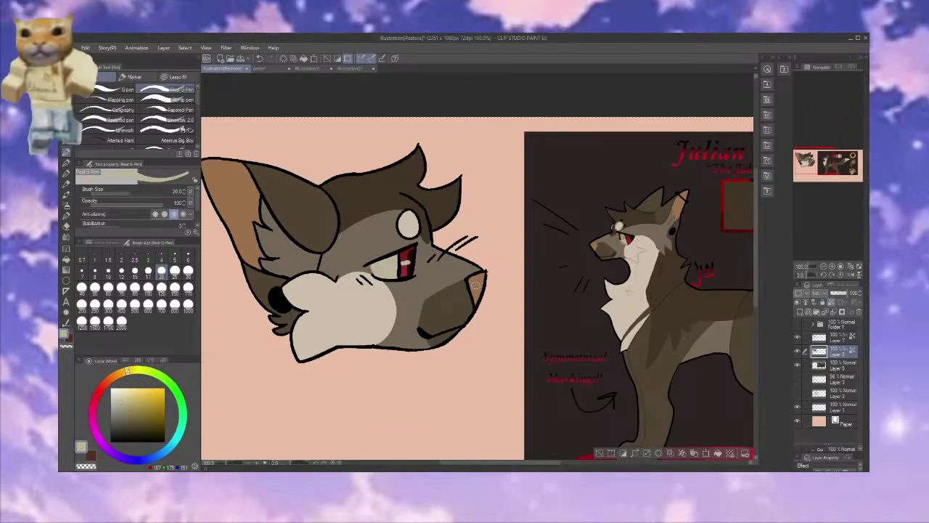
pyautogui.keyDown('alt'); pyautogui.click(409, 278); pyautogui.keyUp('alt')
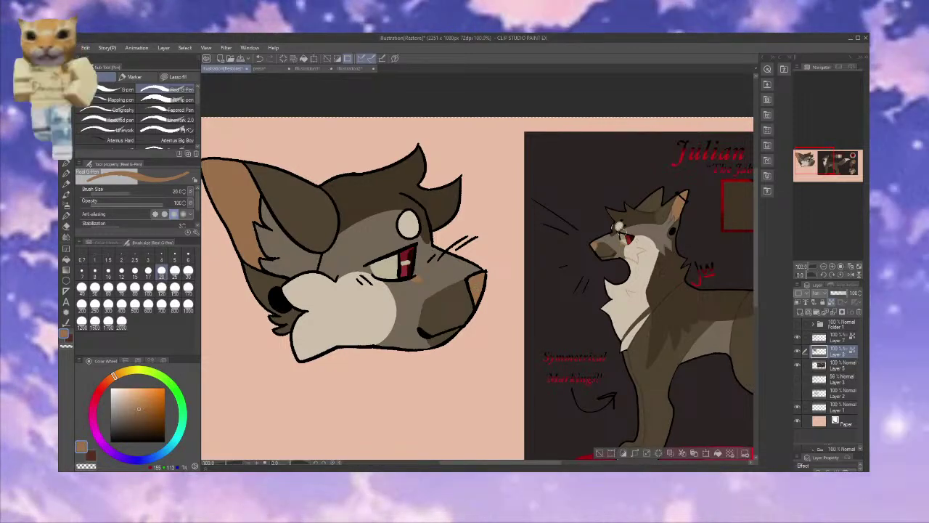
# Shade the upper eye white in muted yellow-grey and clean the eye's rear corner in grey-brown with brush size 10
pyautogui.keyDown('alt'); pyautogui.click(621, 233); pyautogui.keyUp('alt')
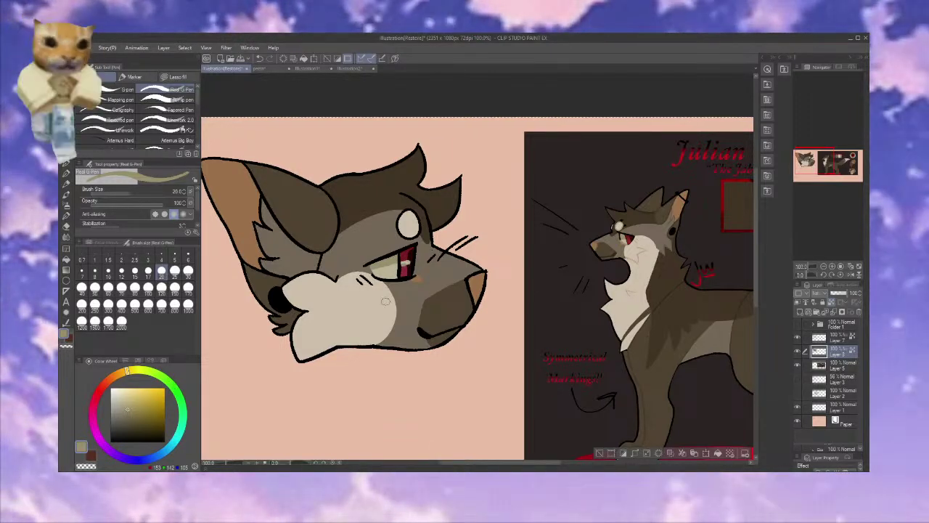
pyautogui.press('[')
pyautogui.press('[')
pyautogui.press('[')
pyautogui.press('[')
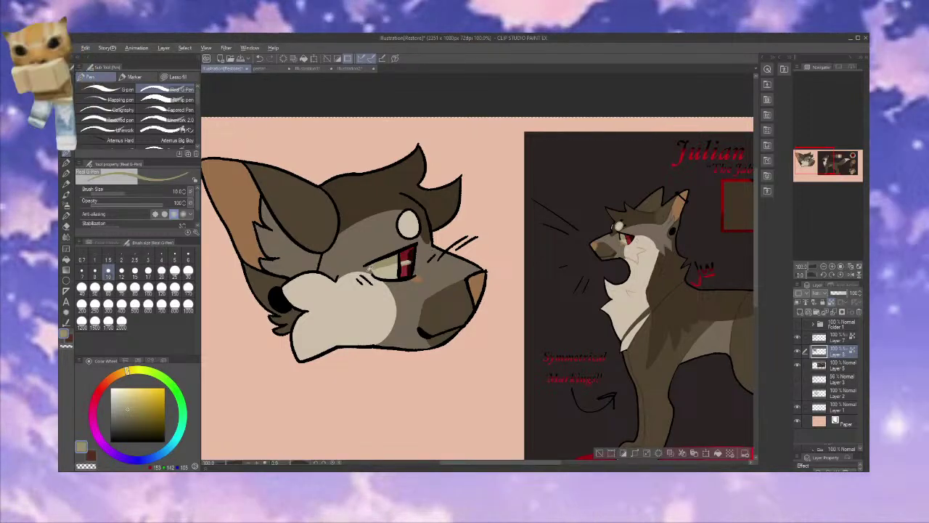
pyautogui.keyDown('alt'); pyautogui.click(369, 267); pyautogui.keyUp('alt')
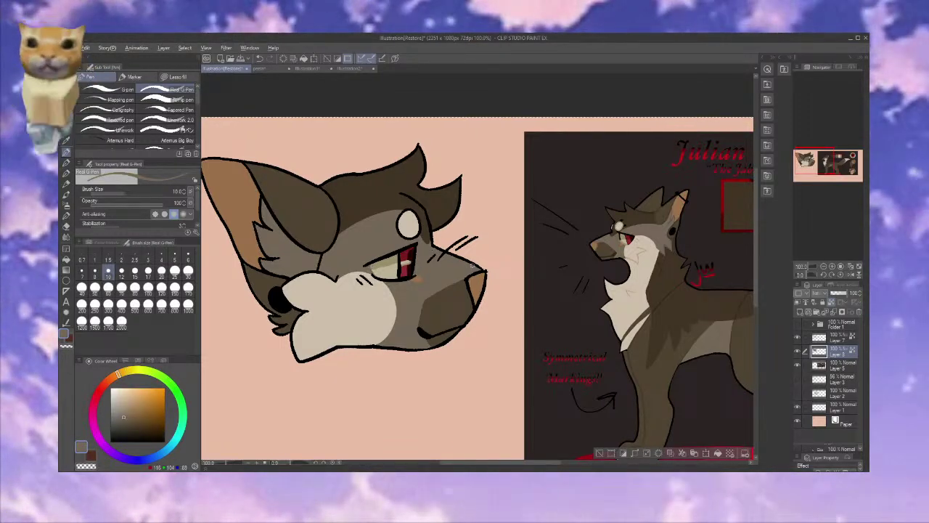
# Erase the short line between the ear fold and cheek from the line art, and fill its gap grey-brown on the colour layer
pyautogui.hotkey('alt', ']')
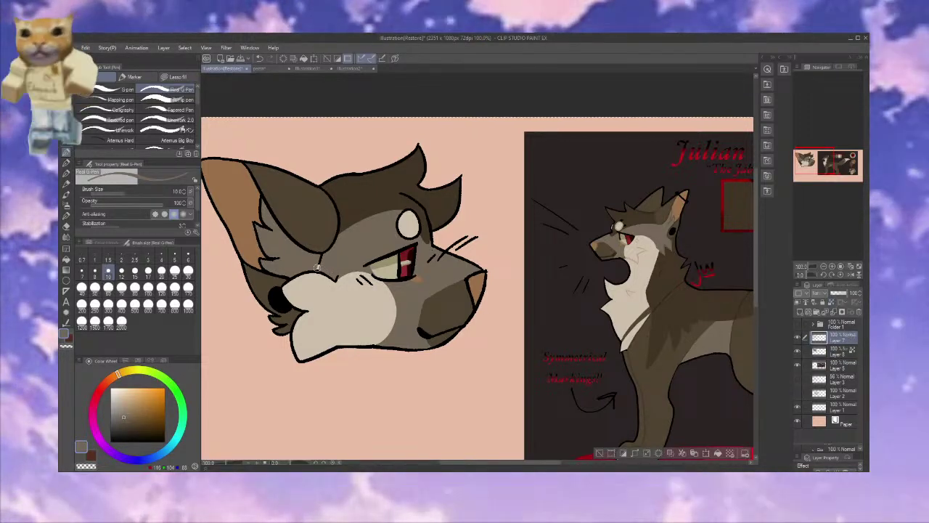
pyautogui.moveTo(321, 265); pyautogui.dragTo(320, 257)
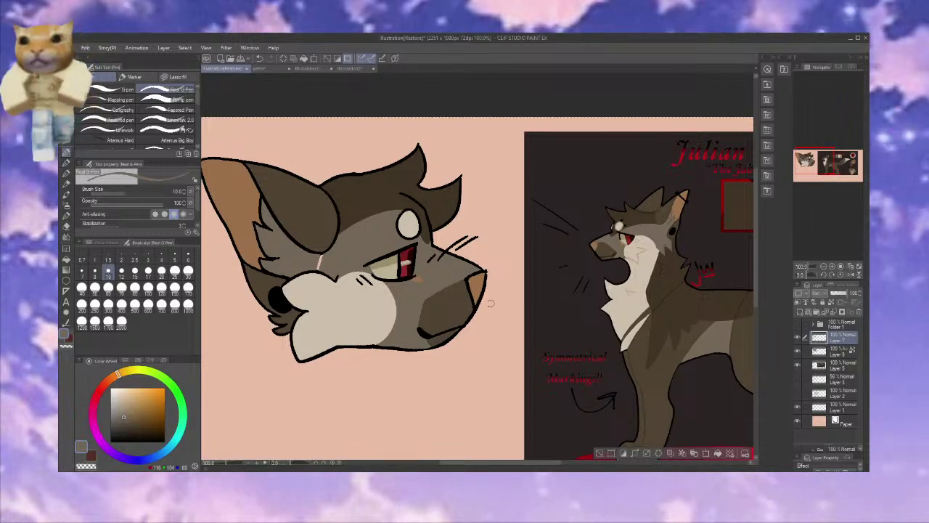
pyautogui.click(835, 351)
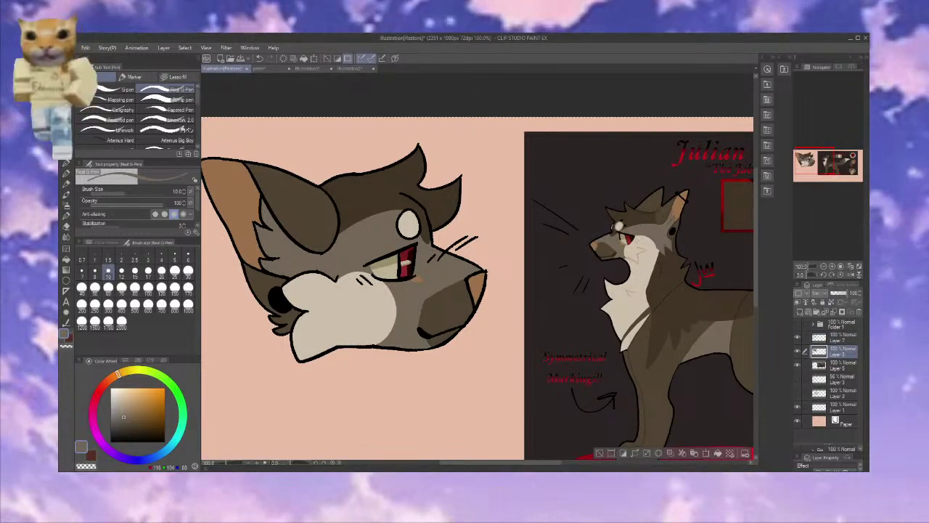
# Touch up the lower outline of the ear's front fold on the line art layer with black and brown
pyautogui.click(835, 338)
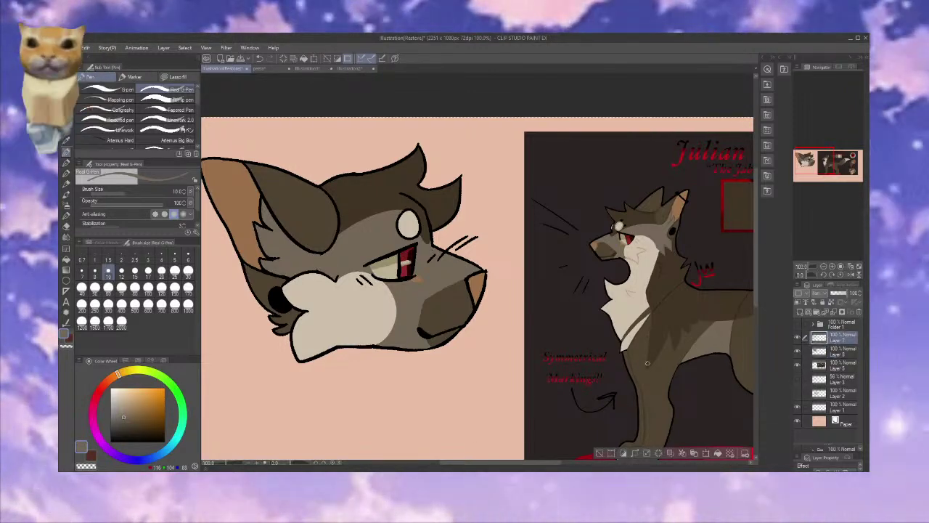
pyautogui.keyDown('alt'); pyautogui.click(314, 249); pyautogui.keyUp('alt')
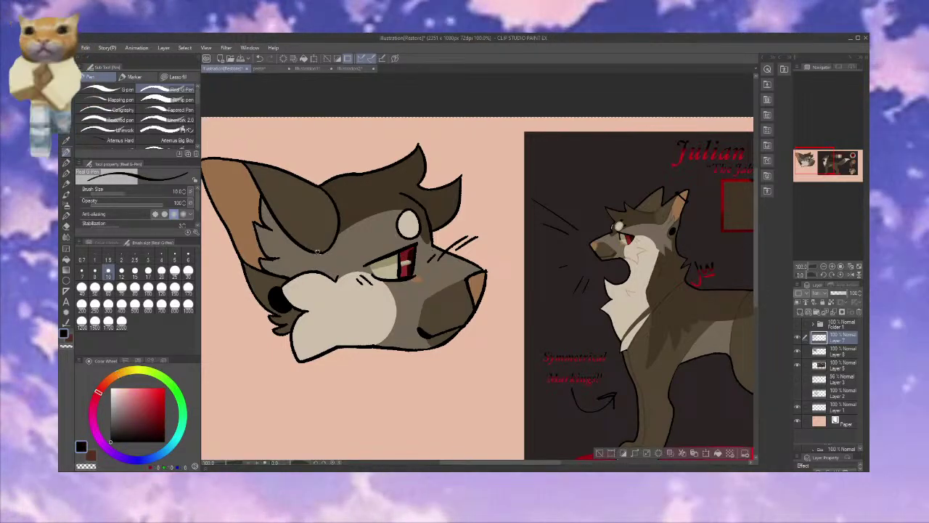
pyautogui.keyDown('alt'); pyautogui.click(318, 250); pyautogui.keyUp('alt')
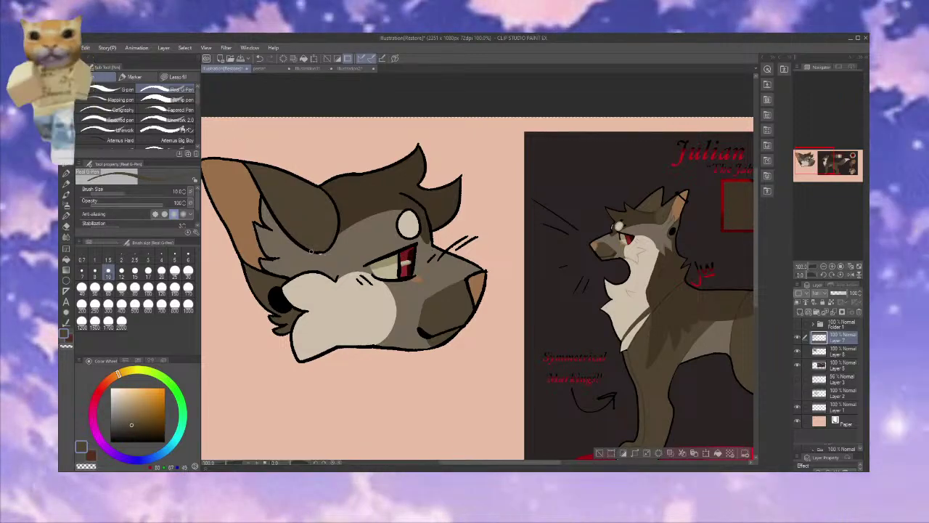
pyautogui.keyDown('alt'); pyautogui.click(322, 252); pyautogui.keyUp('alt')
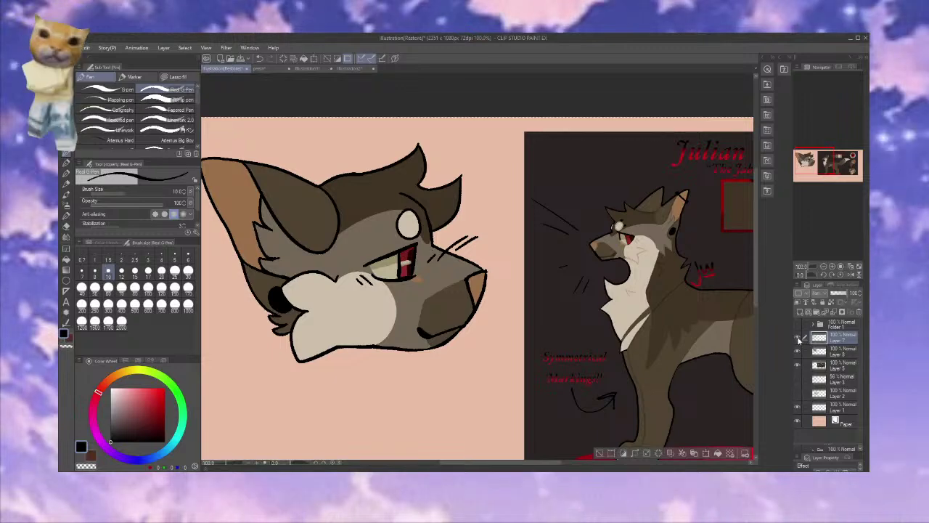
# Lock the line art layer's transparent pixels and recolour the line behind the nose orange-brown with brush size 20
pyautogui.click(188, 289)
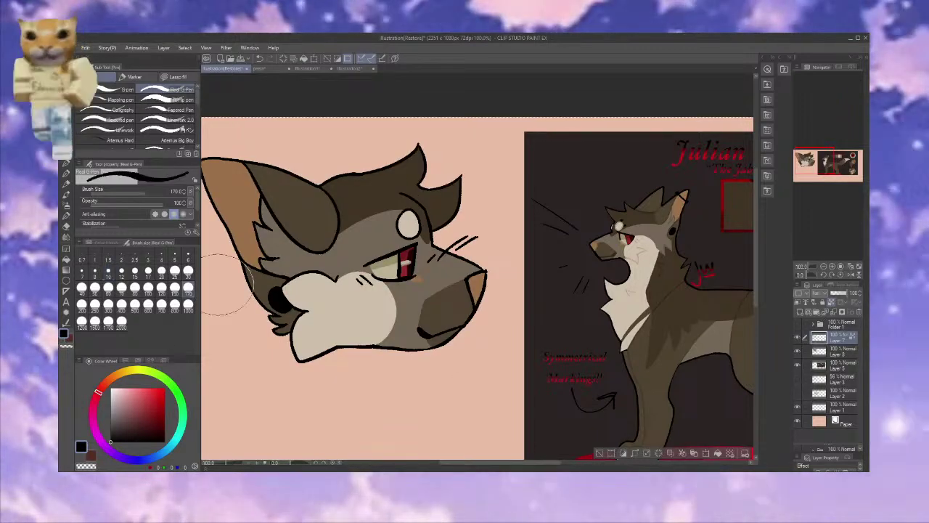
pyautogui.click(161, 270)
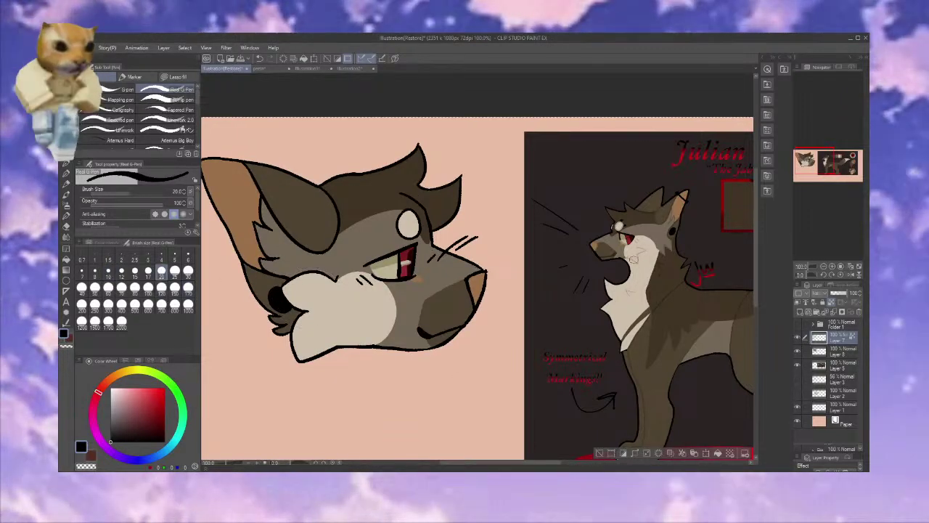
pyautogui.keyDown('alt'); pyautogui.click(628, 258); pyautogui.keyUp('alt')
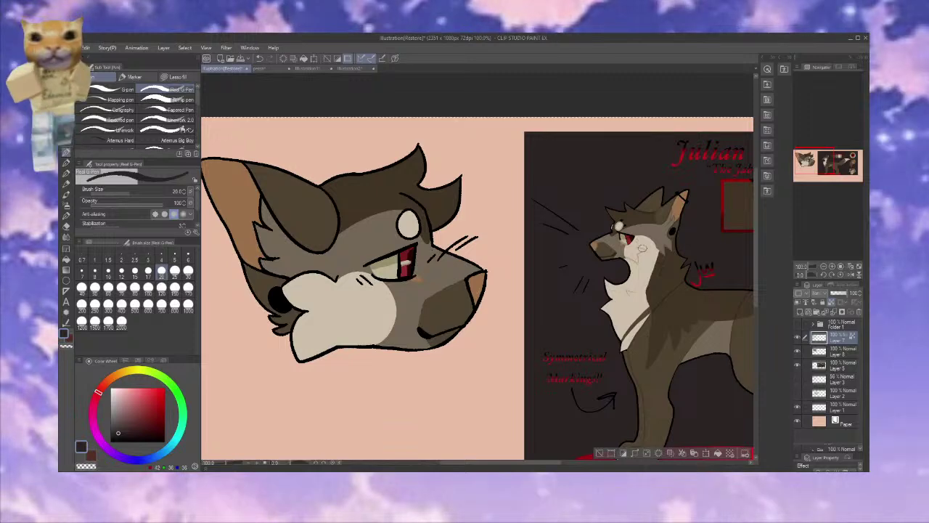
pyautogui.keyDown('alt'); pyautogui.click(638, 248); pyautogui.keyUp('alt')
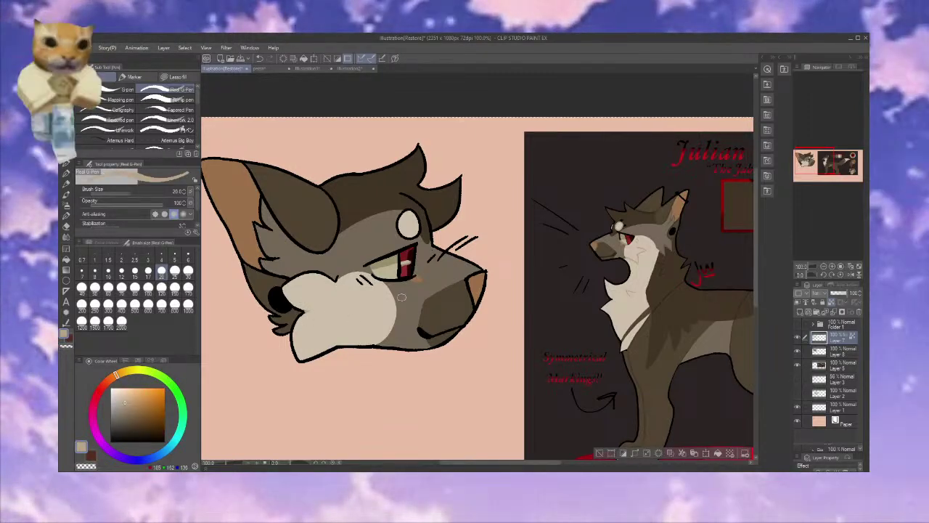
pyautogui.keyDown('alt'); pyautogui.click(595, 247); pyautogui.keyUp('alt')
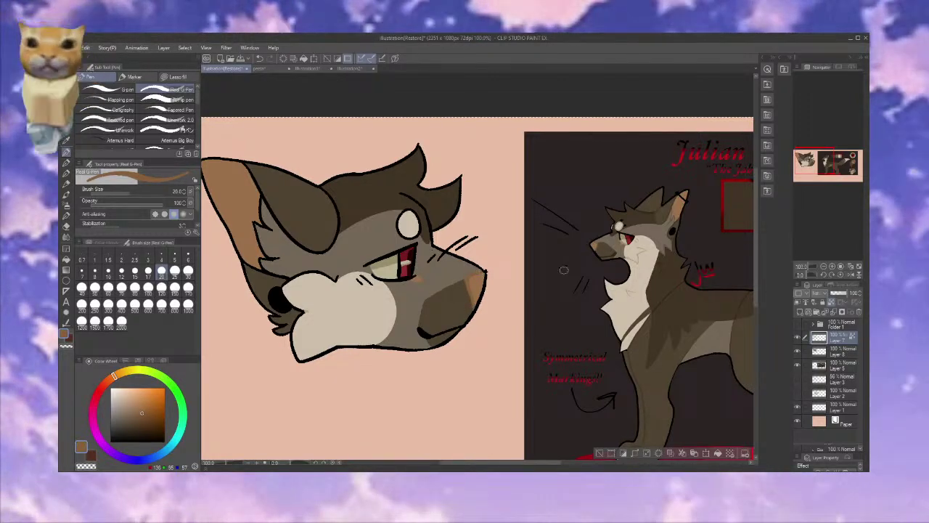
# Recolour the mouth line and the inner fur lines behind the cheek in dark brown, sampling colours from the drawing
pyautogui.keyDown('alt'); pyautogui.click(428, 335); pyautogui.keyUp('alt')
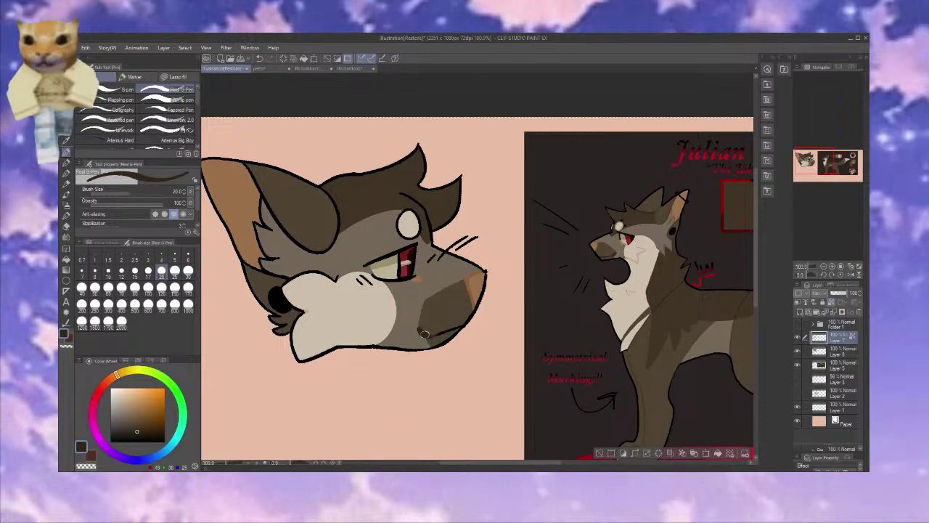
pyautogui.moveTo(425, 334); pyautogui.dragTo(464, 318)
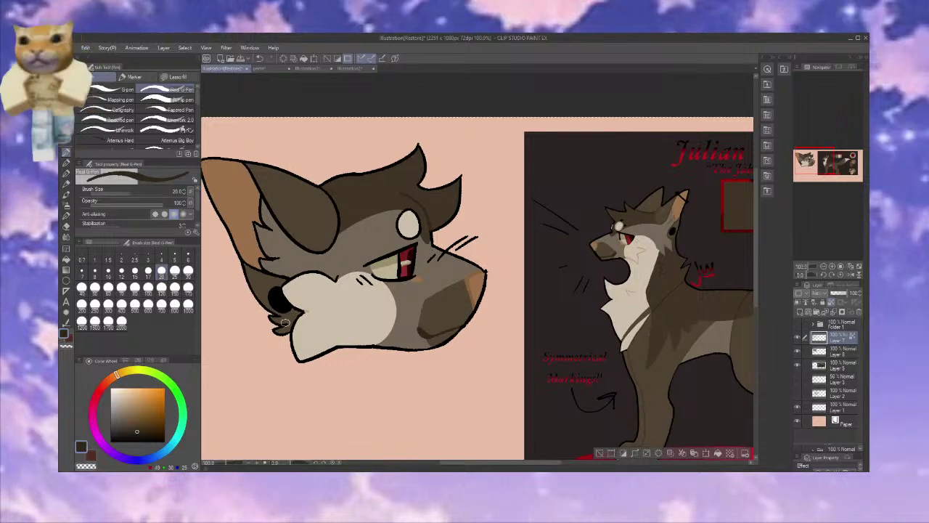
pyautogui.moveTo(284, 322); pyautogui.dragTo(292, 329)
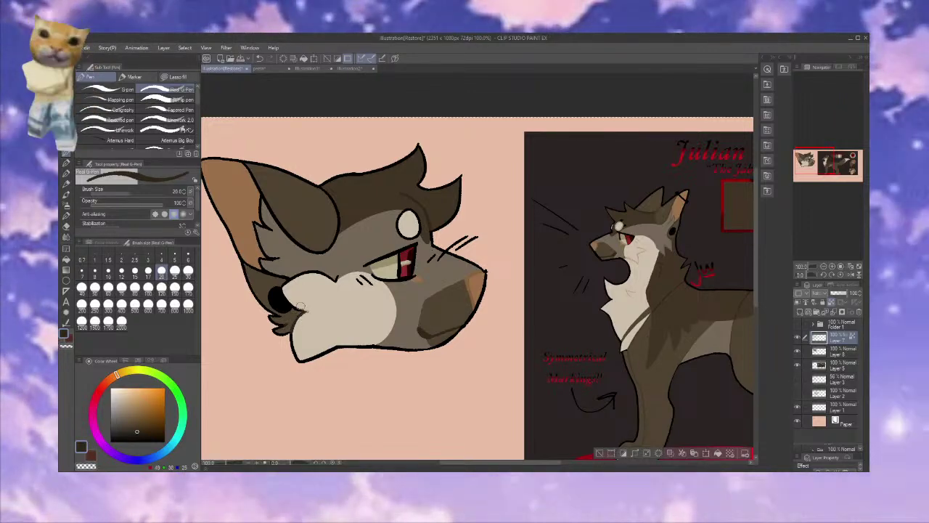
pyautogui.keyDown('alt'); pyautogui.click(305, 313); pyautogui.keyUp('alt')
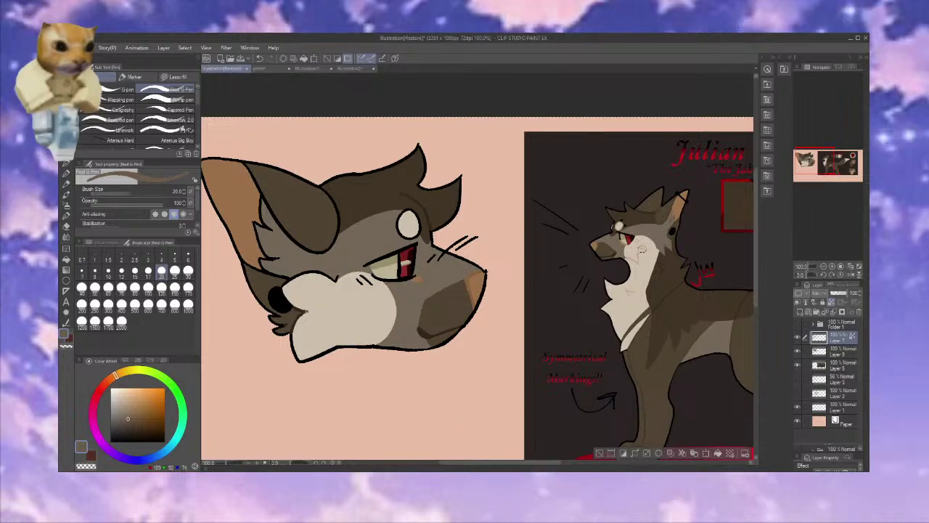
pyautogui.keyDown('alt'); pyautogui.click(316, 312); pyautogui.keyUp('alt')
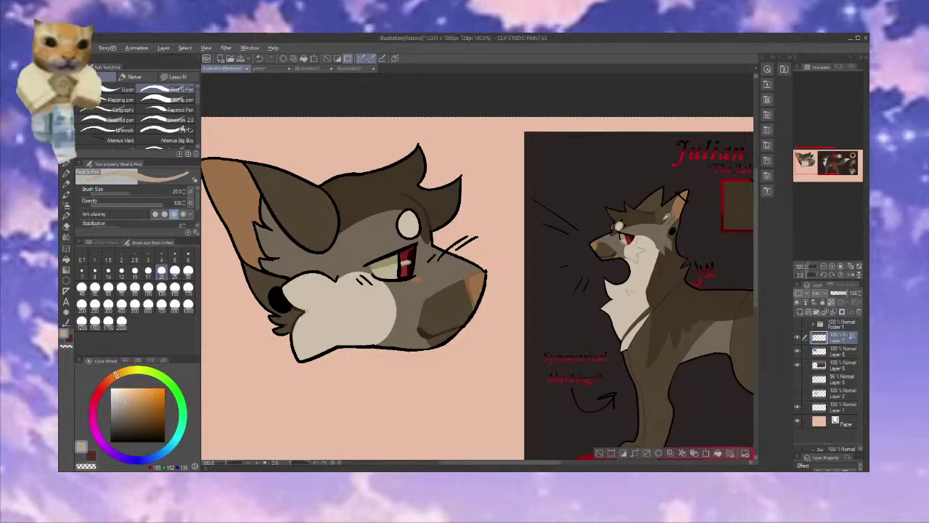
pyautogui.press('x')
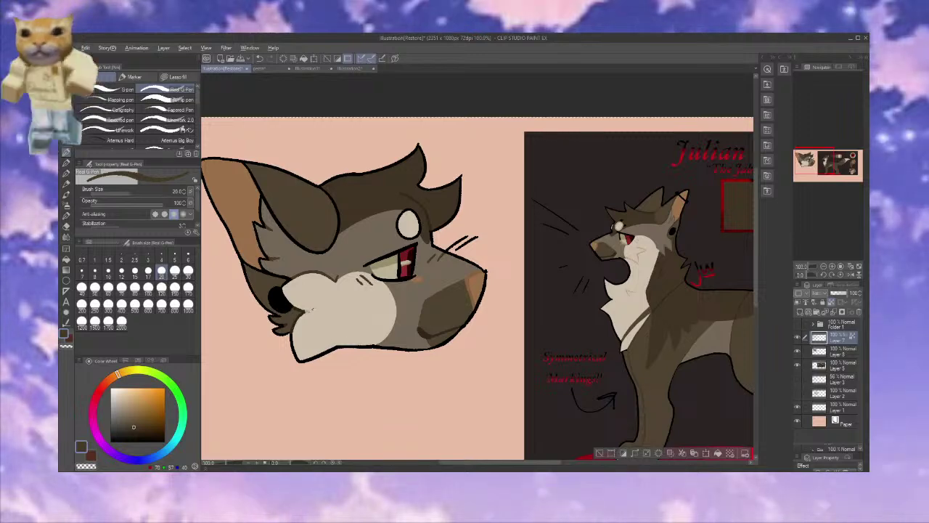
# Recolour the cheek marks and forehead spot outline in light tan and the eye outline in dark red
pyautogui.keyDown('alt'); pyautogui.click(359, 279); pyautogui.keyUp('alt')
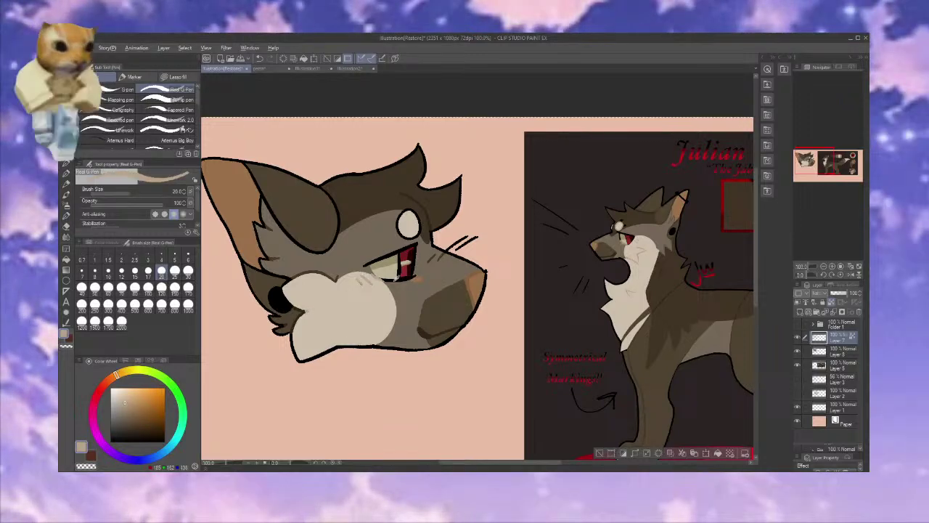
pyautogui.keyDown('alt'); pyautogui.click(370, 271); pyautogui.keyUp('alt')
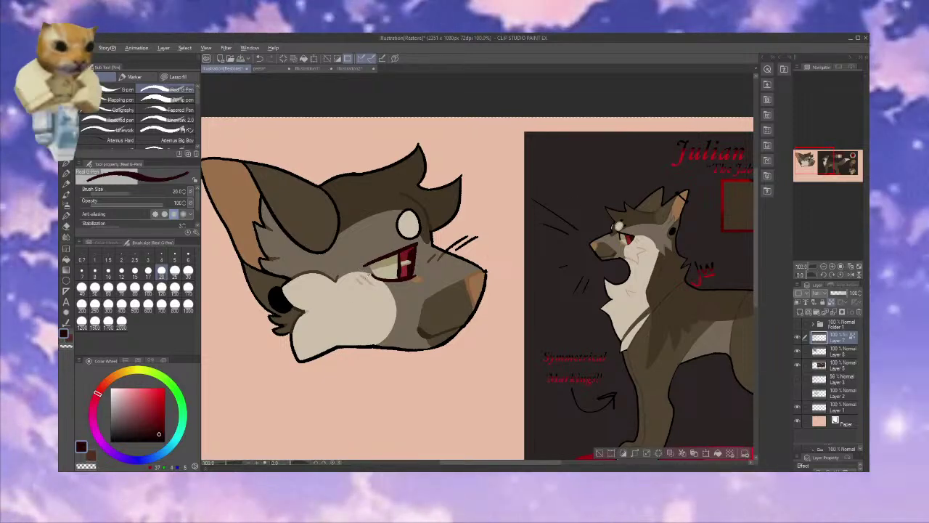
pyautogui.keyDown('alt'); pyautogui.click(411, 216); pyautogui.keyUp('alt')
pyautogui.moveTo(420, 229); pyautogui.dragTo(412, 221)
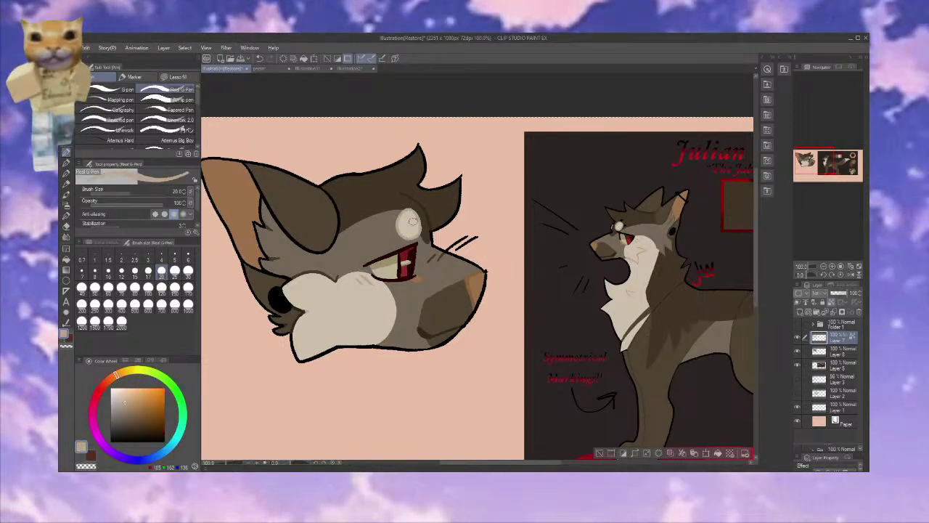
# Group the headshot's line art, colour and reference layers, from Layer 7 to Layer 5, into one folder and hide it
pyautogui.moveTo(822, 157); pyautogui.dragTo(817, 151)
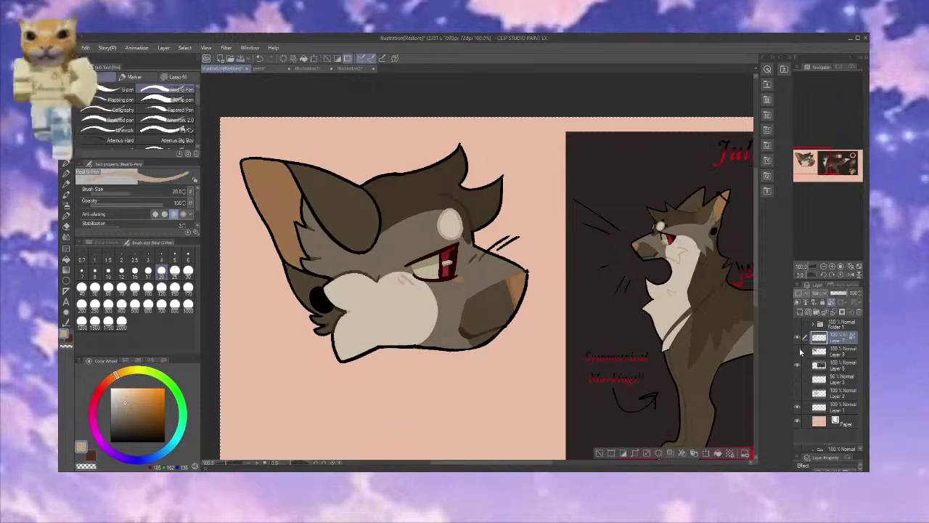
pyautogui.keyDown('shift'); pyautogui.click(827, 363); pyautogui.keyUp('shift')
pyautogui.hotkey('ctrl', 'g')
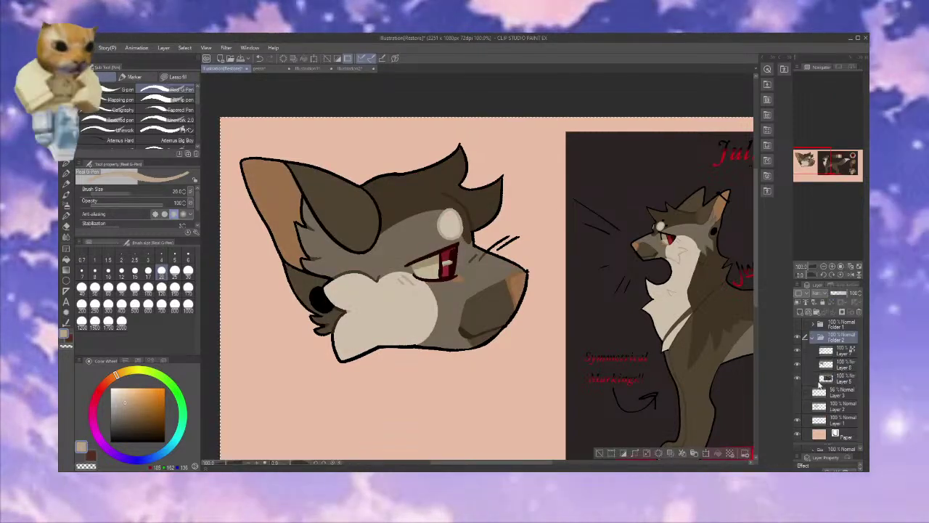
pyautogui.click(797, 338)
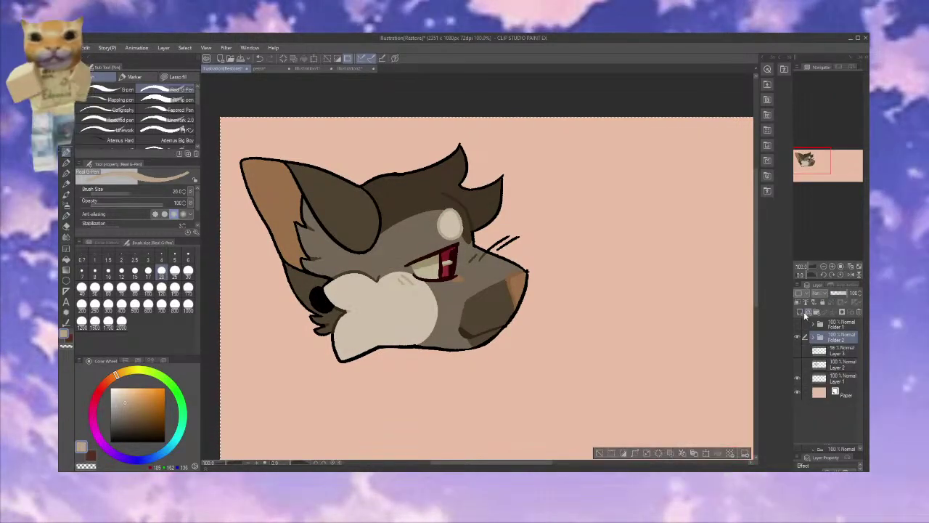
pyautogui.click(796, 338)
# Add a new layer and handwrite "BRB" in large black letters followed by a small smiling face
pyautogui.click(799, 313)
pyautogui.click(136, 446)
pyautogui.moveTo(329, 215)
pyautogui.mouseDown()
pyautogui.moveTo(373, 205)
pyautogui.moveTo(337, 283)
pyautogui.mouseUp()
pyautogui.moveTo(413, 206)
pyautogui.mouseDown()
pyautogui.moveTo(428, 190)
pyautogui.moveTo(479, 274)
pyautogui.mouseUp()
pyautogui.moveTo(448, 167); pyautogui.dragTo(435, 286)
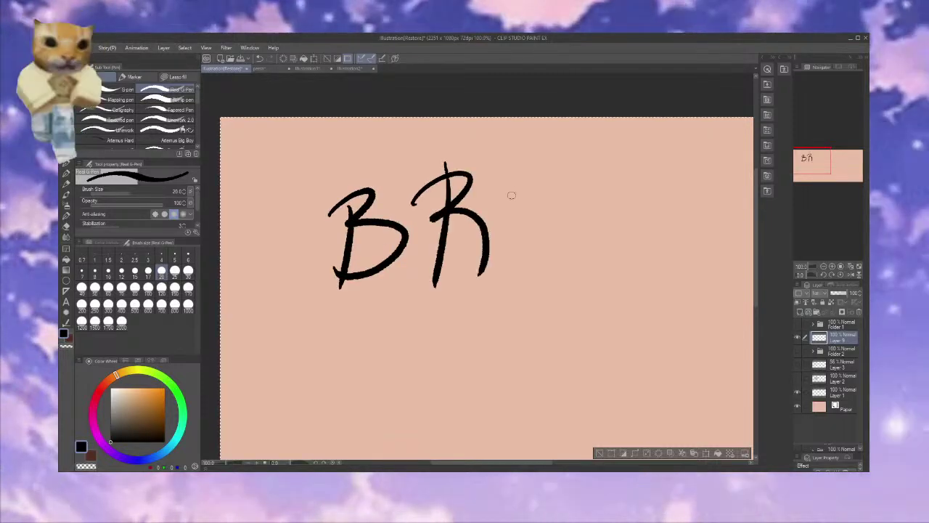
pyautogui.moveTo(502, 196); pyautogui.dragTo(509, 259)
pyautogui.moveTo(528, 169); pyautogui.dragTo(514, 262)
pyautogui.click(612, 183)
pyautogui.click(639, 177)
pyautogui.moveTo(597, 188)
pyautogui.mouseDown()
pyautogui.moveTo(593, 206)
pyautogui.moveTo(664, 179)
pyautogui.mouseUp()
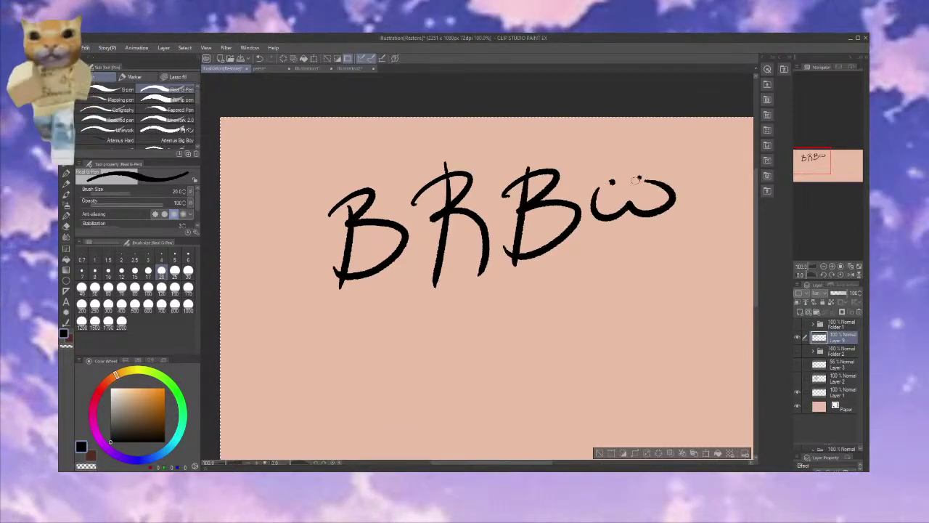